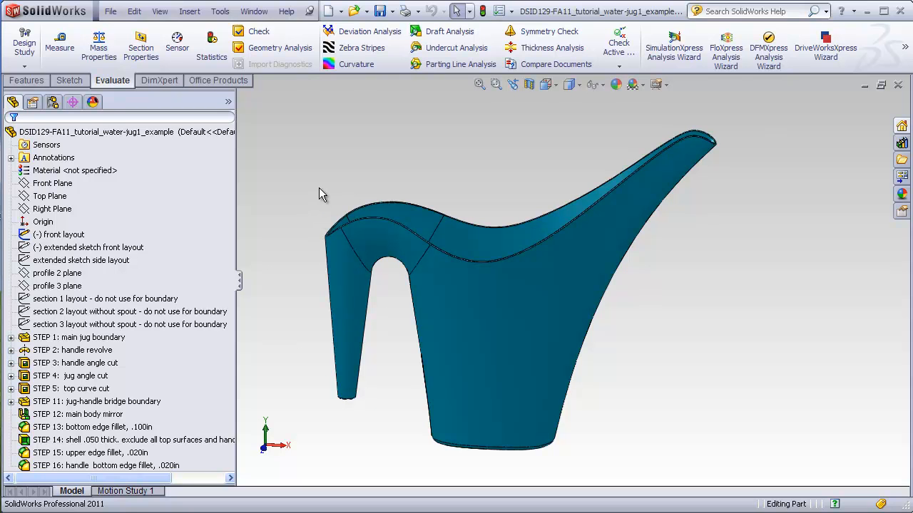
Step: Examine the finished water jug from the side and from underneath, including the open lower end of the handle
middle_click_drag(355, 165, 358, 139)
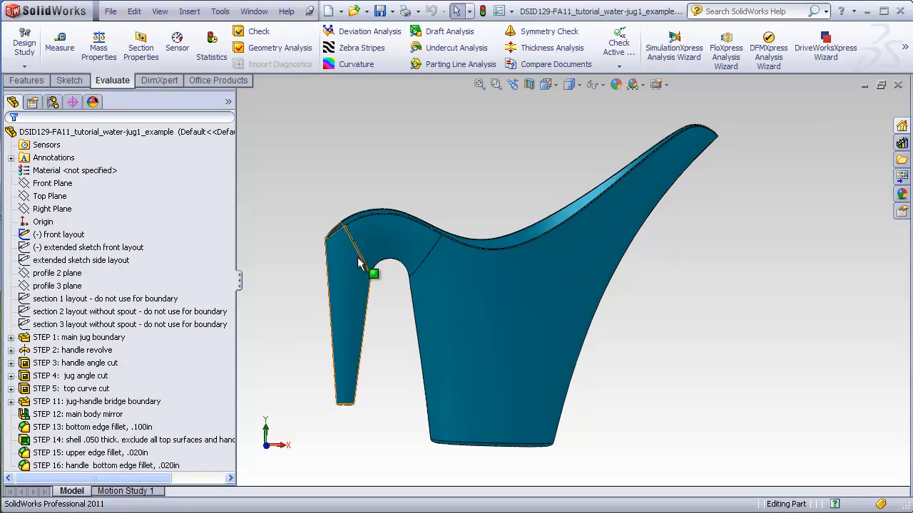
middle_click_drag(358, 401, 349, 177)
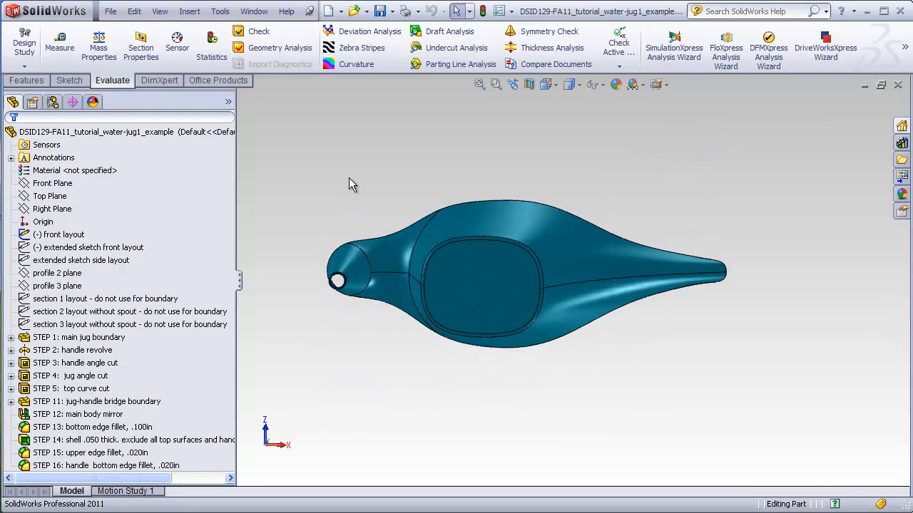
scroll(344, 235, "down", 5)
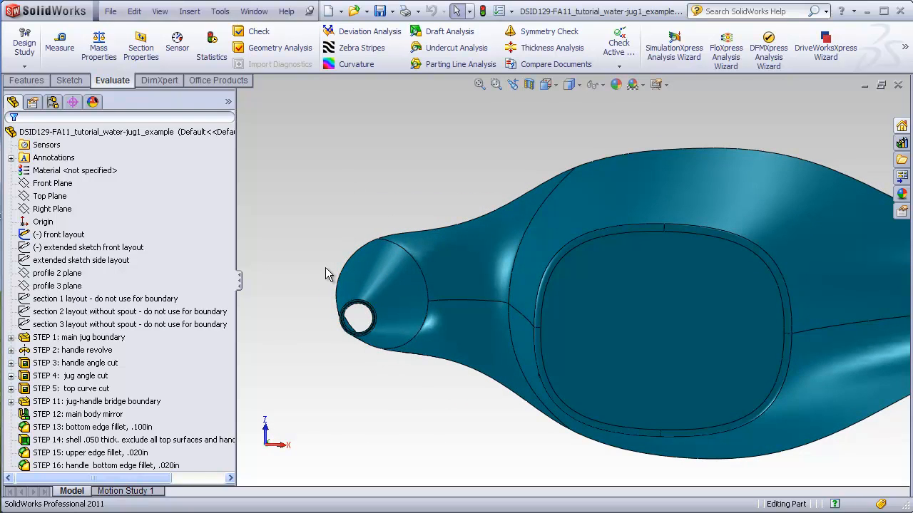
scroll(523, 268, "up", 5)
middle_click_drag(519, 223, 529, 438)
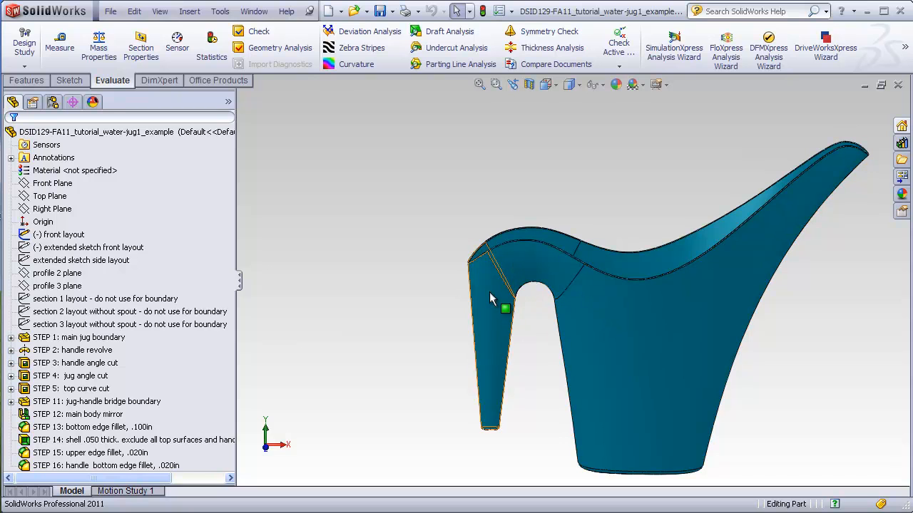
Step: Switch to the water jug starter part and inspect its front layout sketch in the front view
key("ctrl+Tab")
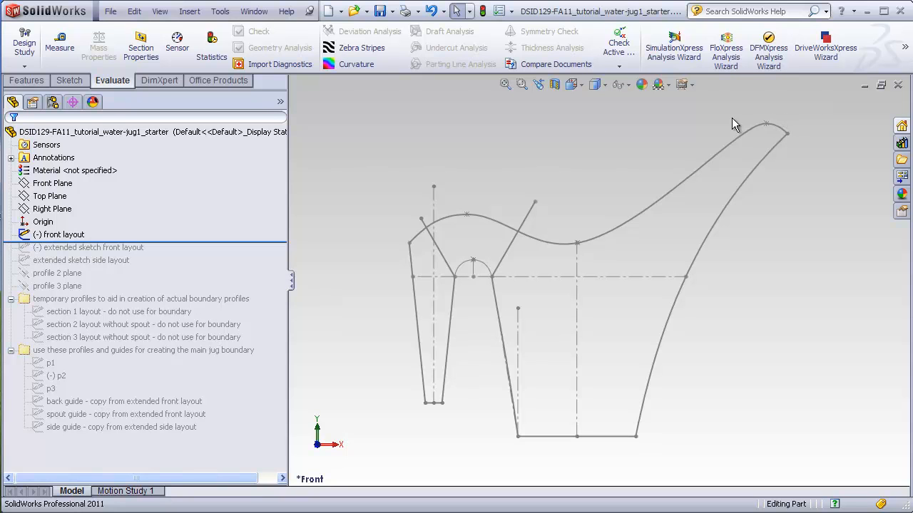
mouse_move(595, 118)
middle_mouse_down()
mouse_move(586, 188)
mouse_move(685, 159)
middle_mouse_up()
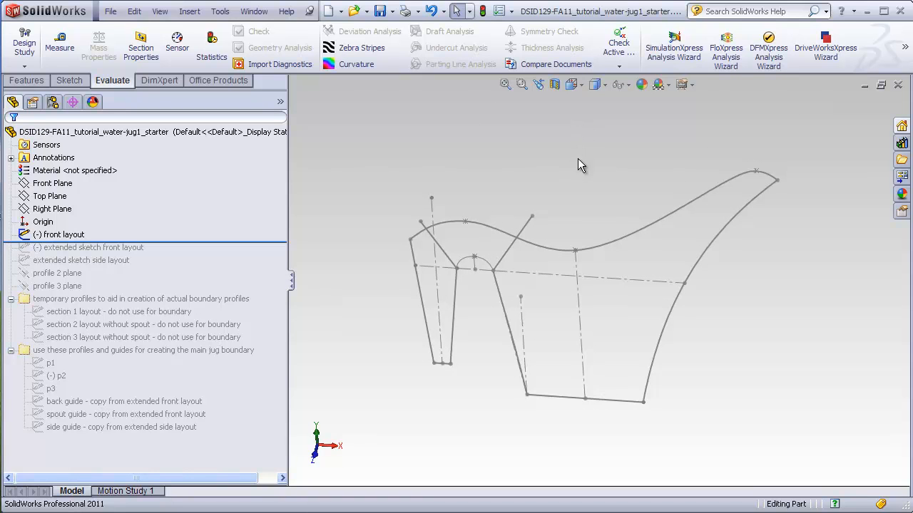
key("ctrl+1")
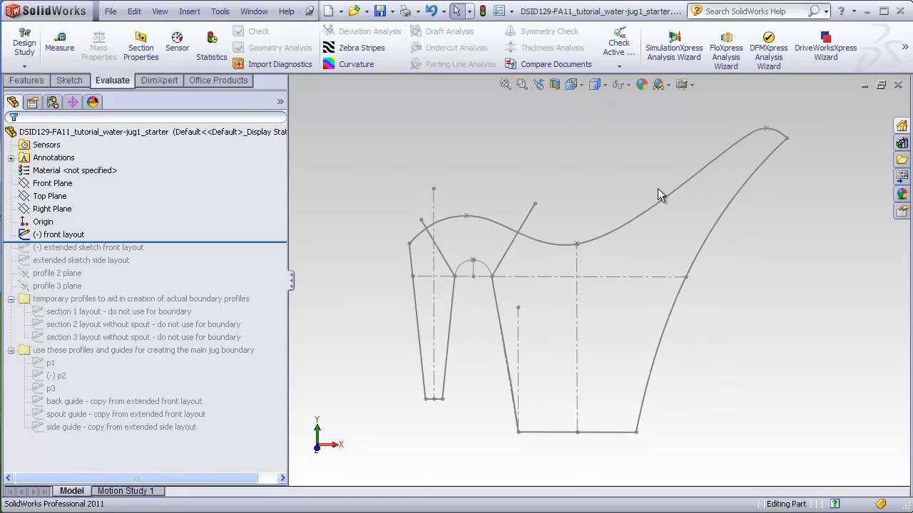
left_click(595, 84)
left_click(584, 115)
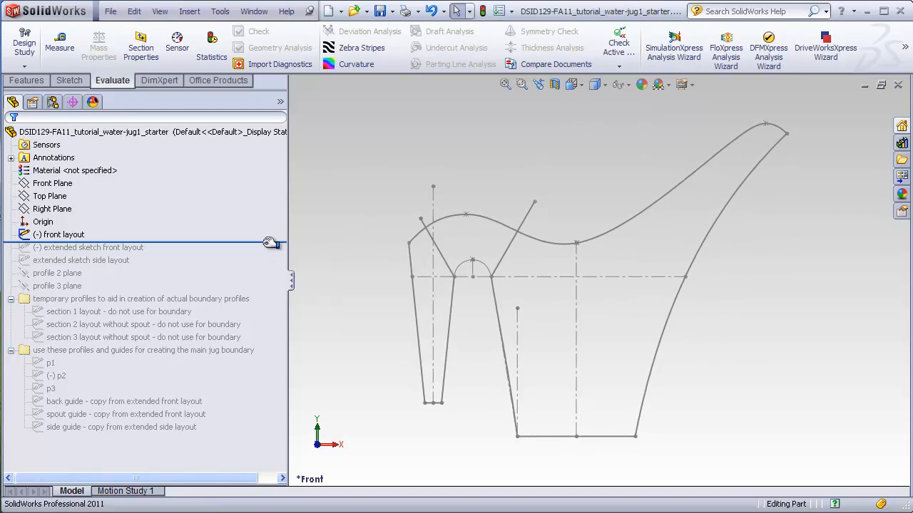
Step: Roll the feature history forward to include the extended sketch front layout and select that sketch
left_click_drag(263, 245, 258, 258)
left_click(132, 260)
key("Up")
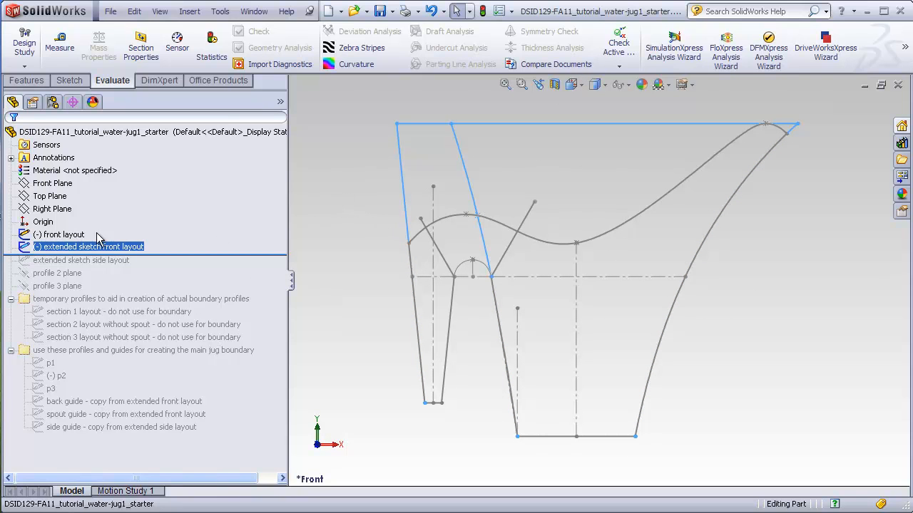
right_click(133, 247)
left_click(140, 206)
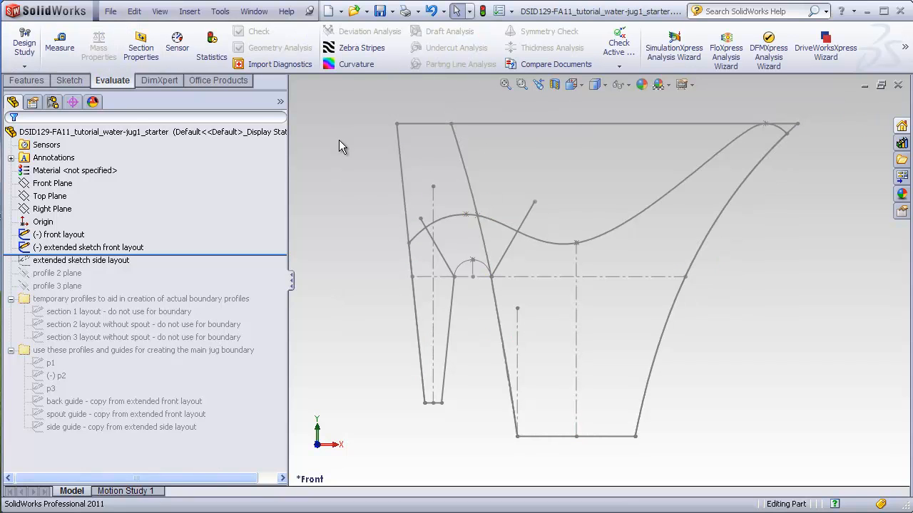
Step: Roll the feature history forward to include the extended sketch side layout and select that sketch
mouse_move(339, 140)
middle_mouse_down()
mouse_move(324, 143)
mouse_move(298, 190)
middle_mouse_up()
left_click_drag(260, 253, 259, 266)
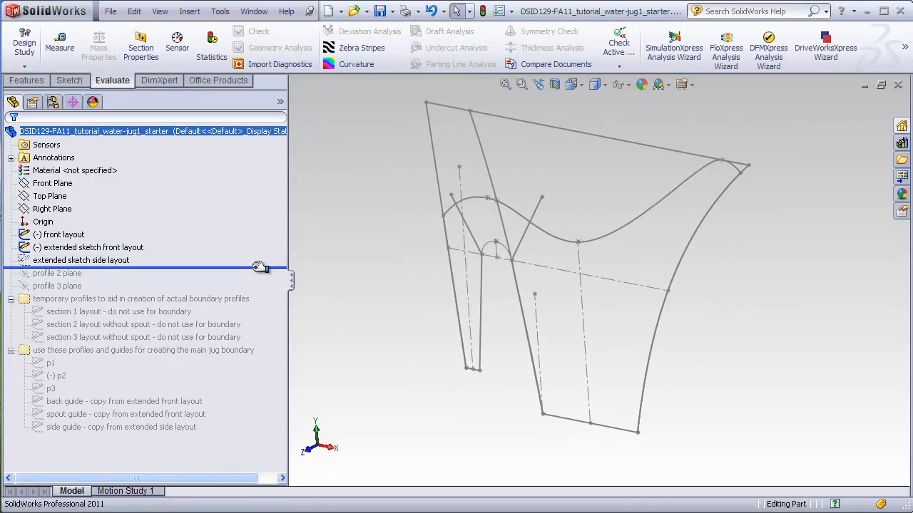
left_click(117, 263)
left_click(117, 265)
Step: Examine the extended side layout curve and its dimensions from the side and front, relative to the front layout sketches
mouse_move(373, 342)
middle_mouse_down()
mouse_move(340, 310)
mouse_move(360, 314)
middle_mouse_up()
middle_click_drag(362, 280, 302, 262)
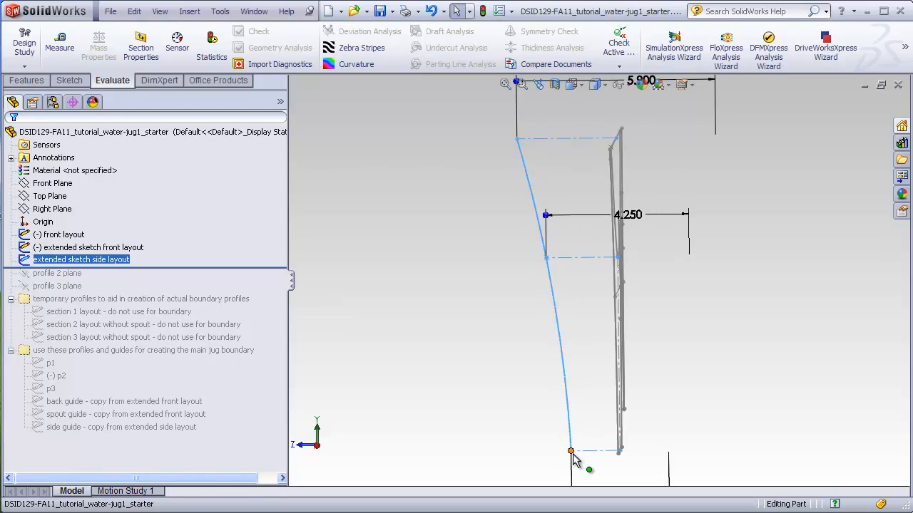
middle_click_drag(522, 394, 596, 355)
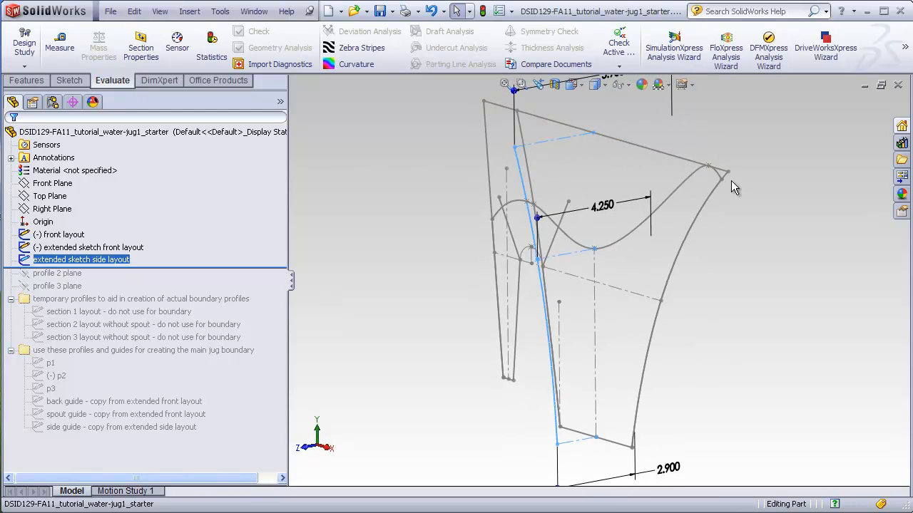
middle_click_drag(457, 241, 393, 212)
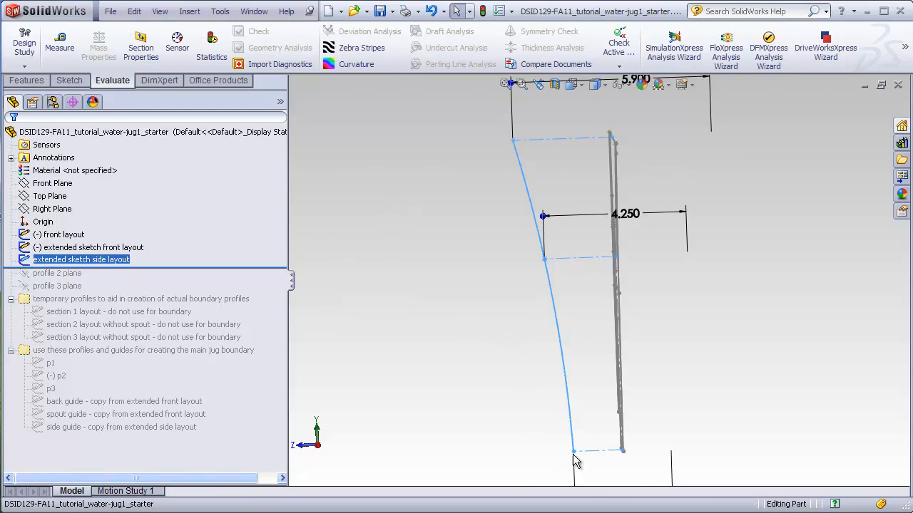
key("ctrl+1")
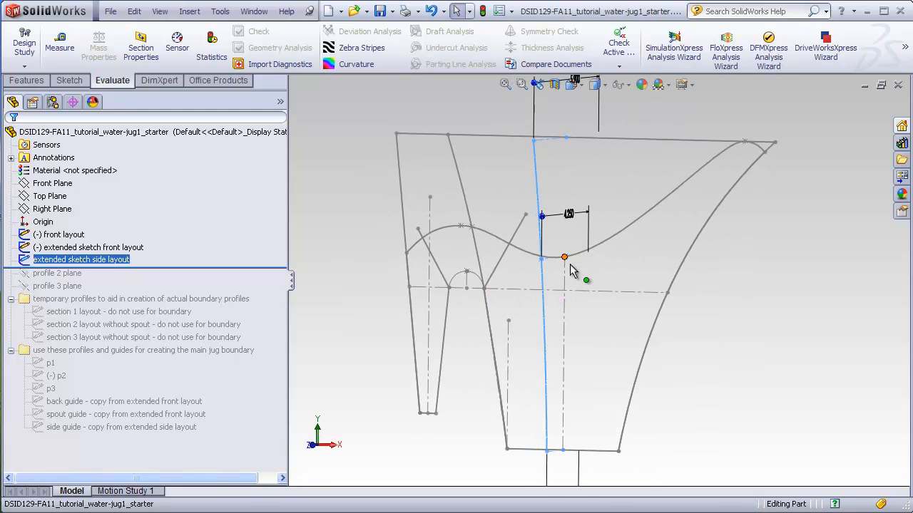
key("ctrl+4")
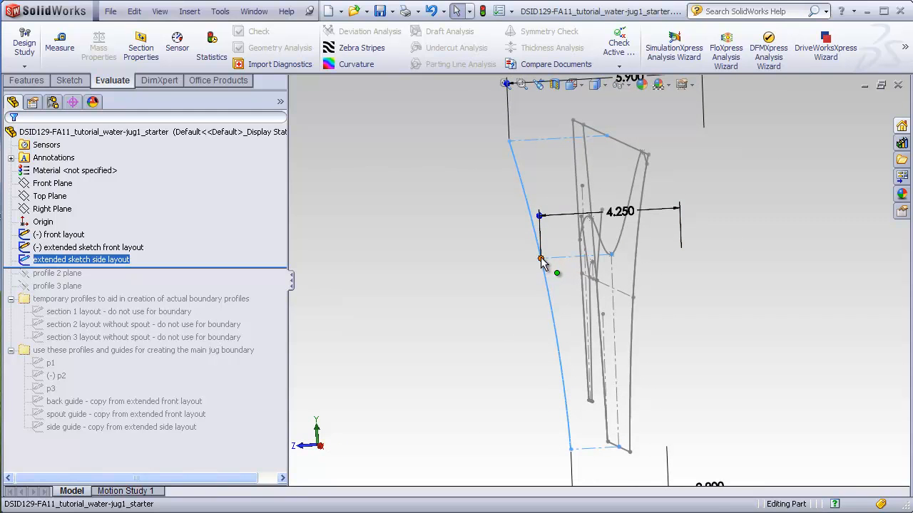
left_click(525, 192)
mouse_move(449, 235)
middle_mouse_down()
mouse_move(542, 216)
mouse_move(482, 194)
mouse_move(471, 214)
middle_mouse_up()
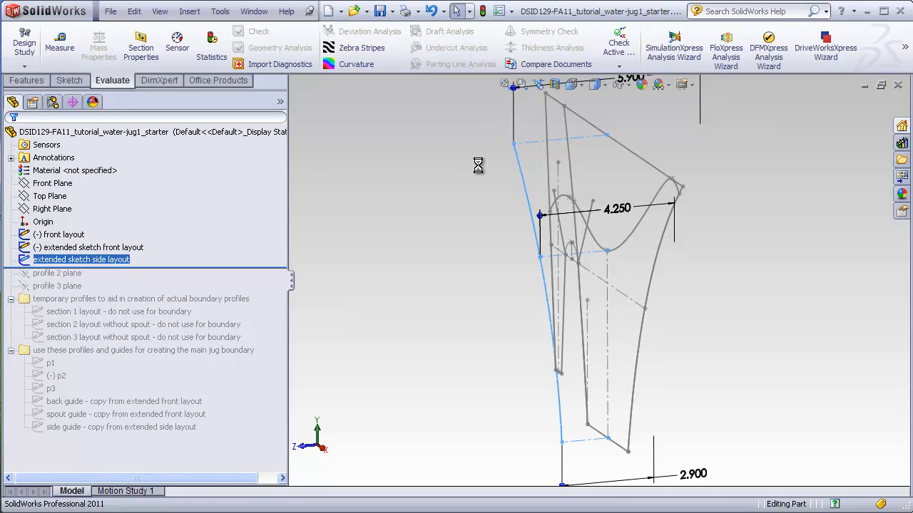
middle_click_drag(499, 218, 750, 197)
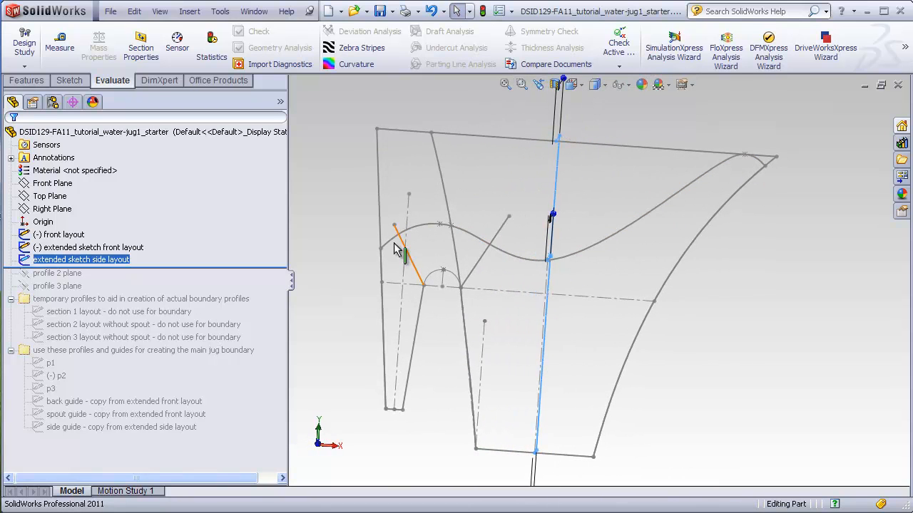
Step: Roll the feature history forward to include profile 2 plane and profile 3 plane, selecting each to check its location
left_click(678, 316)
key("Left")
mouse_move(677, 317)
middle_mouse_down()
mouse_move(805, 347)
mouse_move(631, 348)
middle_mouse_up()
left_click_drag(269, 267, 267, 281)
left_click(80, 276)
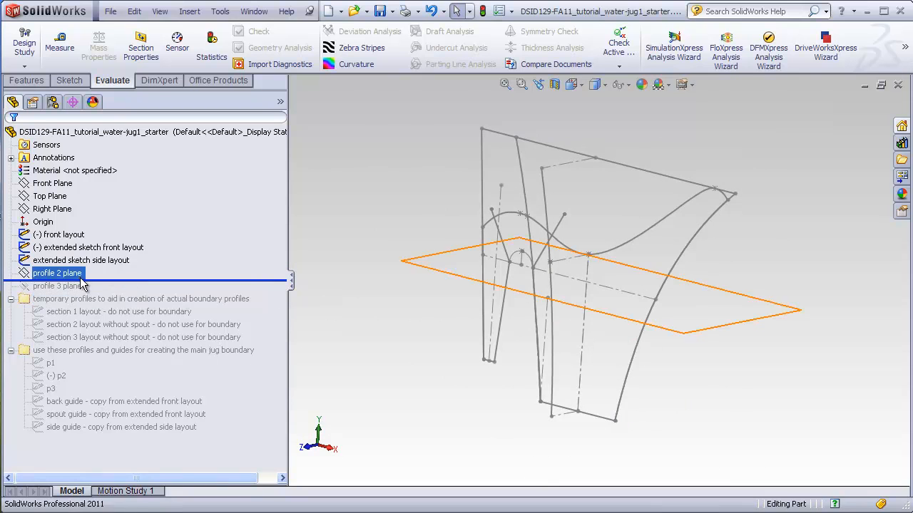
mouse_move(349, 315)
middle_mouse_down()
mouse_move(473, 190)
mouse_move(483, 302)
middle_mouse_up()
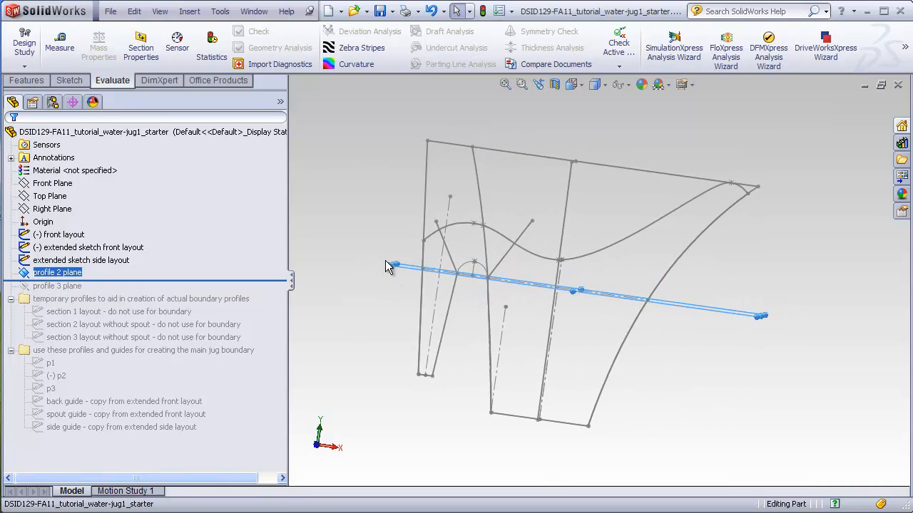
mouse_move(556, 311)
middle_mouse_down()
mouse_move(603, 326)
mouse_move(497, 278)
middle_mouse_up()
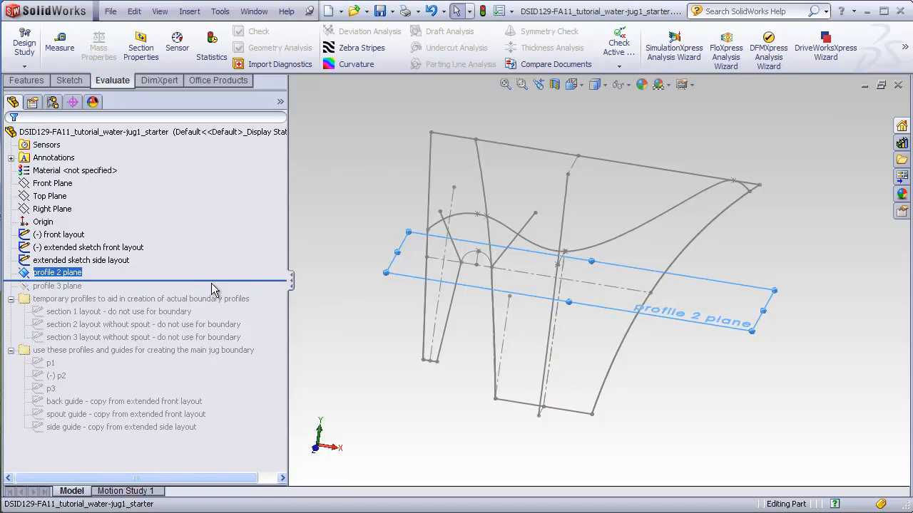
left_click(80, 286)
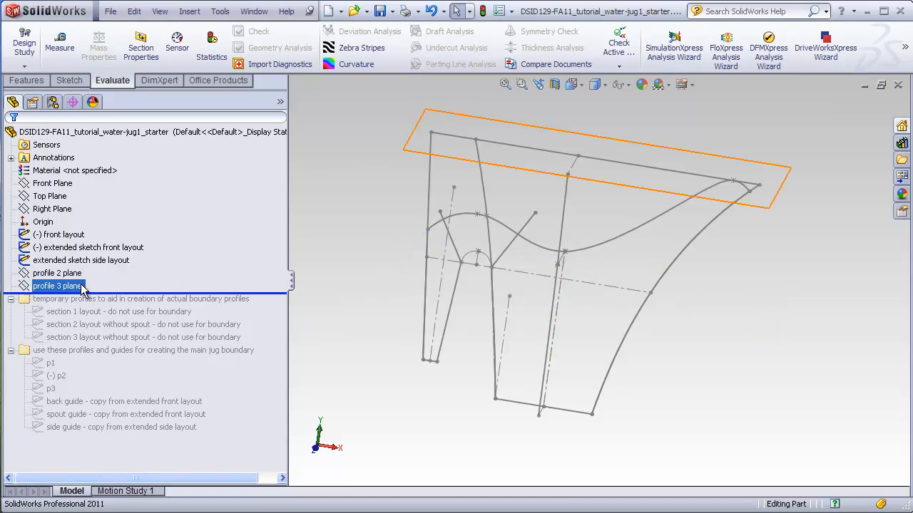
middle_click_drag(351, 281, 357, 254)
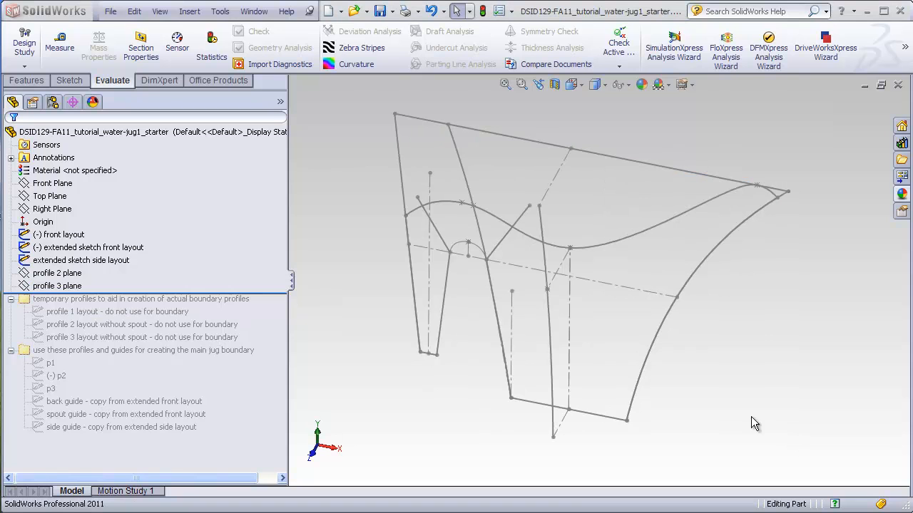
Step: Roll the history forward to include the profile 1 layout sketch, and inspect its base spline and relations in the sketch editor
left_click_drag(274, 293, 275, 318)
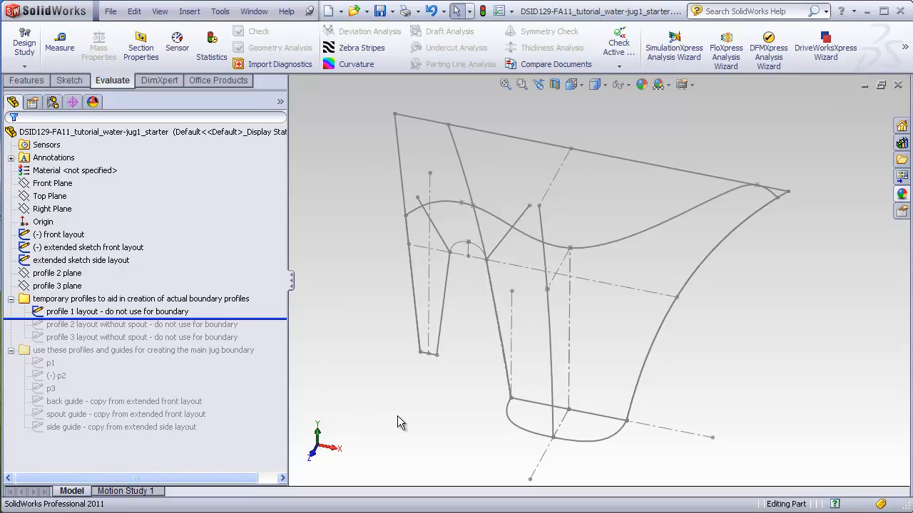
left_click(184, 312)
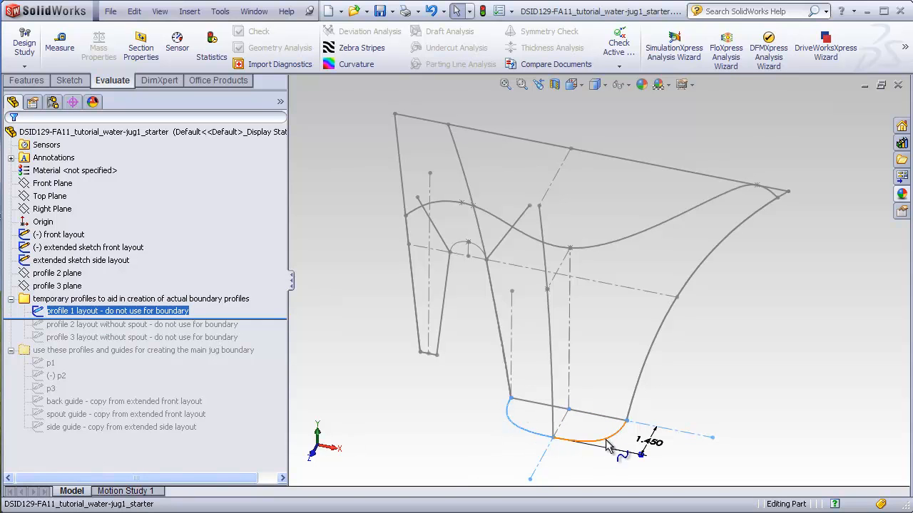
right_click(182, 306)
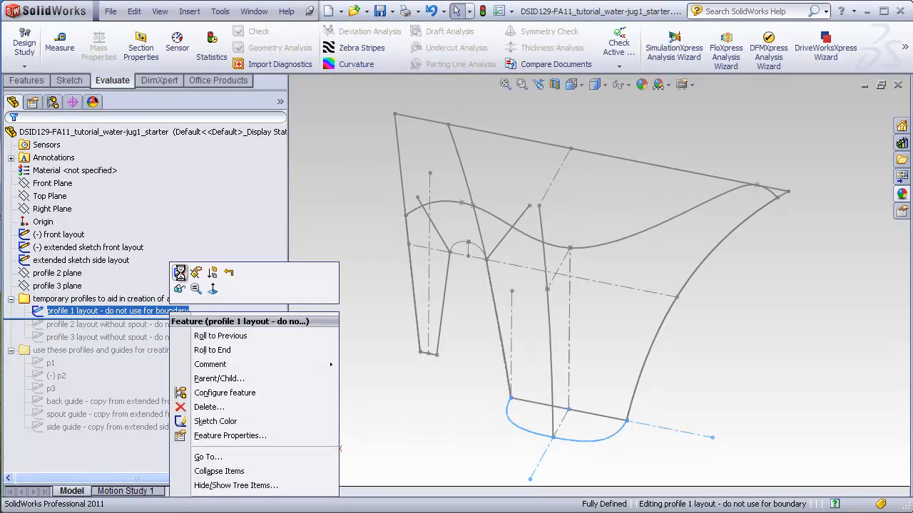
left_click(179, 271)
scroll(464, 349, "down", 3)
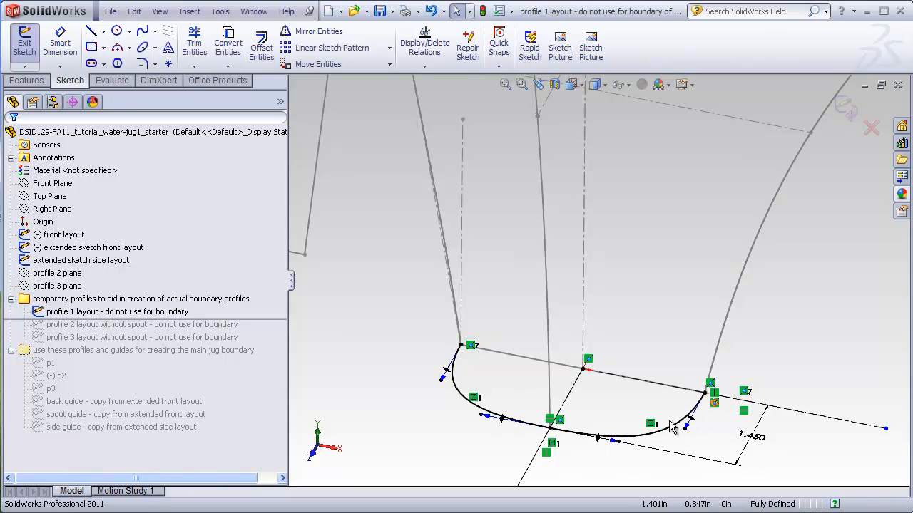
middle_click_drag(489, 405, 480, 405)
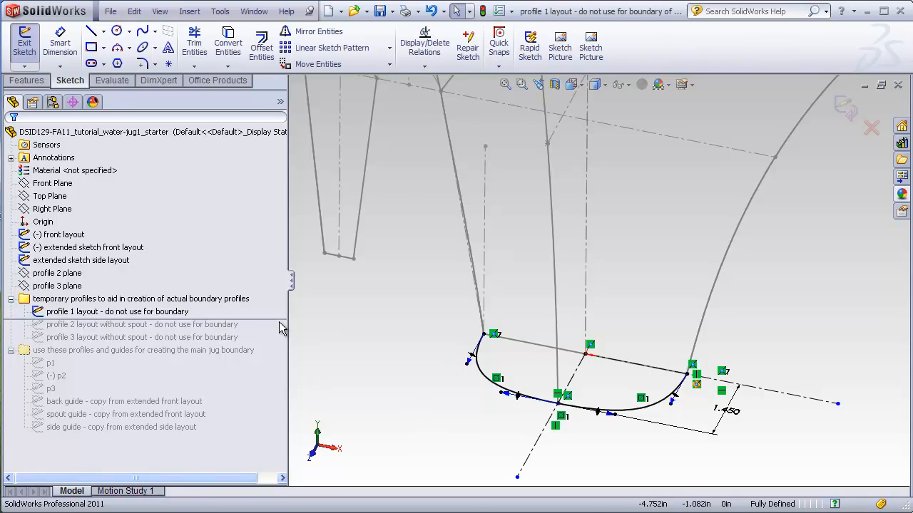
left_click(842, 109)
Step: Roll the history forward to include the profile 2 layout without spout, and check its curve against the front layout
left_click_drag(274, 319, 273, 329)
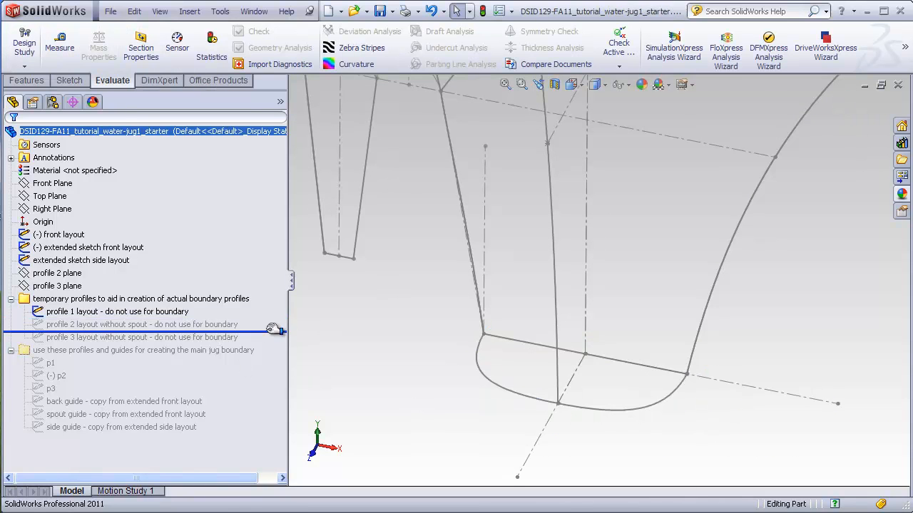
middle_click_drag(448, 318, 574, 254)
mouse_move(532, 278)
middle_mouse_down()
mouse_move(546, 226)
mouse_move(467, 238)
middle_mouse_up()
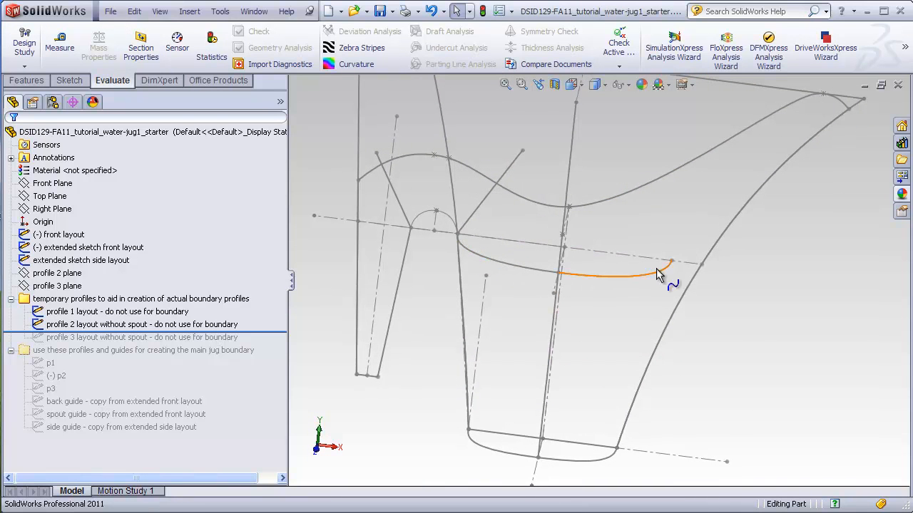
middle_click_drag(633, 313, 633, 271)
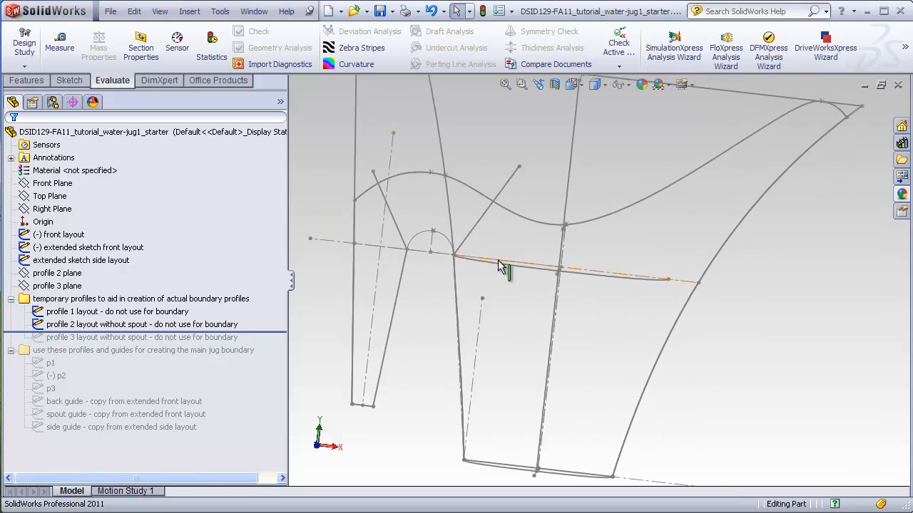
middle_click_drag(752, 293, 740, 352)
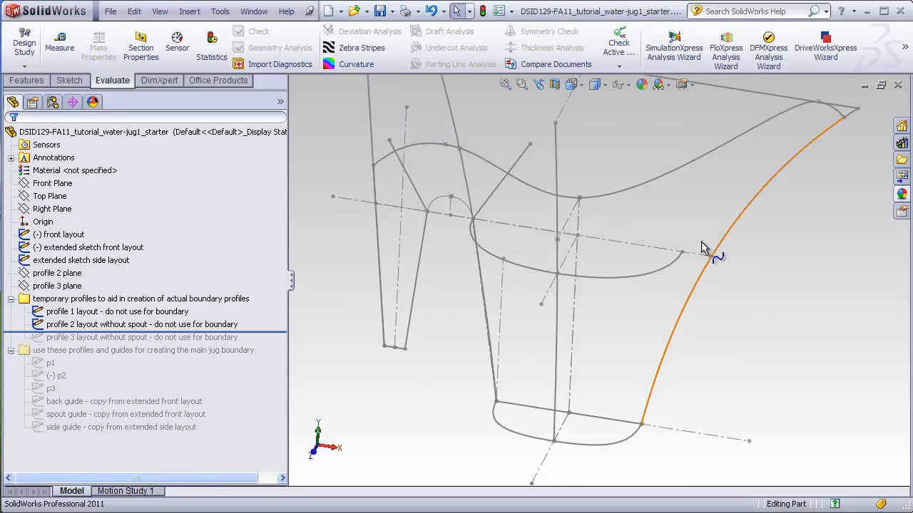
Step: Open the profile 2 layout without spout sketch to inspect its spline handles and relations, and close it without changes
right_click(225, 324)
left_click(292, 301)
middle_click_drag(442, 408, 442, 404)
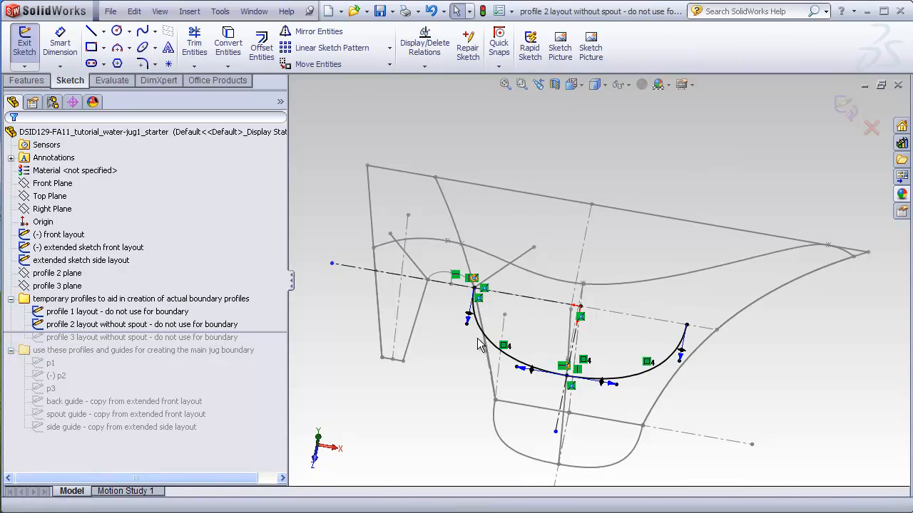
middle_click_drag(563, 383, 480, 358)
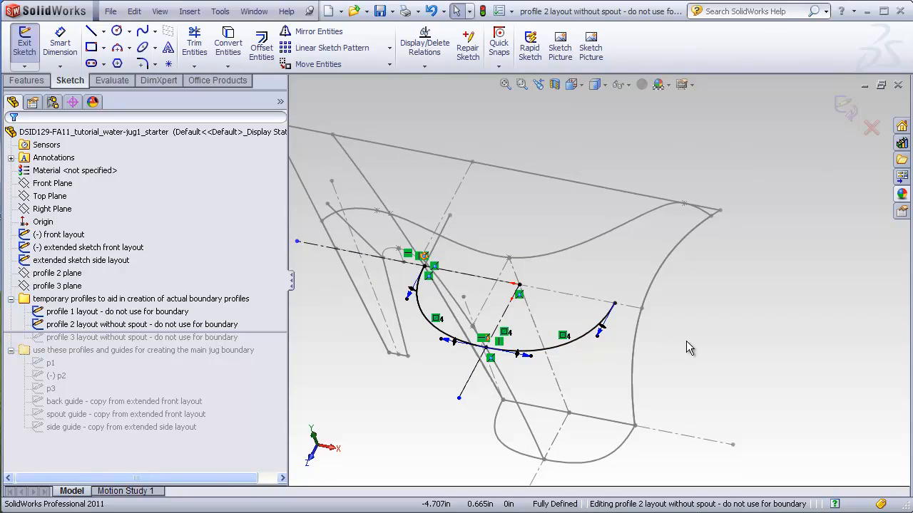
left_click(844, 107)
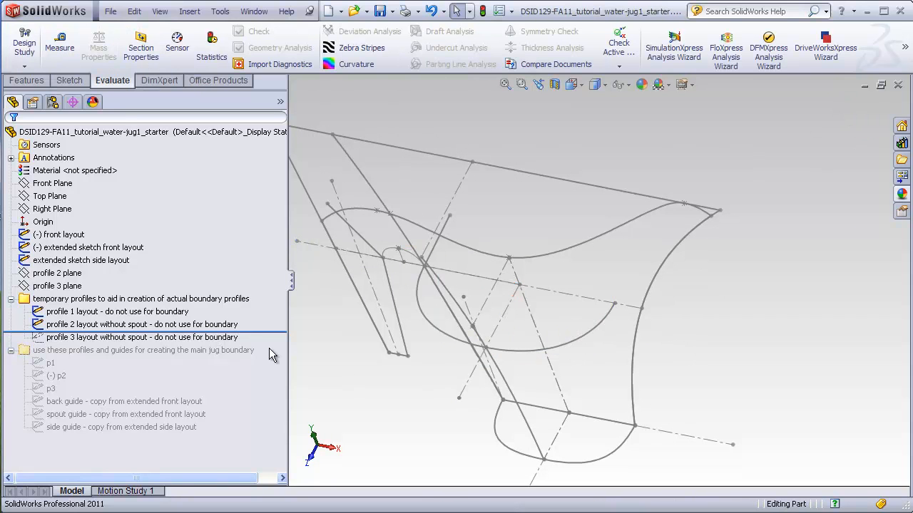
Step: Roll the feature history forward to include the profile 3 layout without spout, and view its curve against the extended layouts
left_click_drag(271, 333, 272, 345)
scroll(384, 361, "up", 1)
mouse_move(388, 361)
middle_mouse_down()
mouse_move(418, 353)
mouse_move(401, 193)
mouse_move(374, 189)
middle_mouse_up()
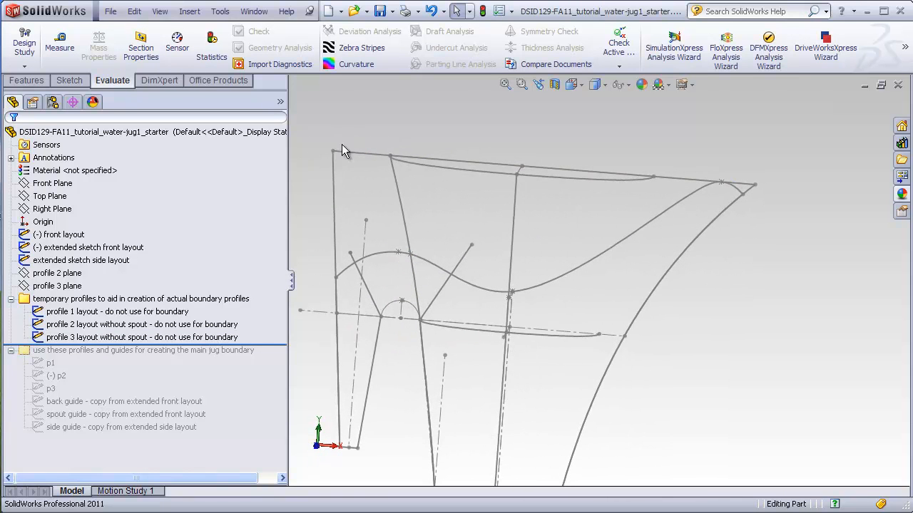
middle_click_drag(737, 277, 719, 361)
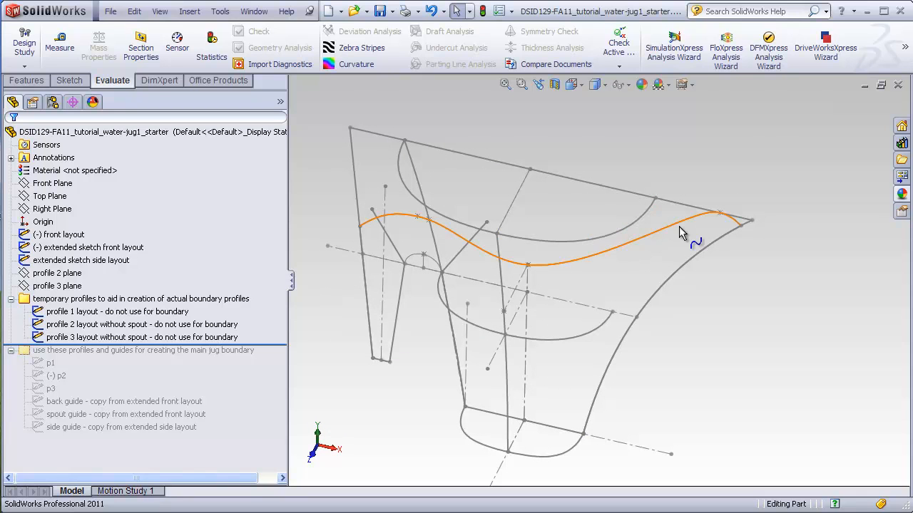
Step: Open the profile 3 layout without spout sketch to inspect its spline handles and relations, and close it without changes
right_click(214, 338)
left_click(221, 298)
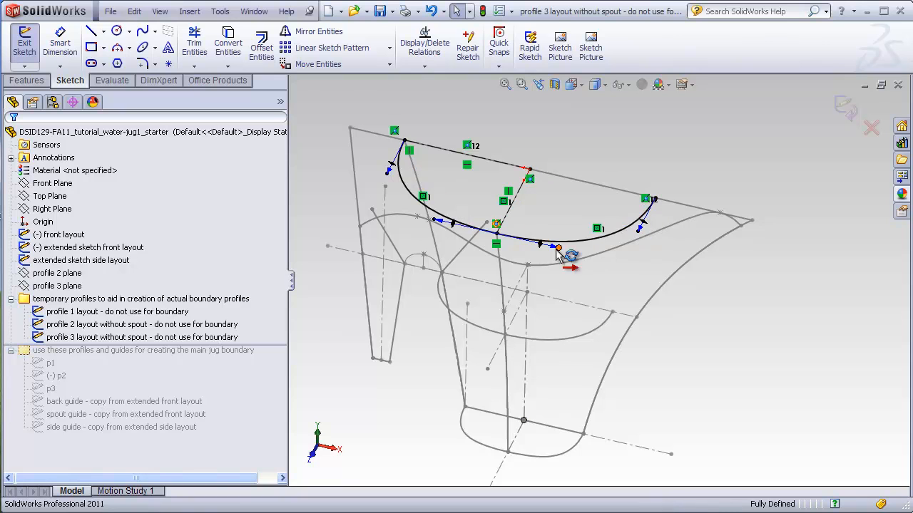
left_click(845, 106)
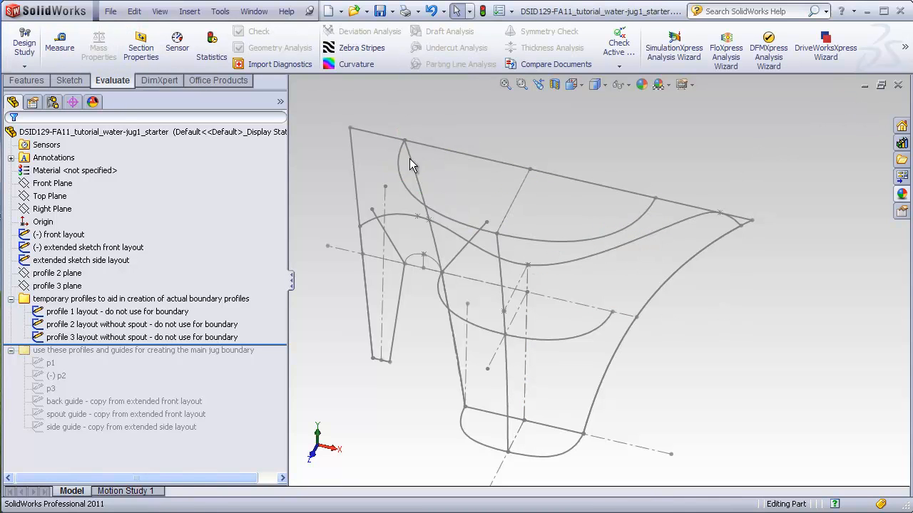
middle_click_drag(568, 353, 547, 360)
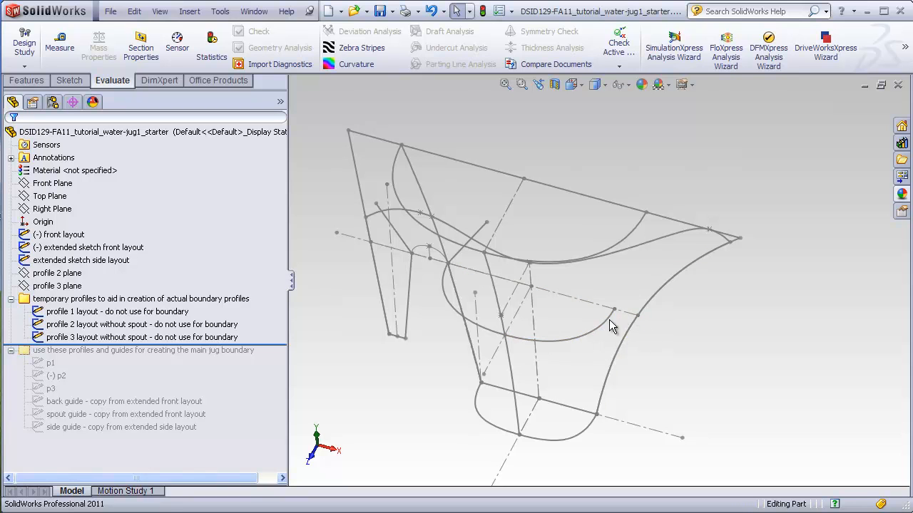
Step: Roll the history forward to include profile sketch p1, and compare it with the profile 1 layout at the jug's base
left_click_drag(288, 346, 288, 369)
middle_click_drag(387, 313, 386, 349)
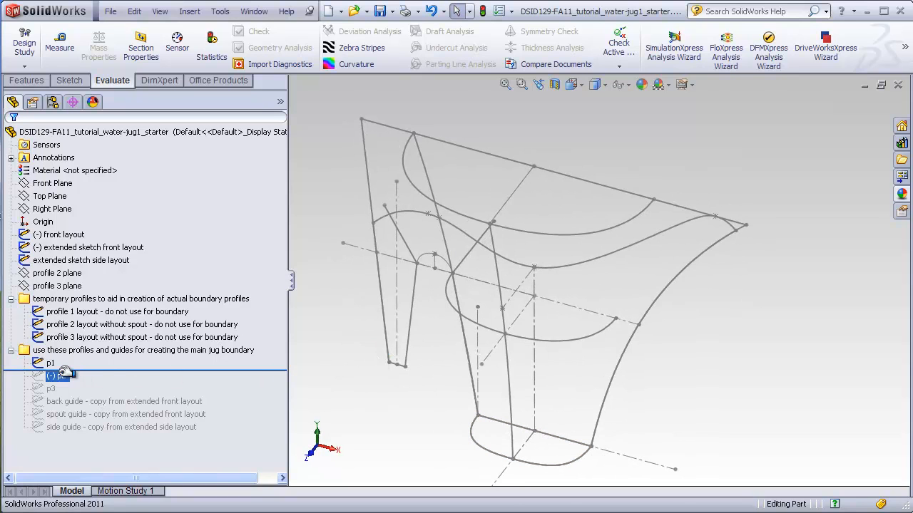
left_click(313, 390)
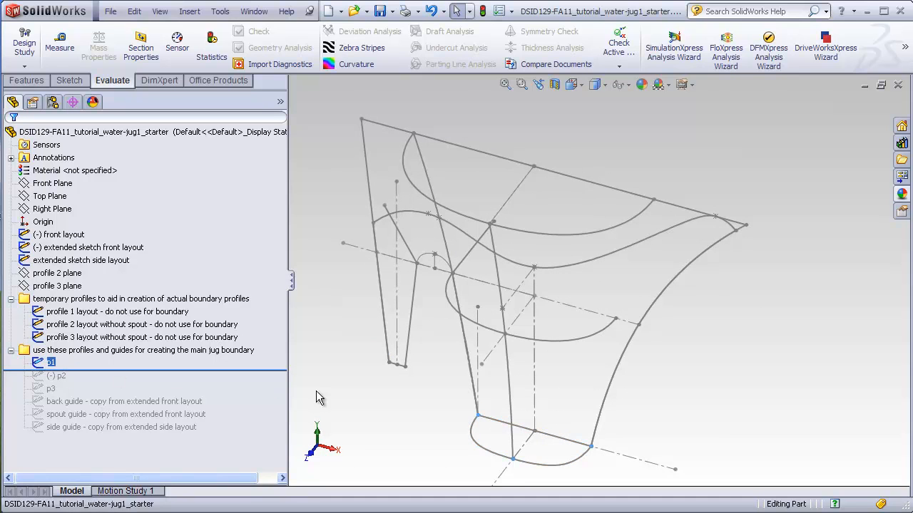
left_click(50, 364)
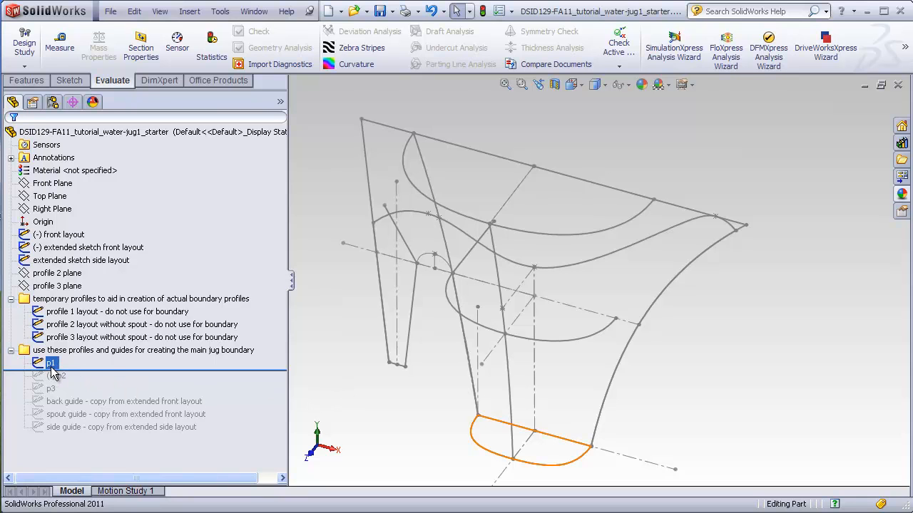
left_click(82, 314)
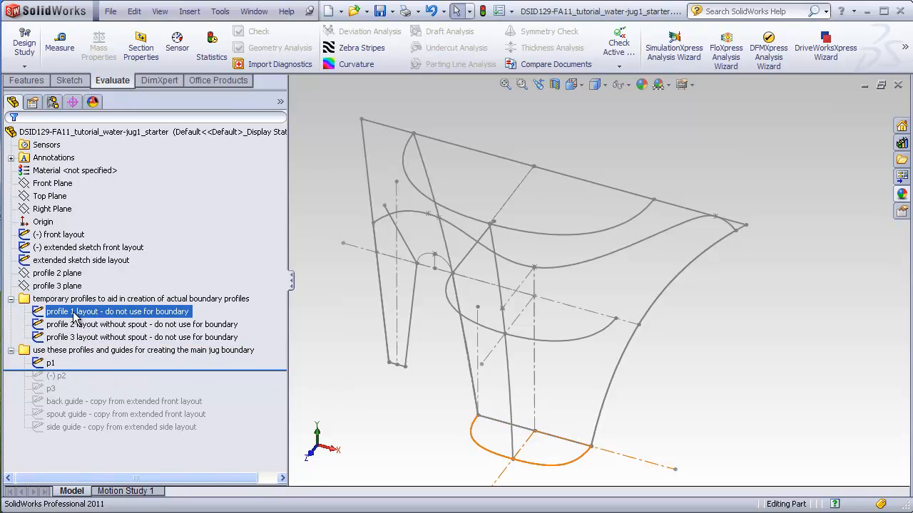
left_click(350, 383)
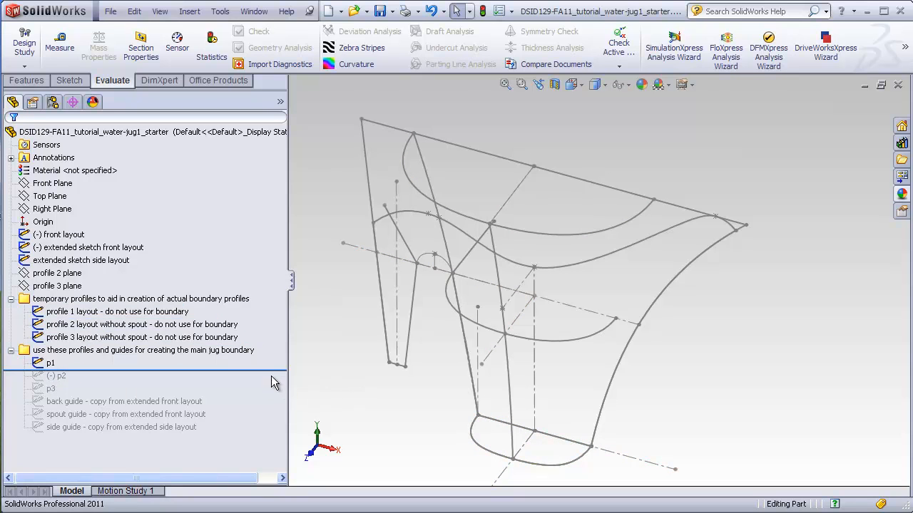
Step: Roll the history forward to include p2, and open its sketch in Top view to inspect the spout-side spline
left_click_drag(274, 370, 275, 383)
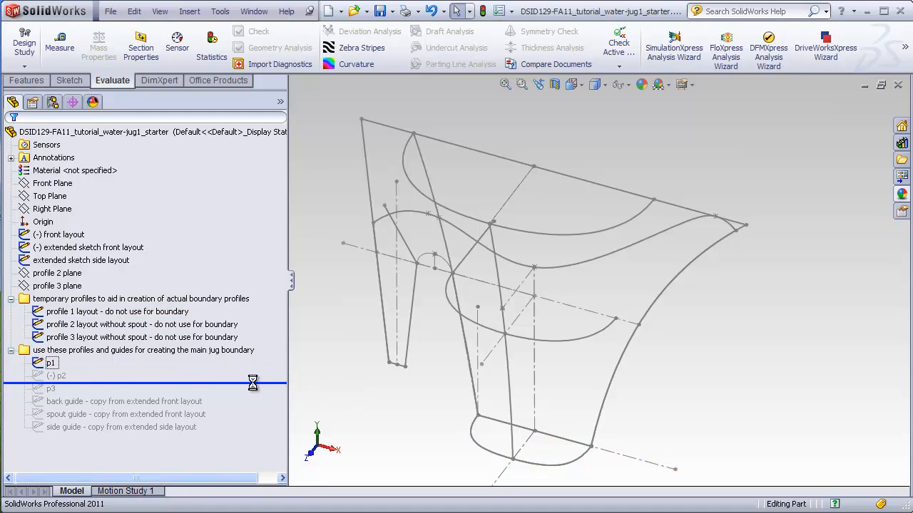
right_click(64, 379)
left_click(76, 337)
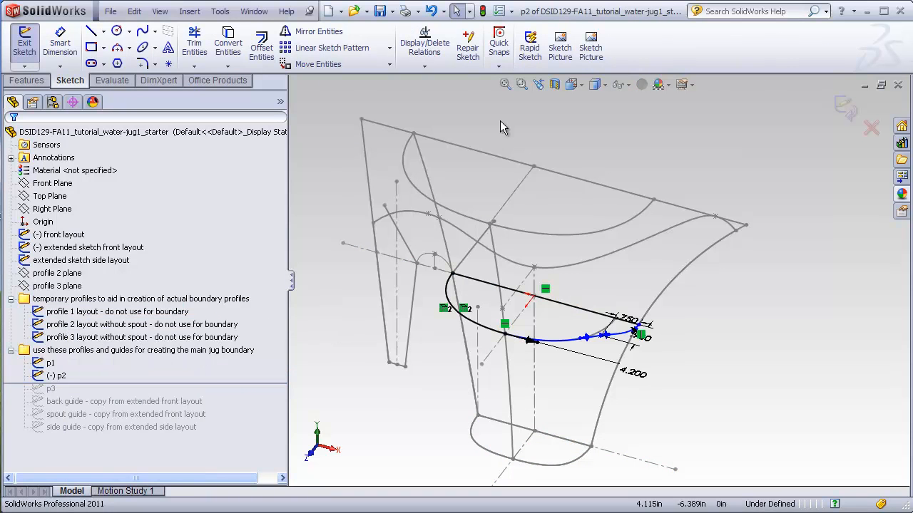
left_click(571, 84)
left_click(587, 104)
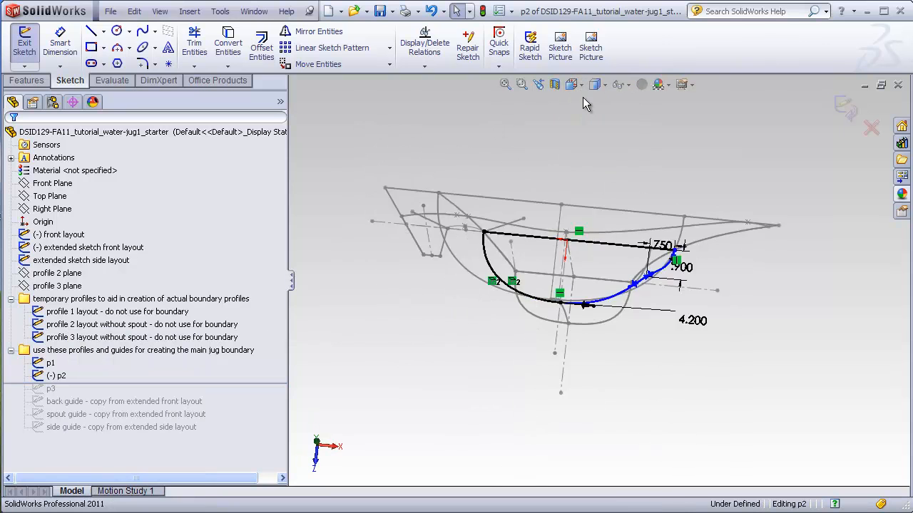
scroll(641, 271, "down", 3)
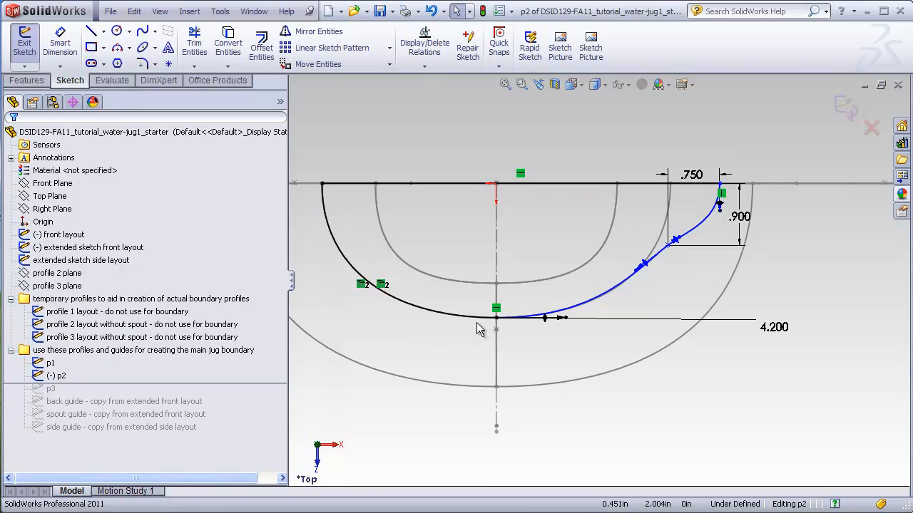
scroll(652, 257, "down", 2)
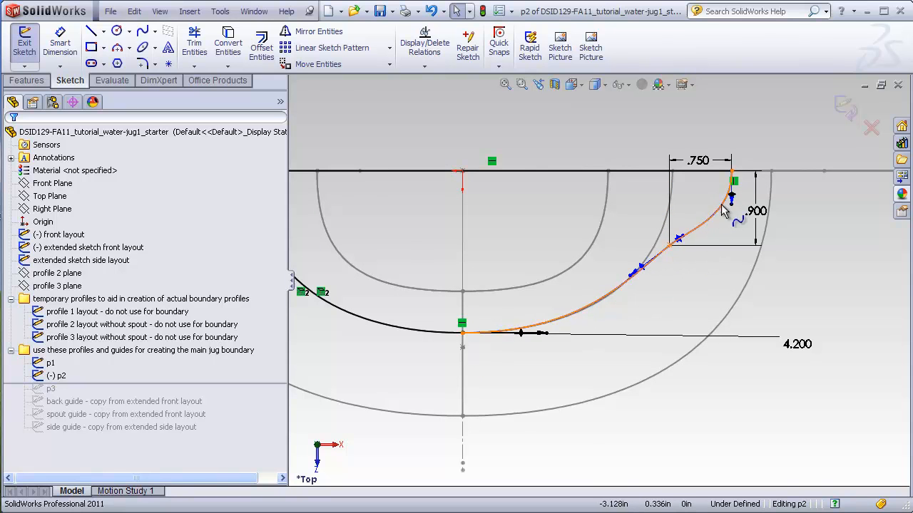
scroll(503, 325, "down", 3)
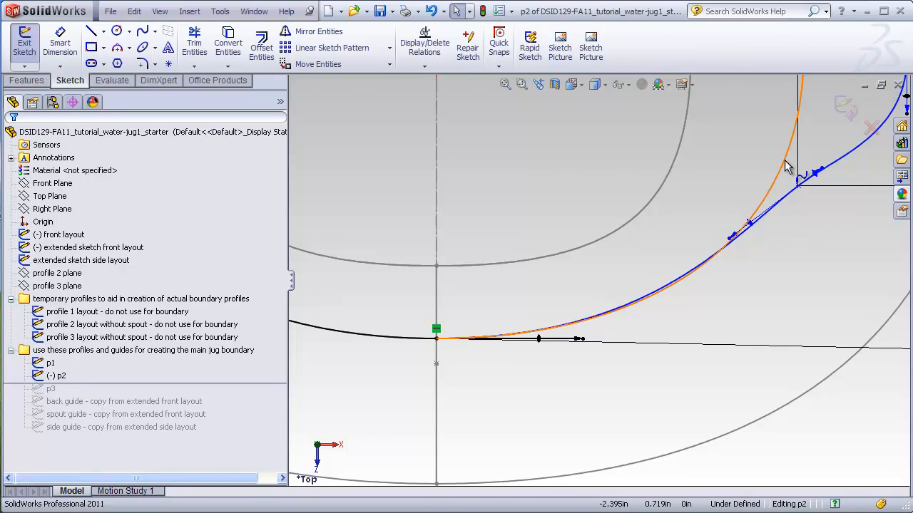
Step: Compare the p2 spline with the profile 2 layout without spout, and close the sketch without changes
left_click(207, 324)
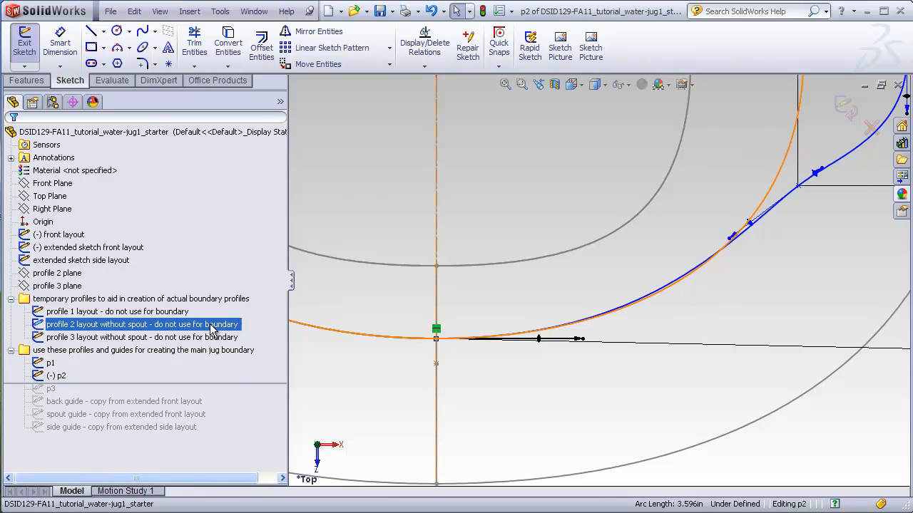
left_click(755, 302)
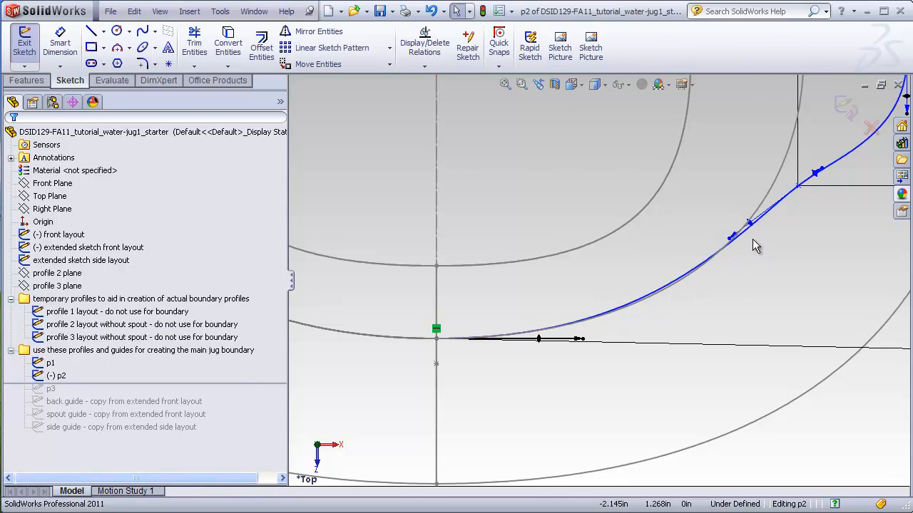
scroll(734, 246, "up", 2)
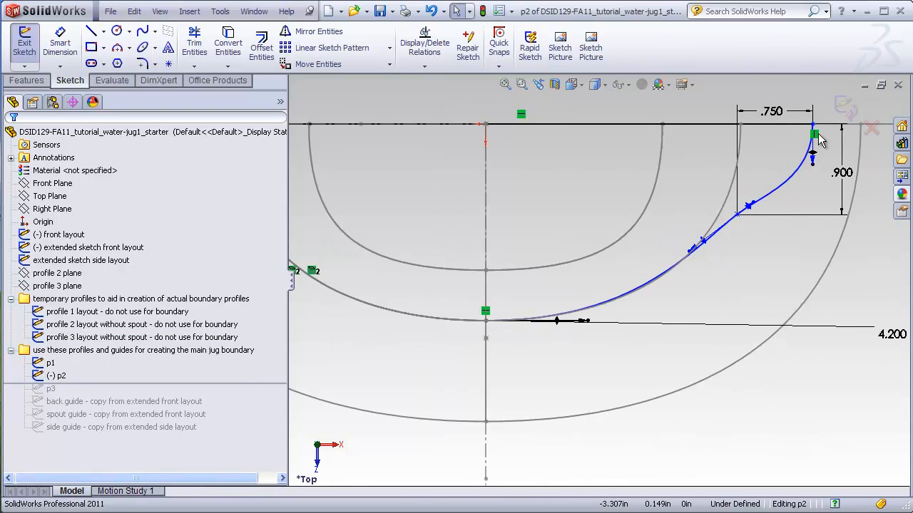
scroll(527, 332, "up", 2)
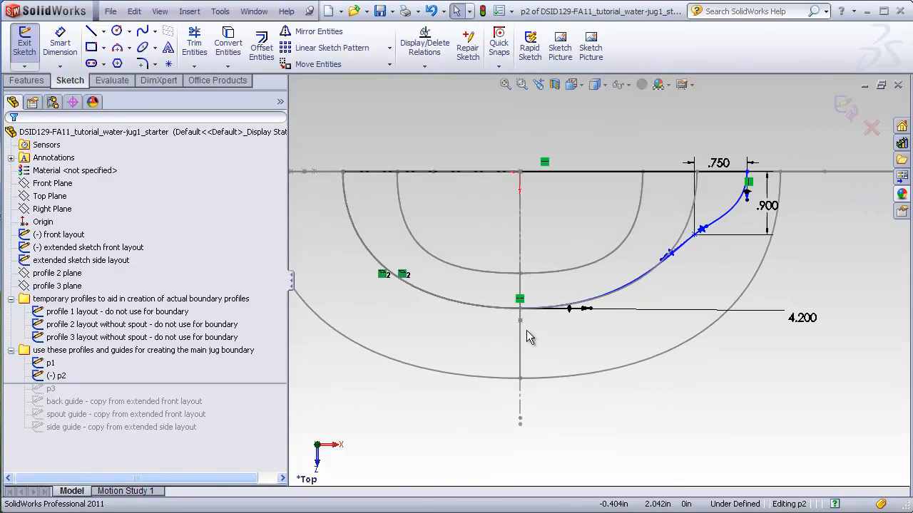
mouse_move(354, 185)
middle_mouse_down()
mouse_move(454, 333)
mouse_move(454, 261)
mouse_move(434, 259)
middle_mouse_up()
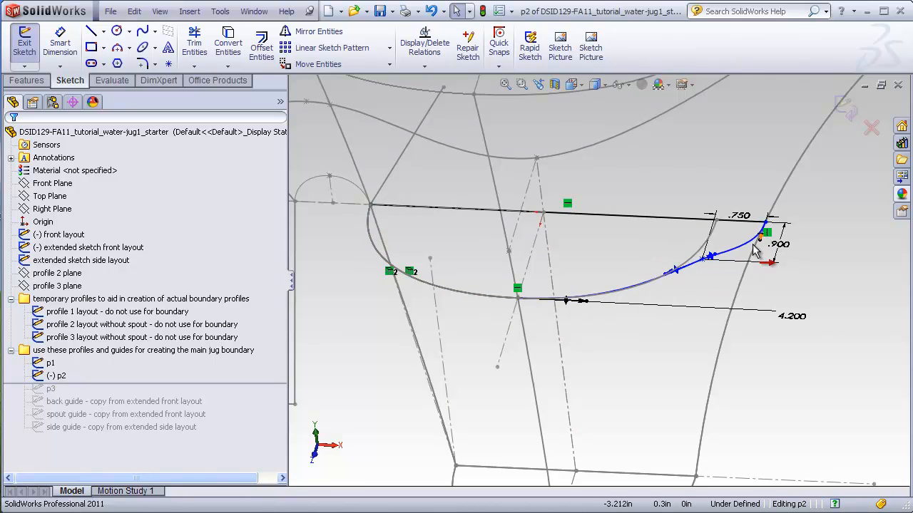
mouse_move(682, 287)
middle_mouse_down()
mouse_move(656, 345)
mouse_move(644, 311)
middle_mouse_up()
left_click(843, 107)
middle_click_drag(676, 218, 591, 249)
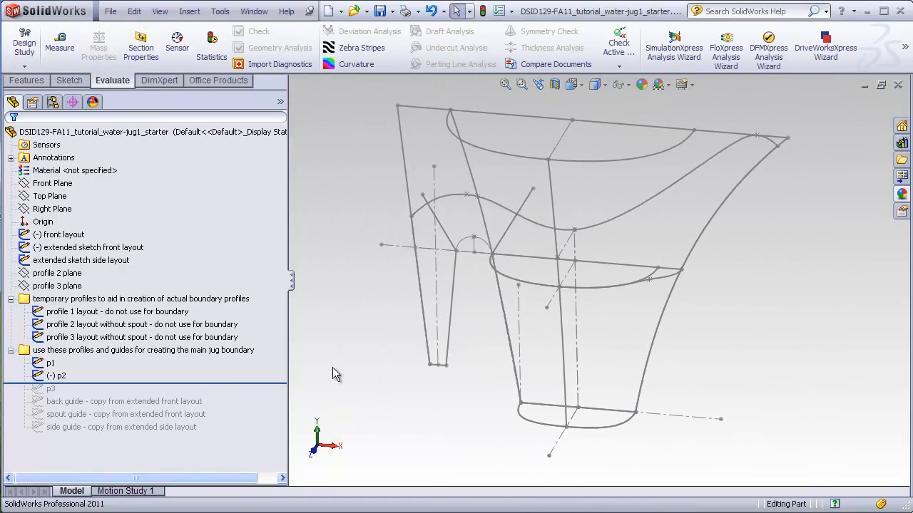
Step: Roll the history forward to include p3, and inspect its spout spline in the sketch editor from the Top and isometric views
left_click_drag(221, 385, 221, 397)
right_click(53, 388)
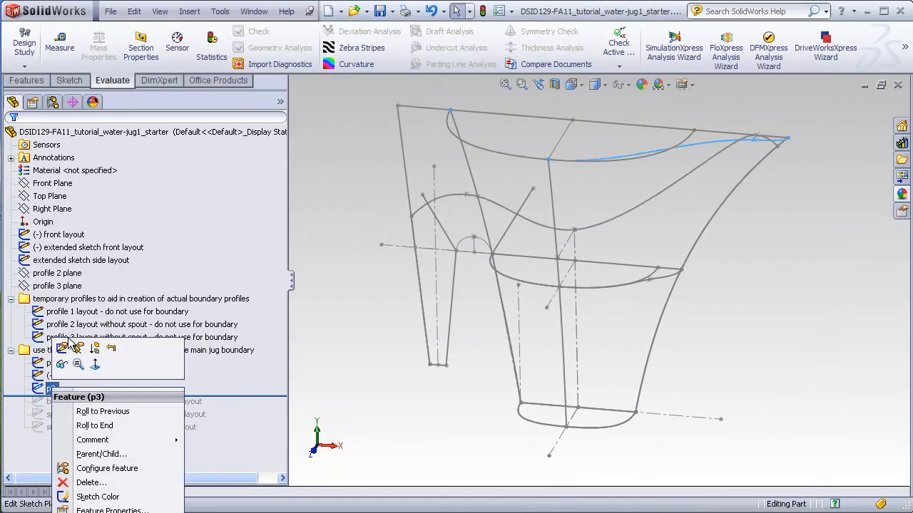
scroll(547, 208, "up", 2)
left_click(578, 86)
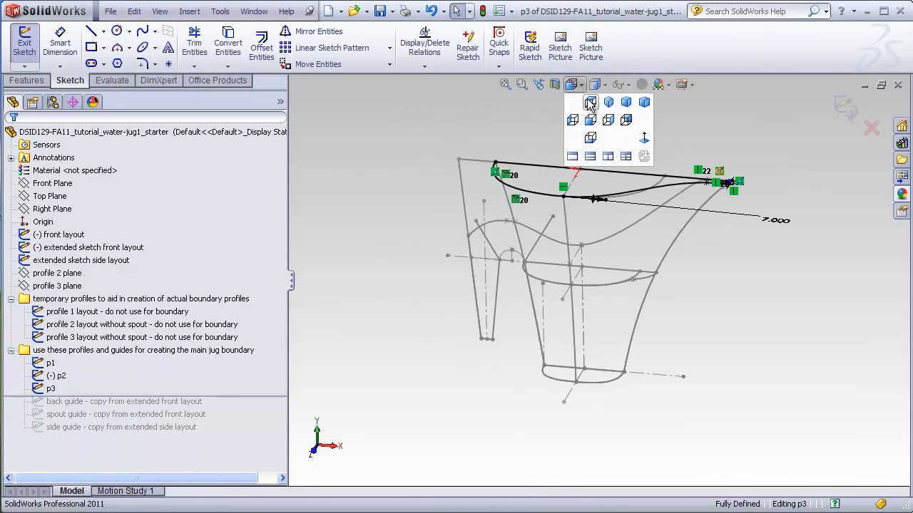
left_click(590, 103)
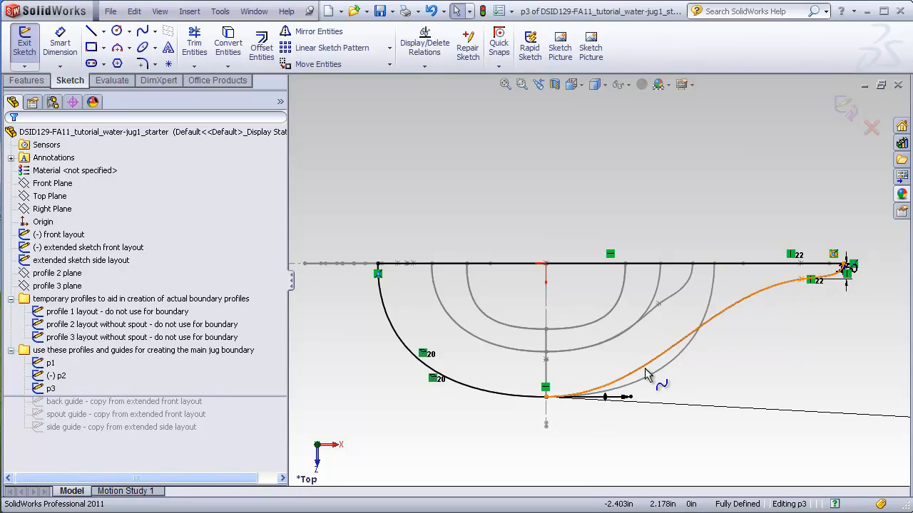
key("ctrl+7")
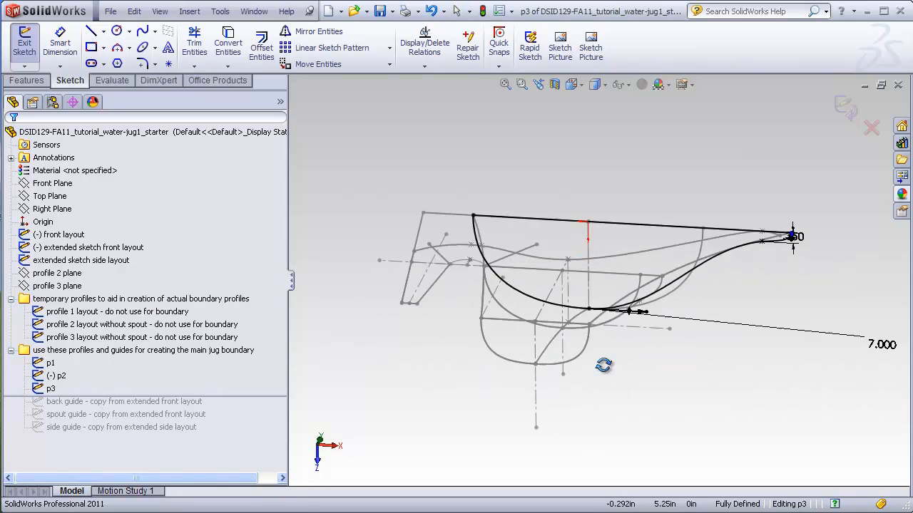
left_click(847, 109)
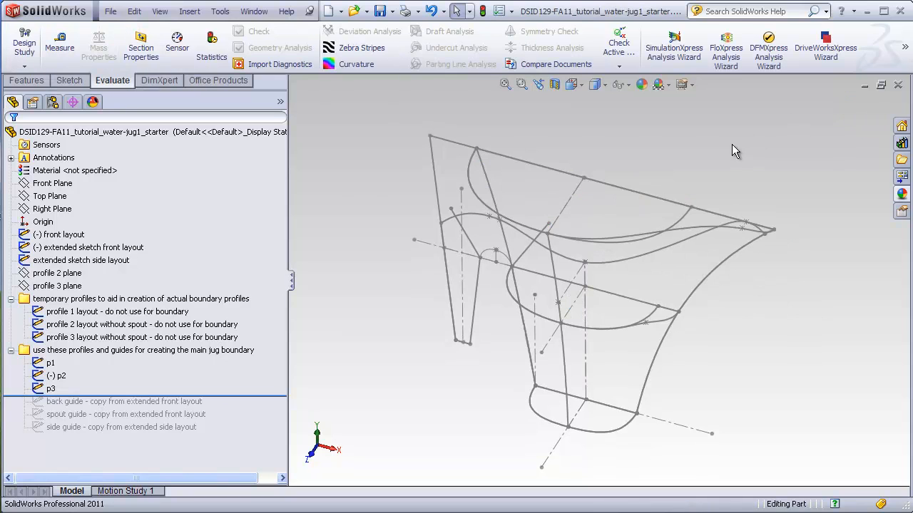
Step: Roll the history forward to include the back guide and the spout guide, selecting each to check its curve and endpoints
left_click_drag(286, 397, 286, 409)
left_click(181, 404)
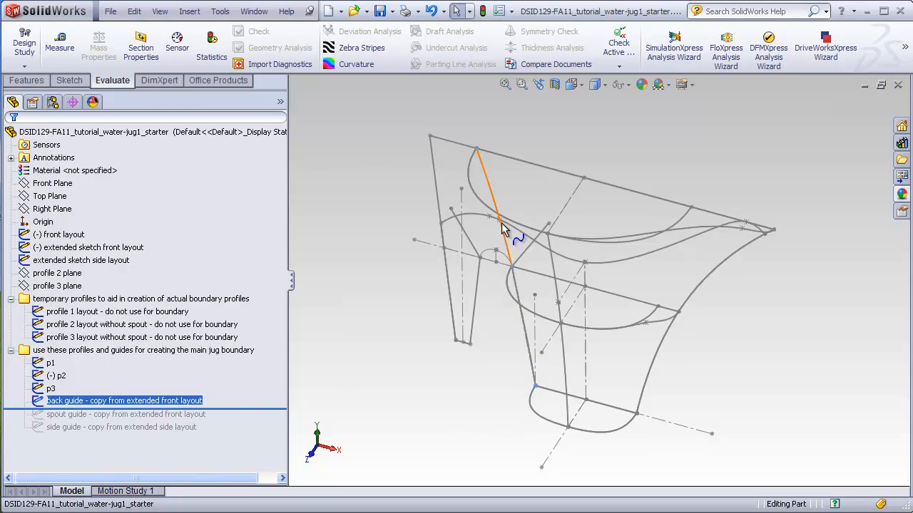
left_click_drag(273, 411, 275, 421)
left_click(224, 415)
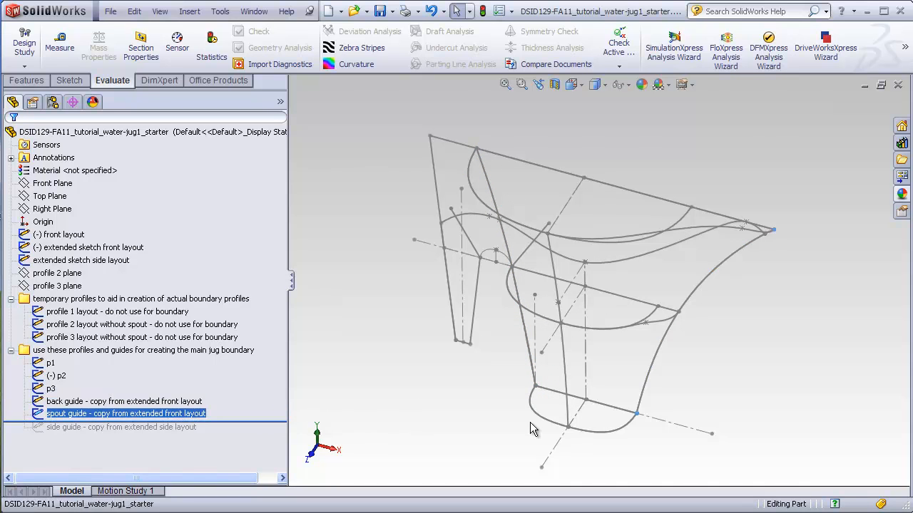
left_click(170, 419)
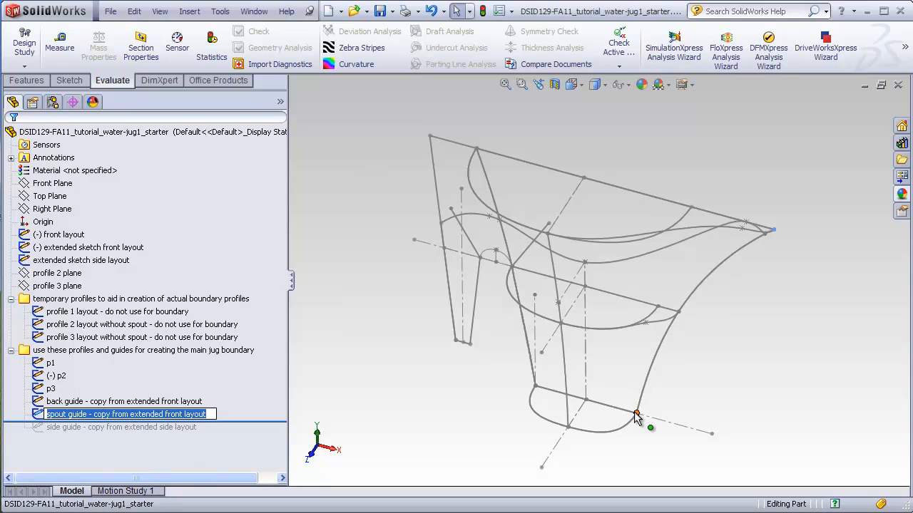
Step: Roll the history forward to include the side guide, and check its curve against the profiles from several angles
left_click_drag(288, 423, 288, 434)
middle_click_drag(456, 421, 356, 349)
left_click(182, 427)
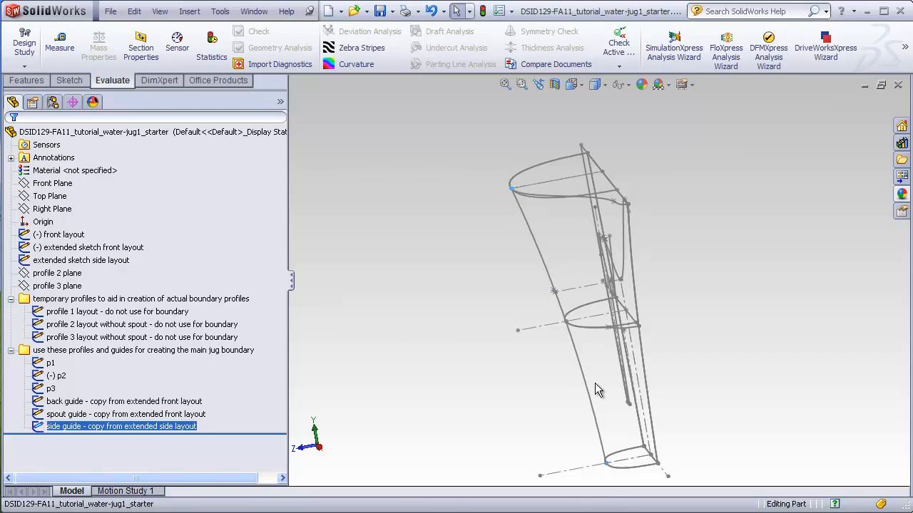
mouse_move(407, 289)
middle_mouse_down()
mouse_move(448, 328)
mouse_move(486, 328)
middle_mouse_up()
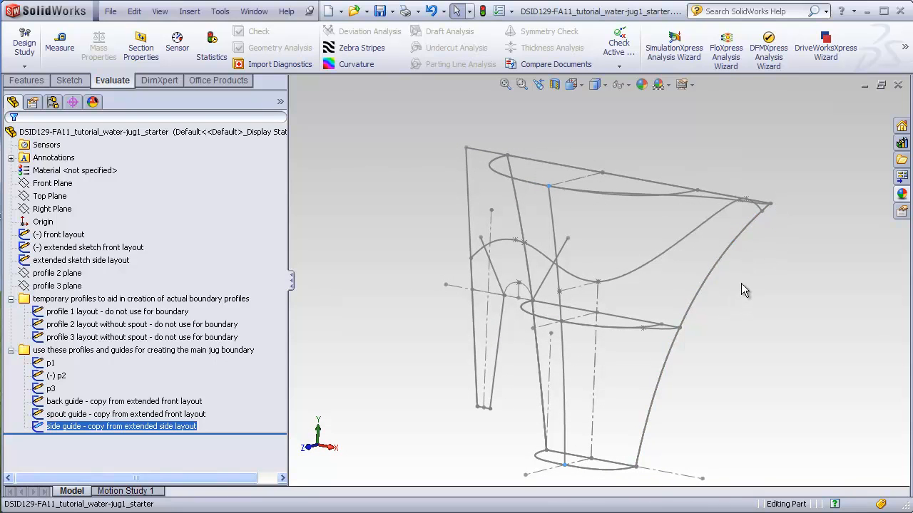
middle_click_drag(744, 310, 782, 307)
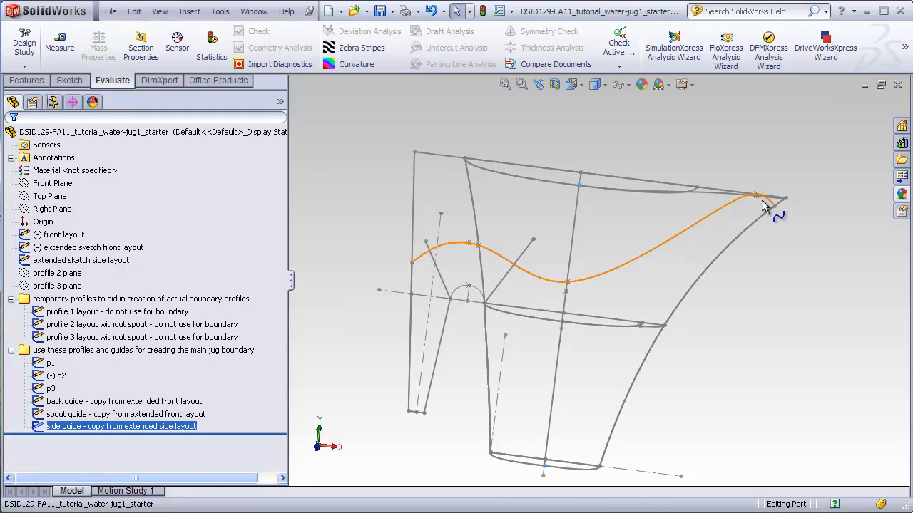
middle_click_drag(723, 236, 685, 252)
Step: In the water jug example part, roll the history back to just after STEP 1: main jug boundary and open that feature's definition
key("ctrl+Tab")
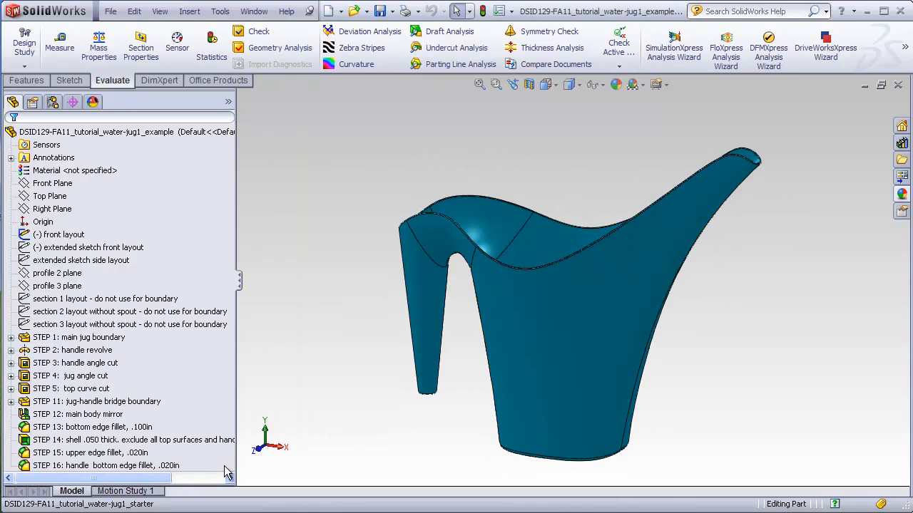
left_click_drag(221, 476, 227, 346)
left_click(11, 338)
left_click(78, 337)
right_click(71, 337)
left_click(65, 302)
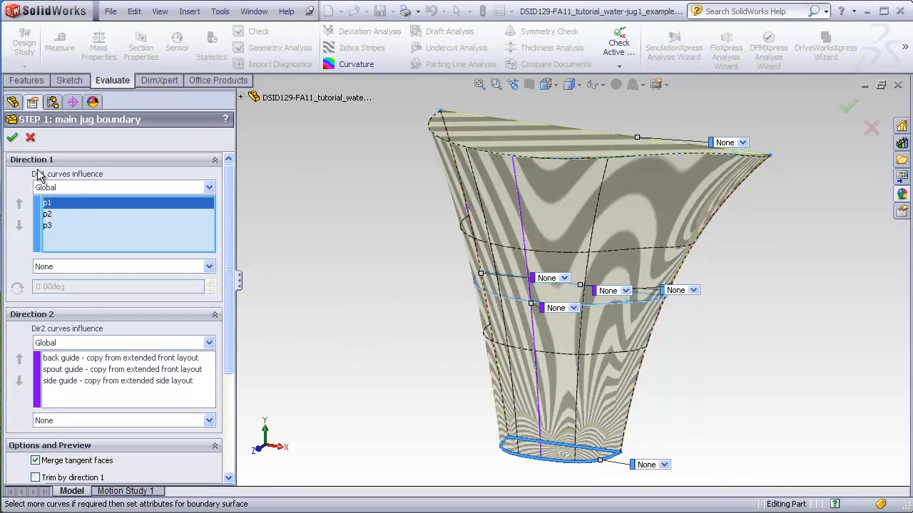
Step: Check profiles p1–p3 in Direction 1 and the spout, back and side guides in Direction 2, and close the boundary definition
left_click(50, 215)
left_click(47, 227)
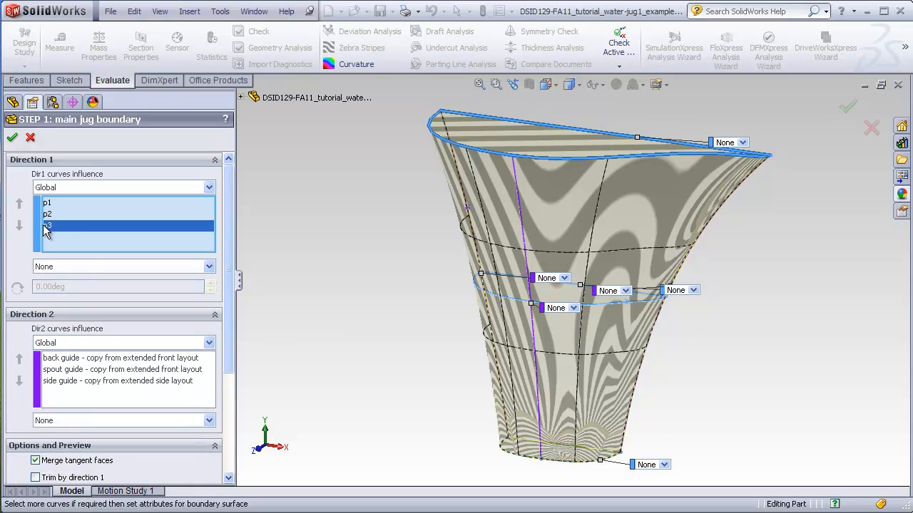
left_click(114, 360)
left_click(114, 369)
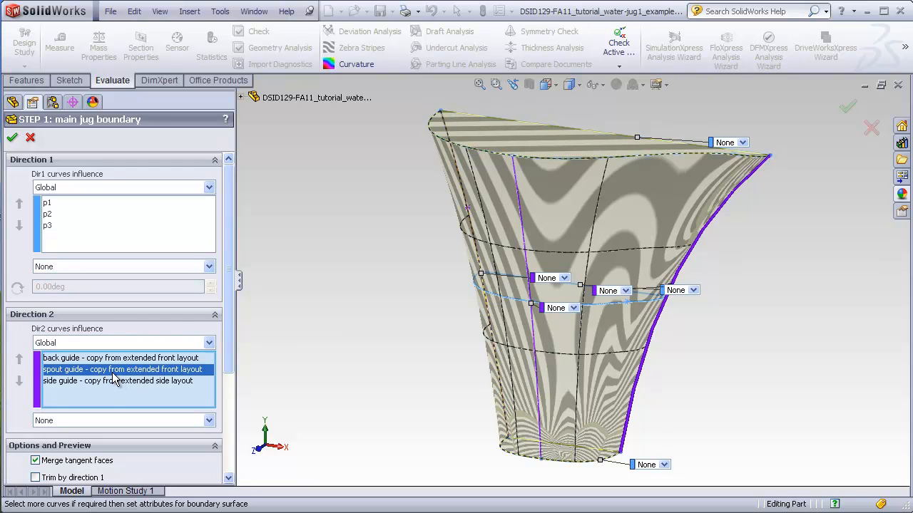
left_click(116, 381)
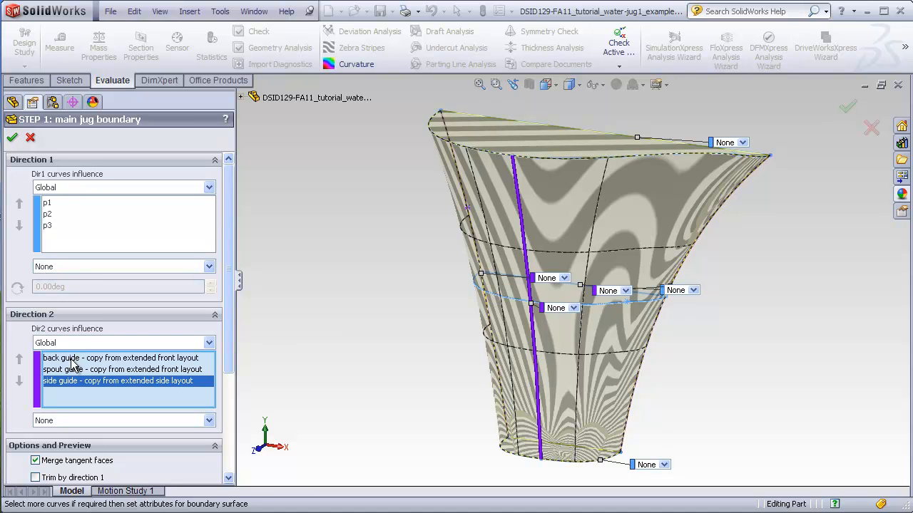
left_click(12, 138)
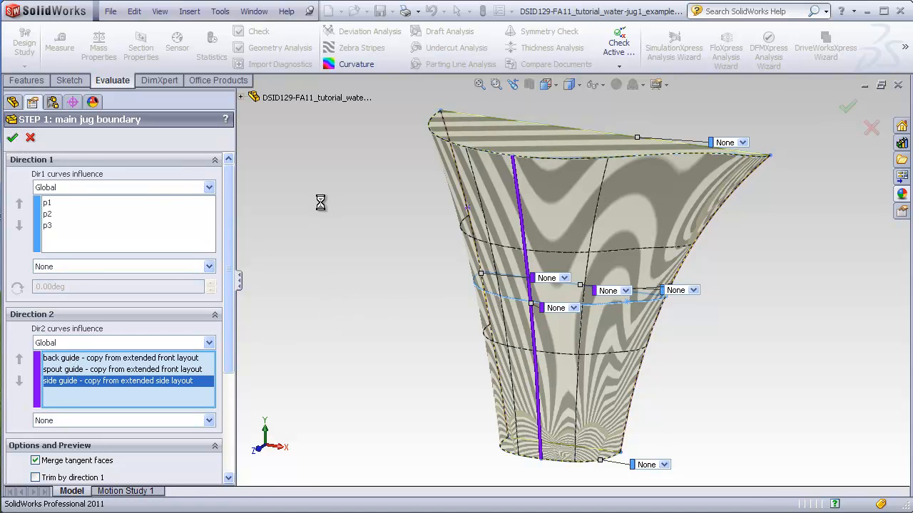
Step: Roll the history forward to include STEP 2: handle revolve, and inspect its Sketch17 in the sketch editor
left_click_drag(227, 349, 227, 358)
middle_click_drag(368, 338, 410, 296)
left_click(11, 363)
right_click(39, 383)
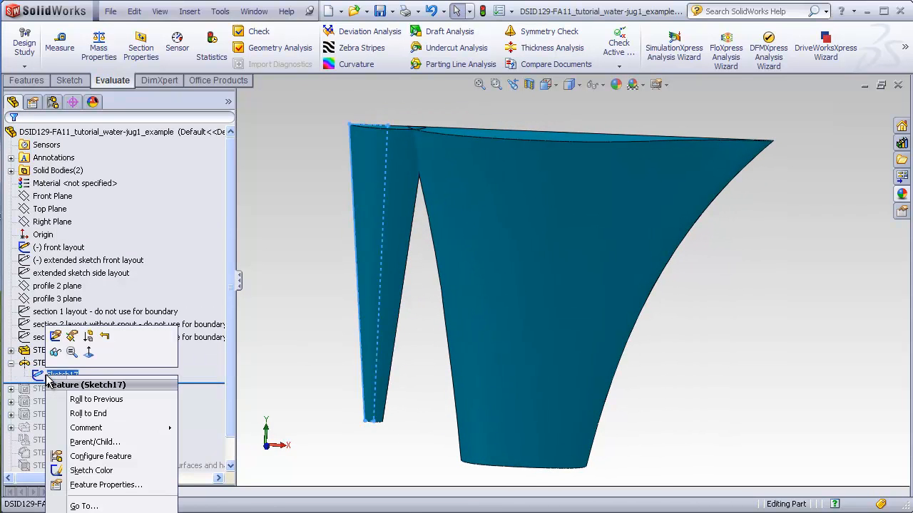
left_click(59, 352)
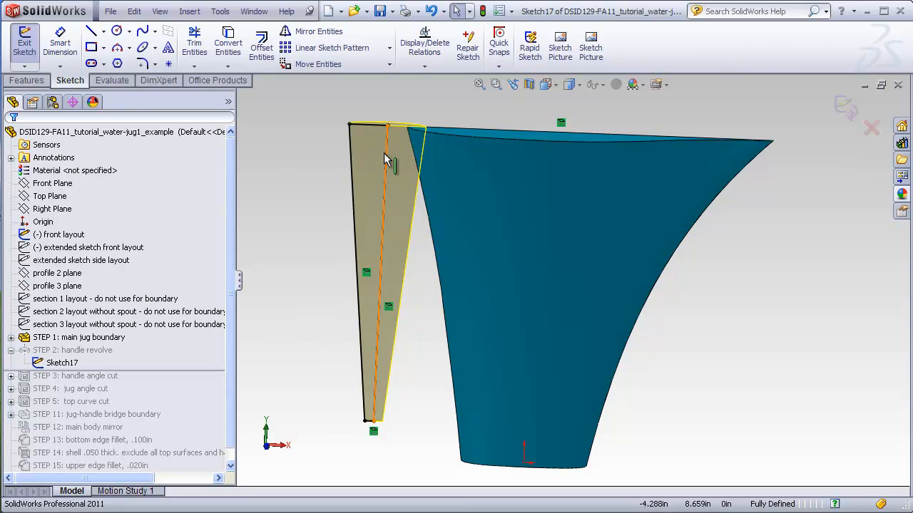
left_click(838, 103)
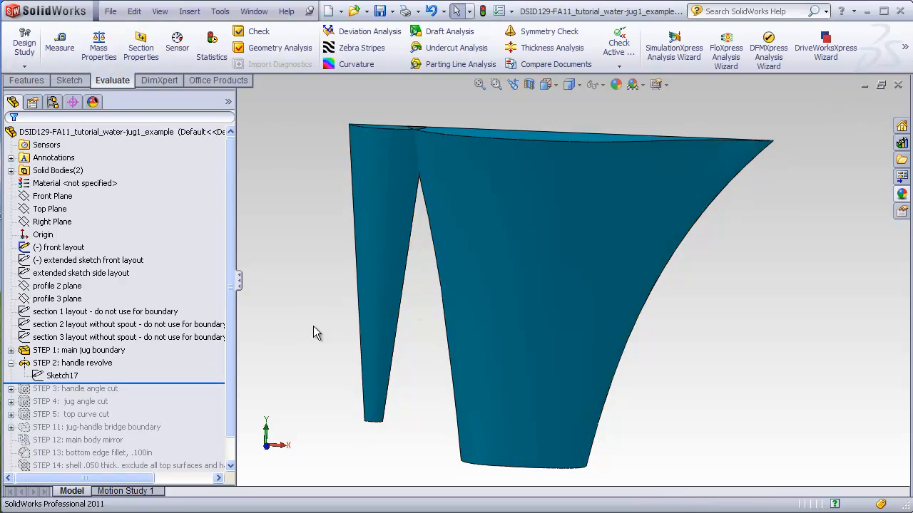
Step: Roll the history forward to include STEP 3: handle angle cut, and inspect its handle cut-line sketch from several angles
left_click_drag(201, 385, 199, 396)
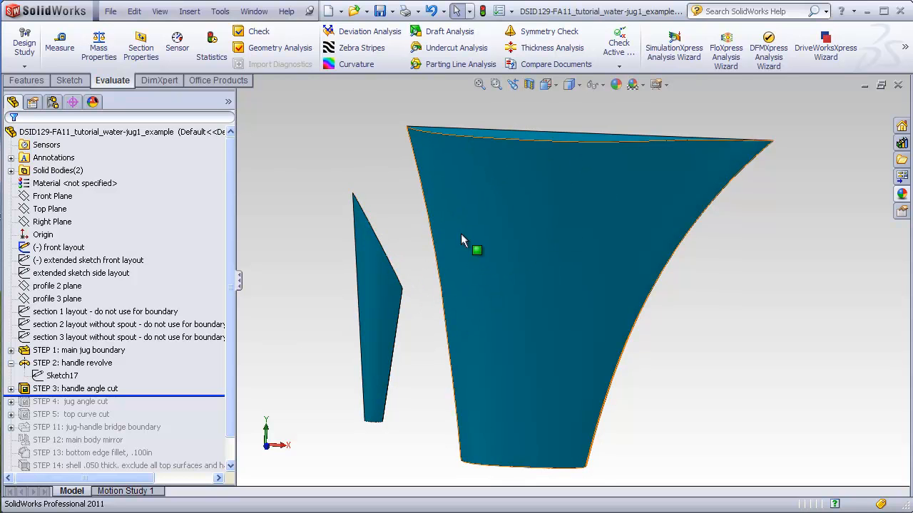
left_click(11, 389)
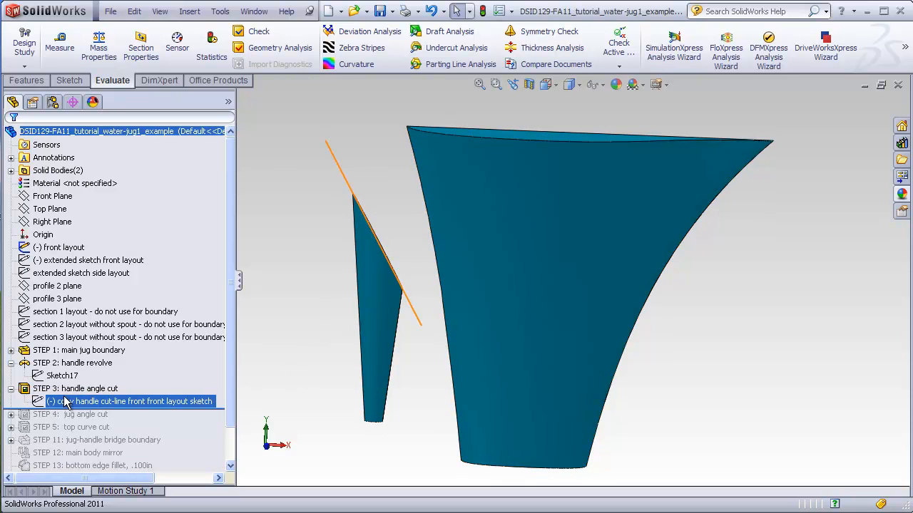
right_click(69, 399)
left_click(72, 359)
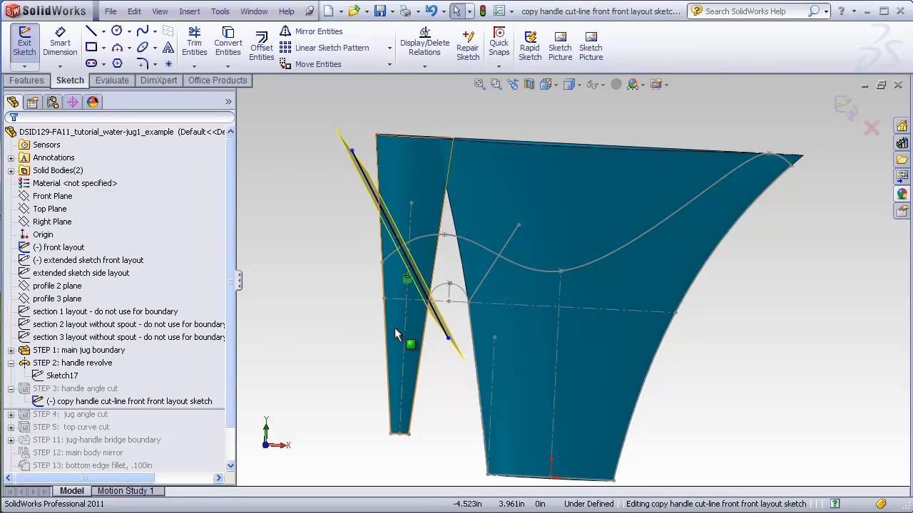
middle_click_drag(482, 208, 473, 235)
scroll(474, 235, "up", 1)
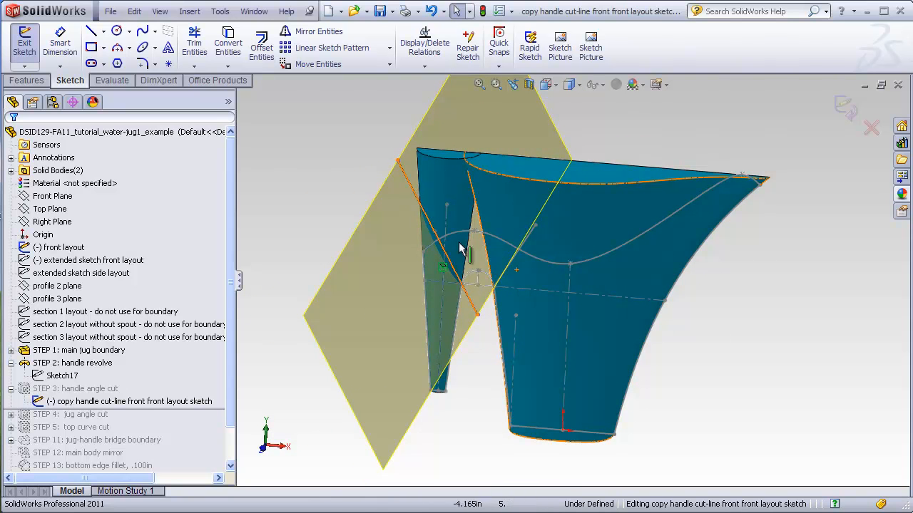
mouse_move(520, 231)
middle_mouse_down()
mouse_move(507, 195)
mouse_move(483, 185)
middle_mouse_up()
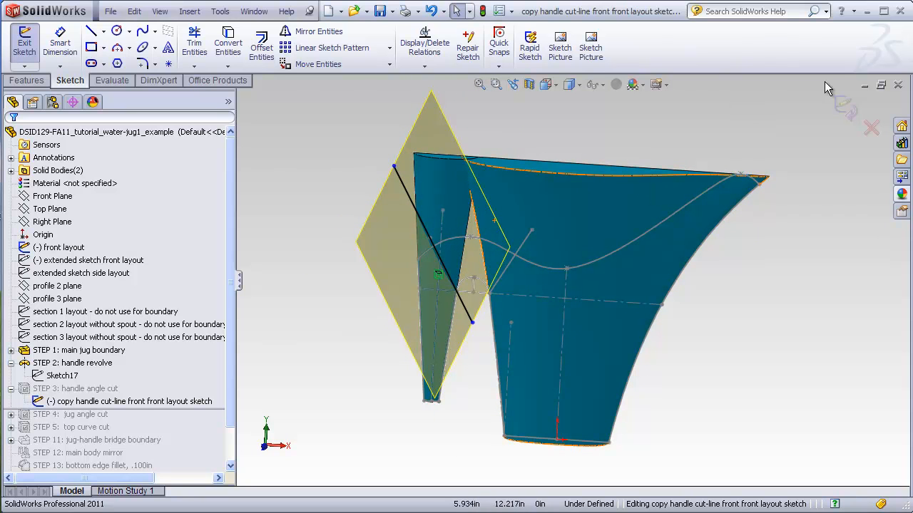
left_click(845, 107)
Step: Review the STEP 3: handle angle cut definition, including its end conditions and the bodies in its feature scope
left_click(113, 389)
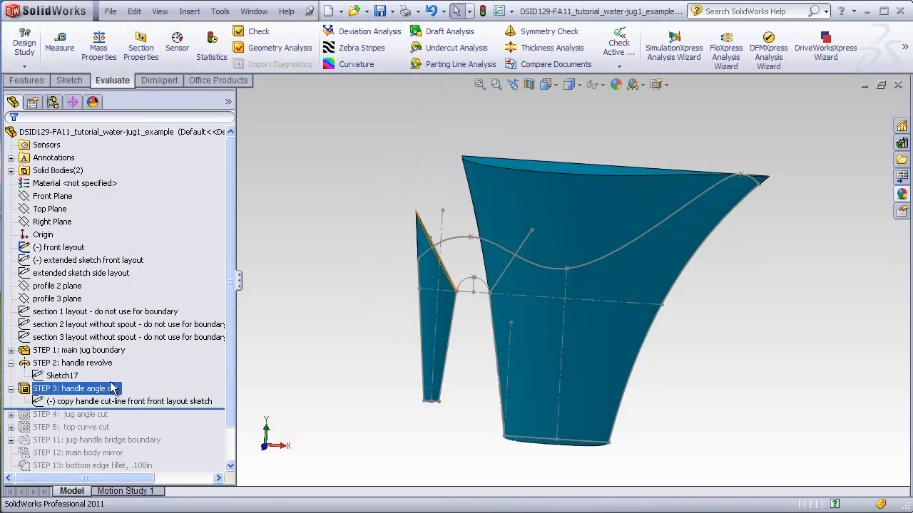
right_click(114, 391)
left_click(120, 345)
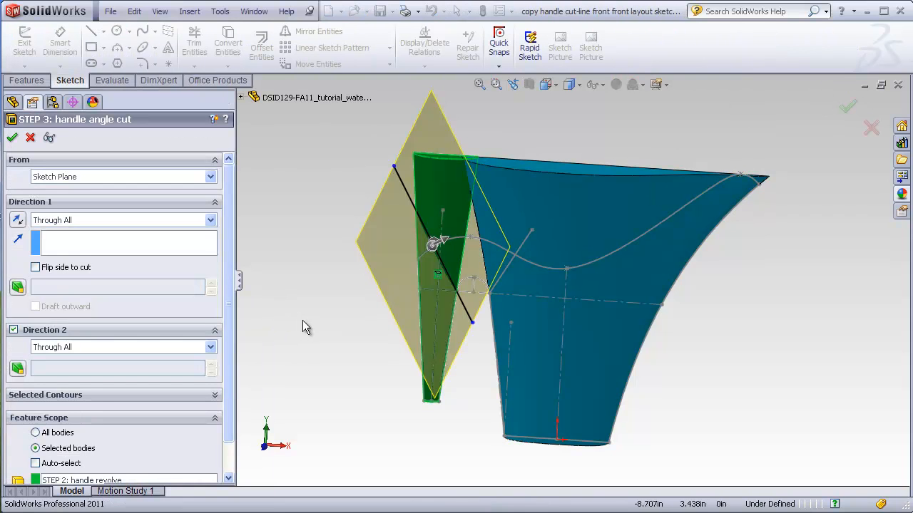
left_click_drag(224, 369, 228, 405)
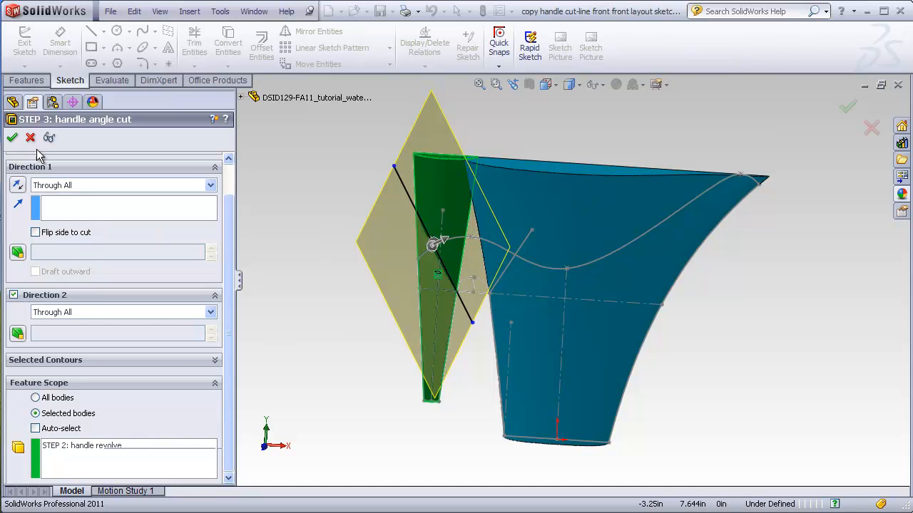
left_click(11, 137)
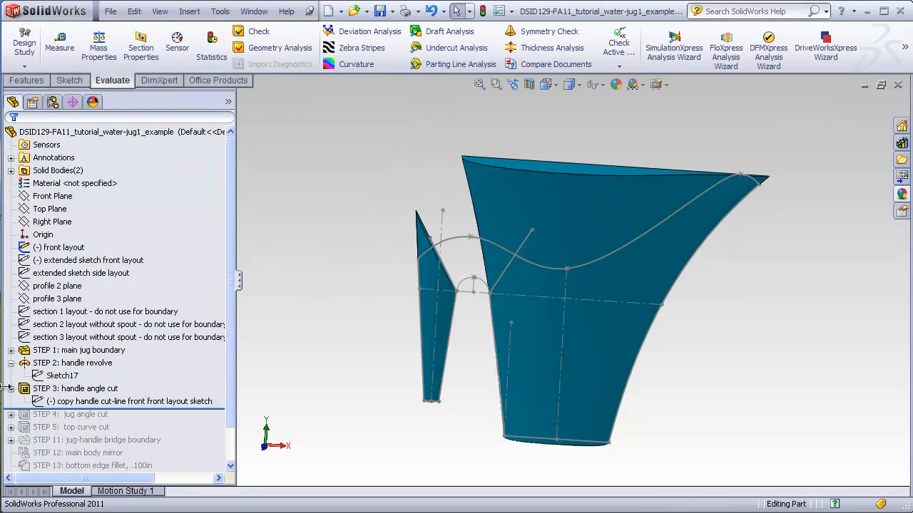
Step: Roll the history back to just after STEP 2: handle revolve, and review that feature's axis, angle and merge settings
left_click_drag(223, 410, 229, 383)
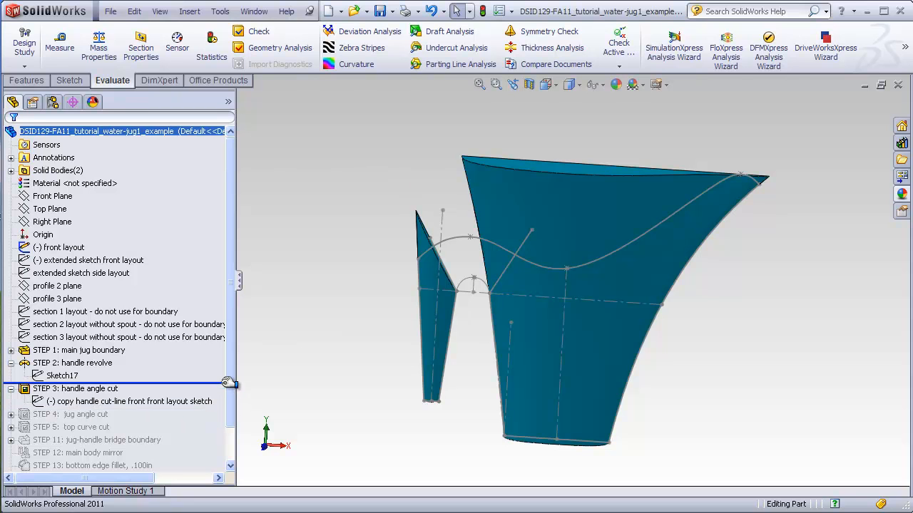
left_click(84, 365)
right_click(84, 364)
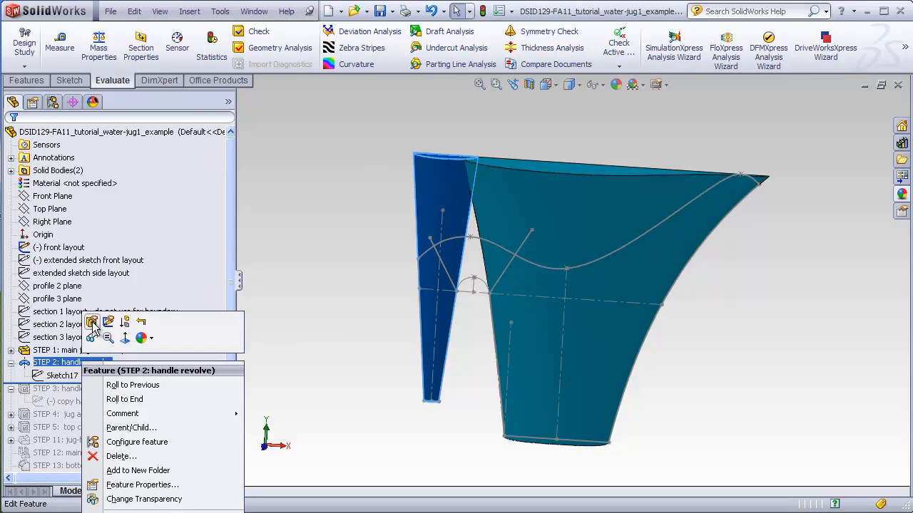
left_click(94, 323)
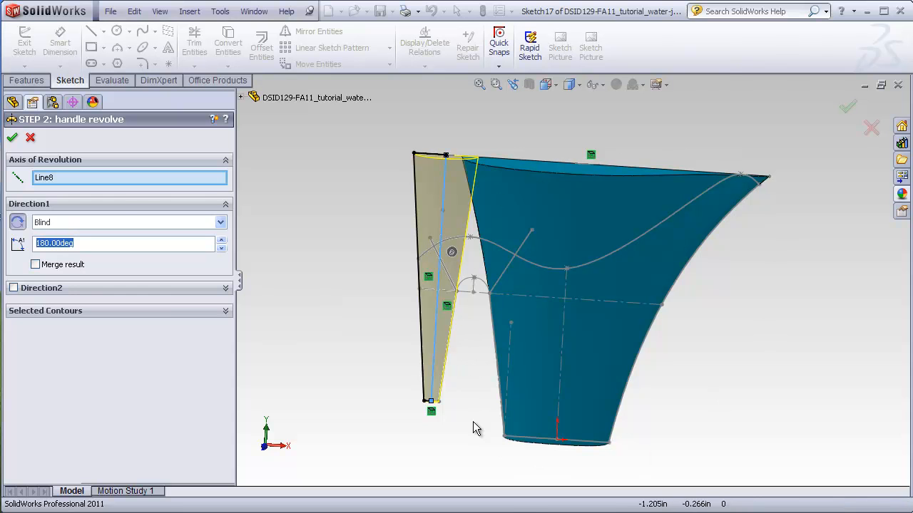
left_click(14, 140)
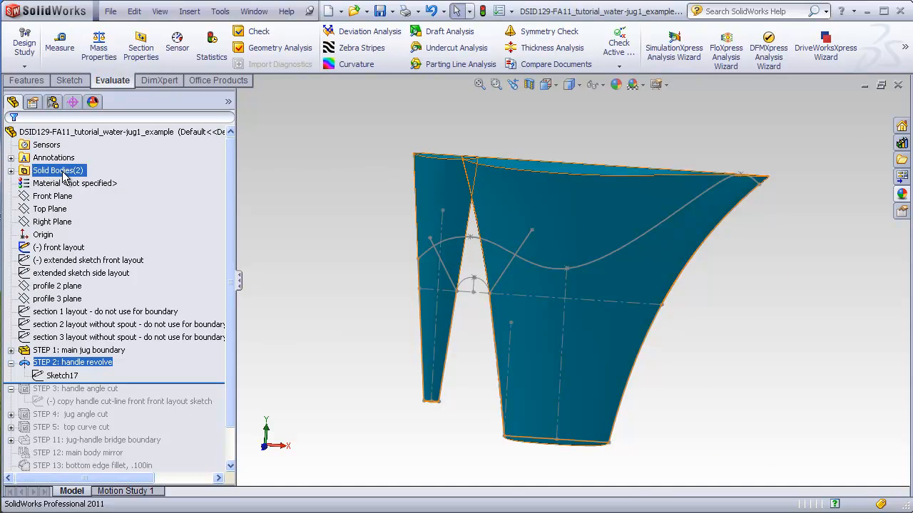
Step: List the part's solid bodies and select the main jug boundary and handle revolve bodies in turn to identify them
left_click(11, 170)
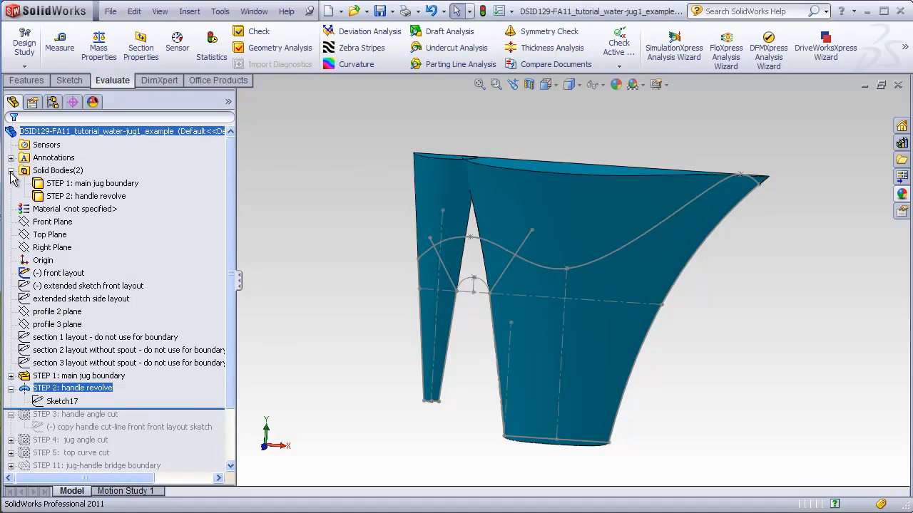
left_click(93, 183)
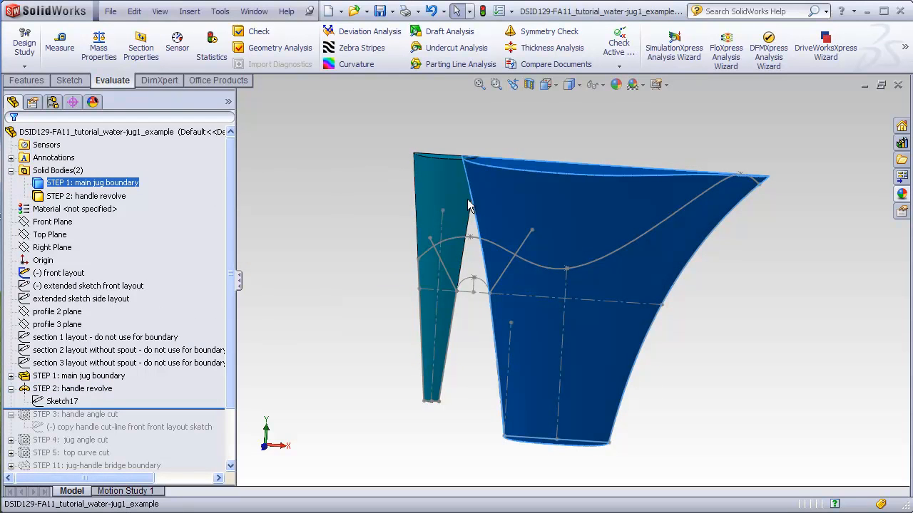
left_click(75, 197)
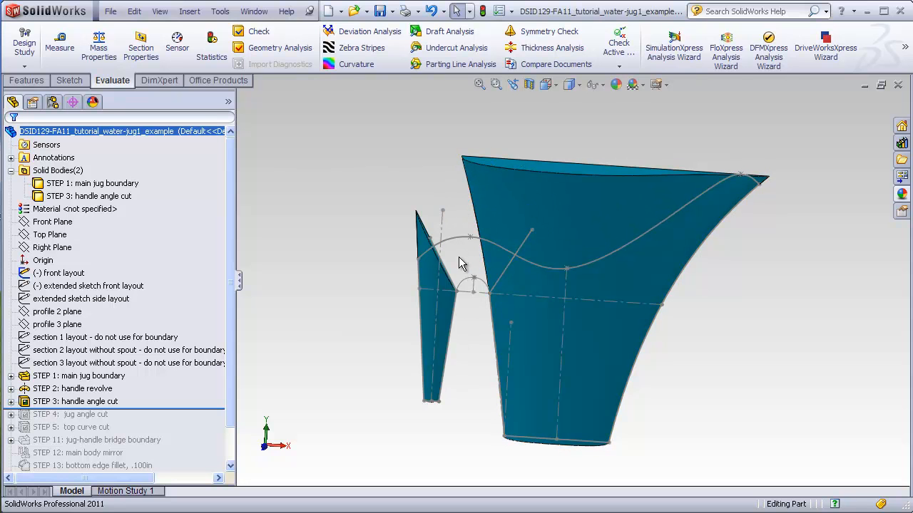
Step: Roll the history forward to include STEP 4: jug angle cut, inspect its cut-line sketch, and view the cut jug
left_click_drag(221, 408, 220, 421)
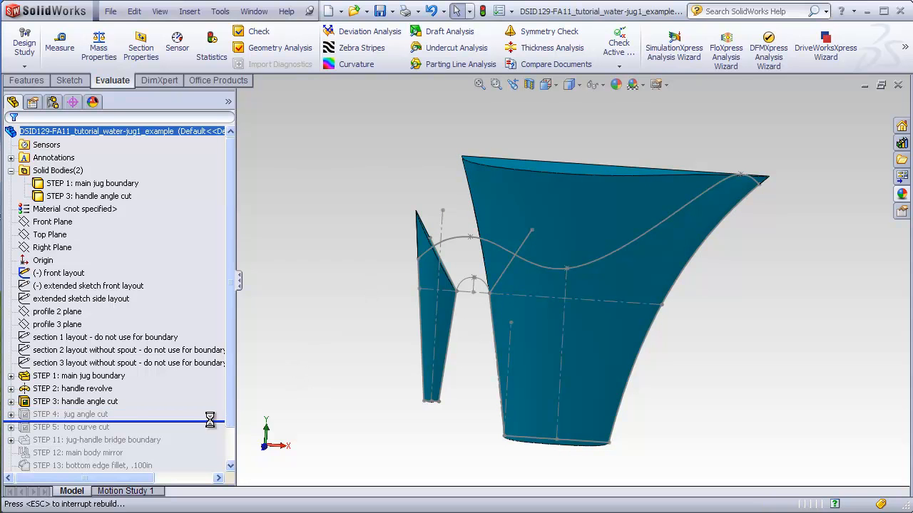
left_click(11, 414)
left_click(68, 427)
right_click(65, 427)
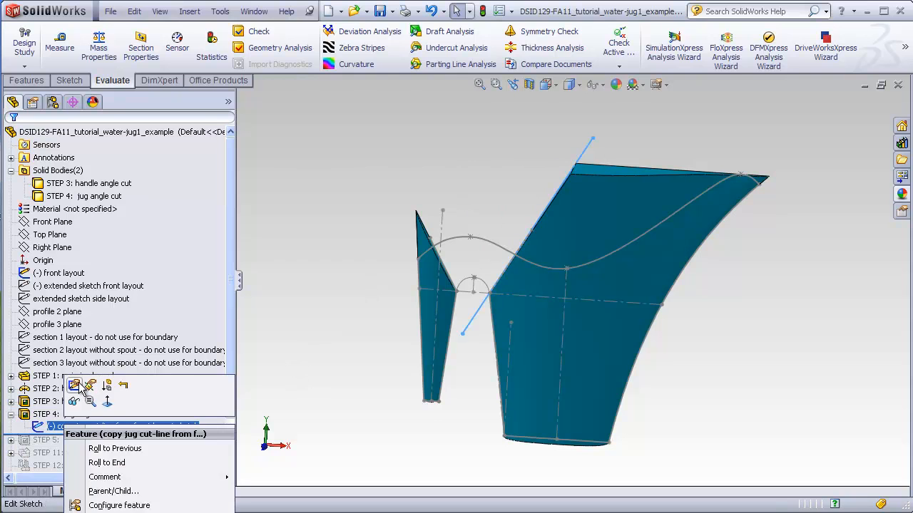
left_click(78, 390)
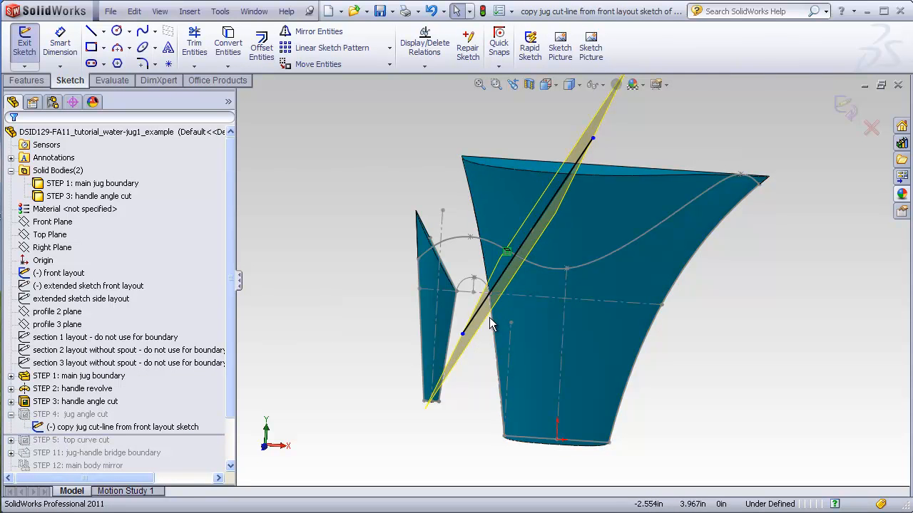
left_click(844, 112)
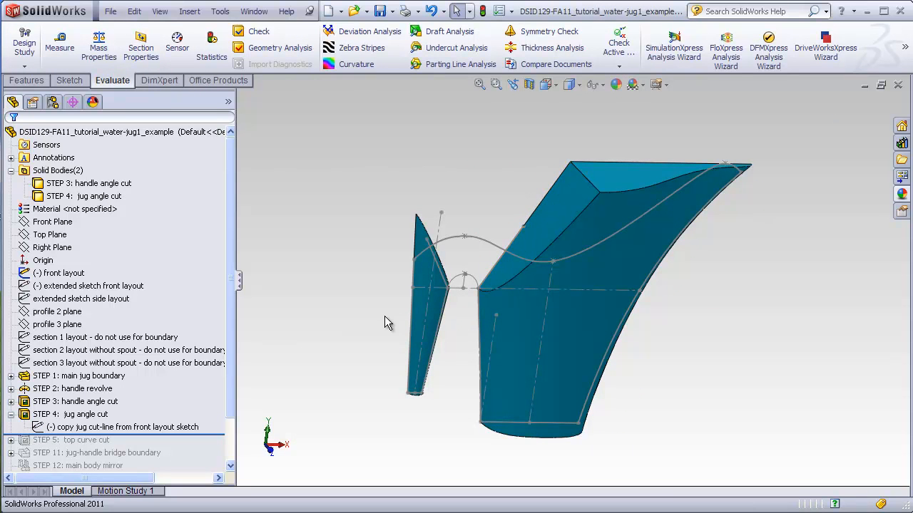
middle_click_drag(487, 181, 557, 230)
Step: Review the STEP 4: jug angle cut definition, highlighting the main jug boundary body in its feature scope and checking the cutting plane
left_click(110, 417)
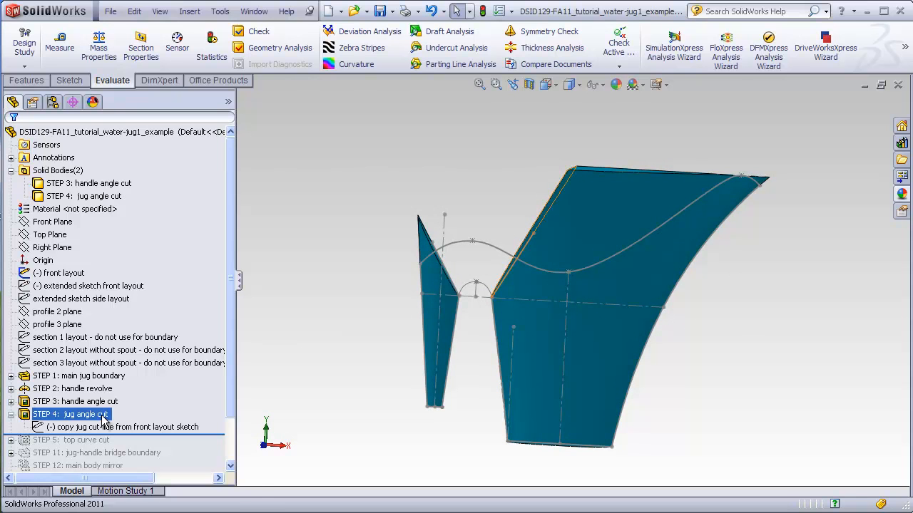
right_click(111, 416)
left_click(116, 366)
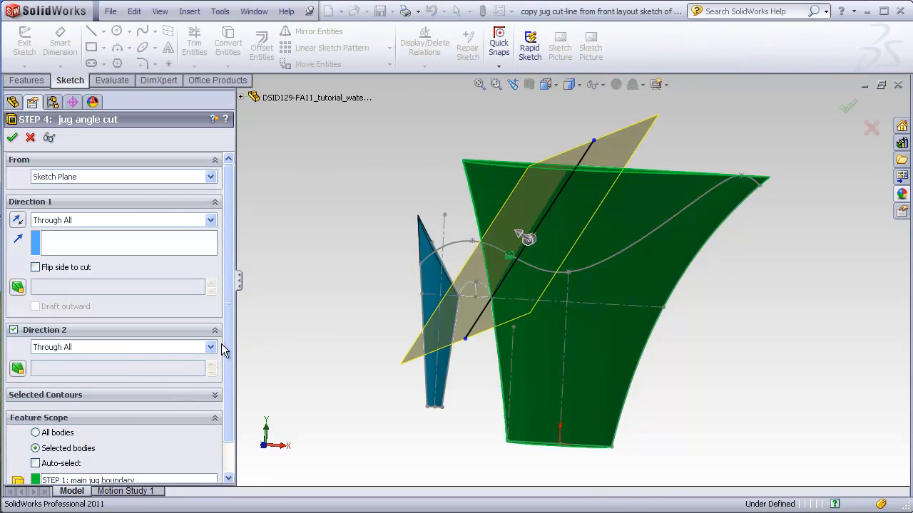
scroll(222, 345, "down", 3)
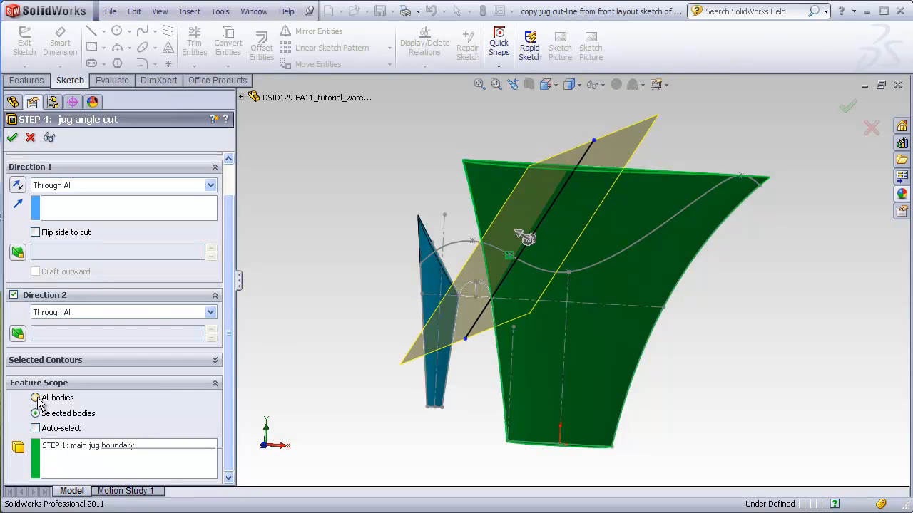
left_click(58, 448)
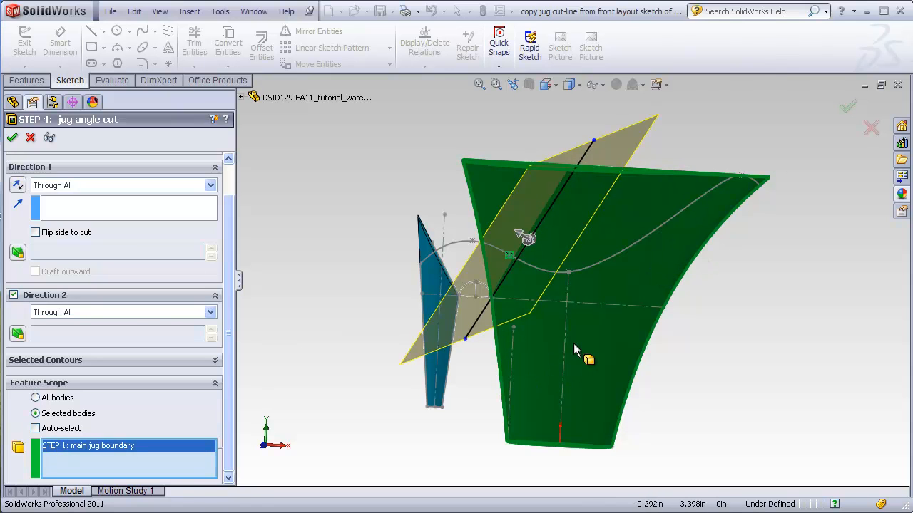
middle_click_drag(576, 350, 498, 323)
middle_click_drag(438, 304, 429, 305)
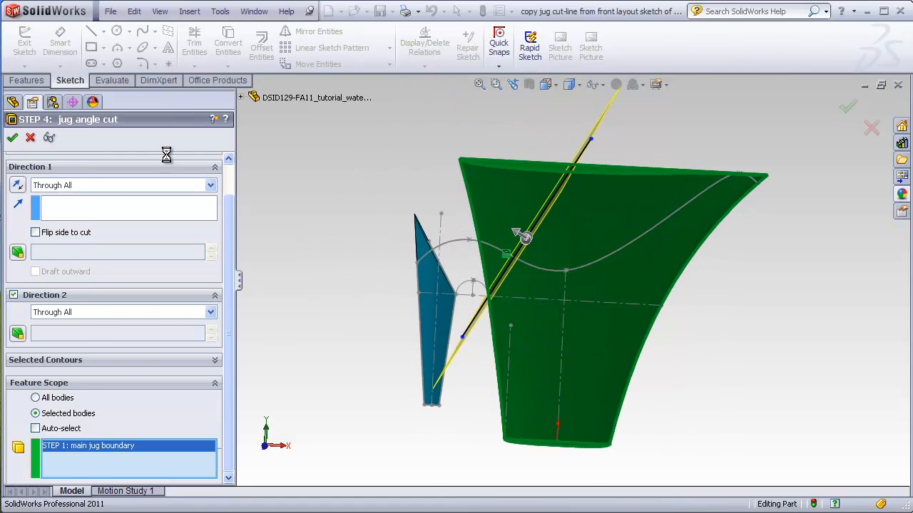
left_click(12, 137)
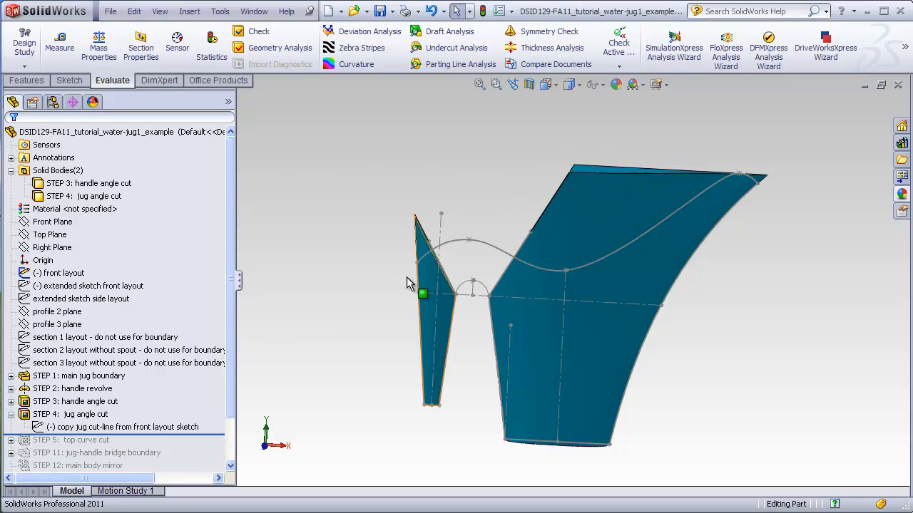
Step: Roll the history forward to include STEP 5: top curve cut, and open its top curve cut-line sketch for editing
scroll(226, 428, "down", 1)
left_click_drag(214, 407, 206, 421)
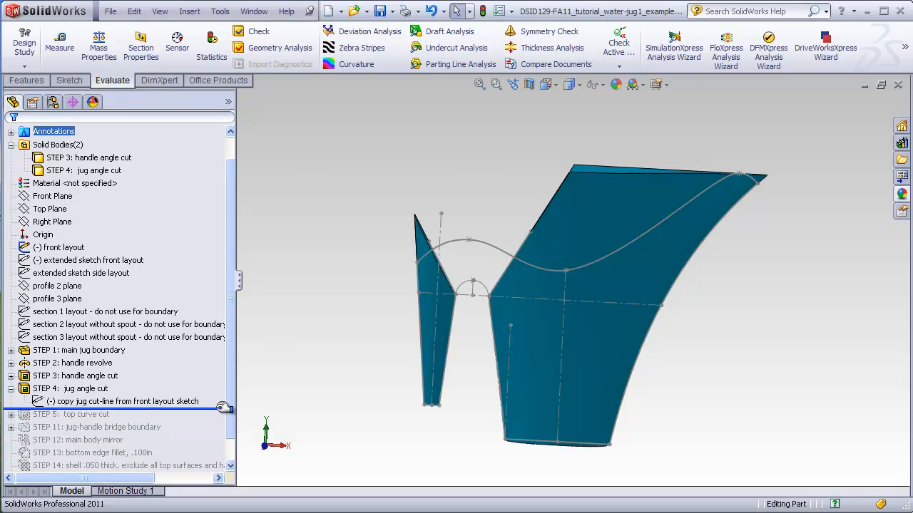
left_click(12, 414)
double_click(64, 429)
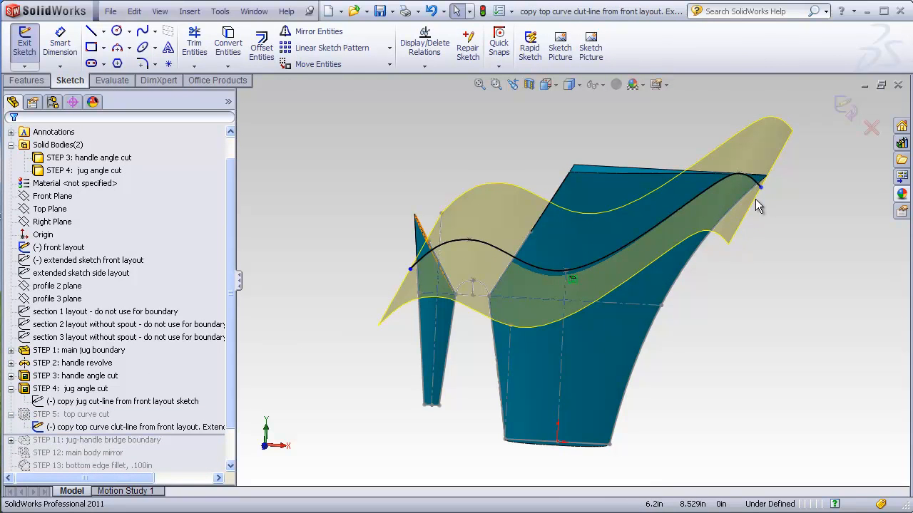
Step: Examine both extended ends of the top curve cut-line sketch against the jug and handle bodies, and close the sketch
scroll(758, 199, "down", 5)
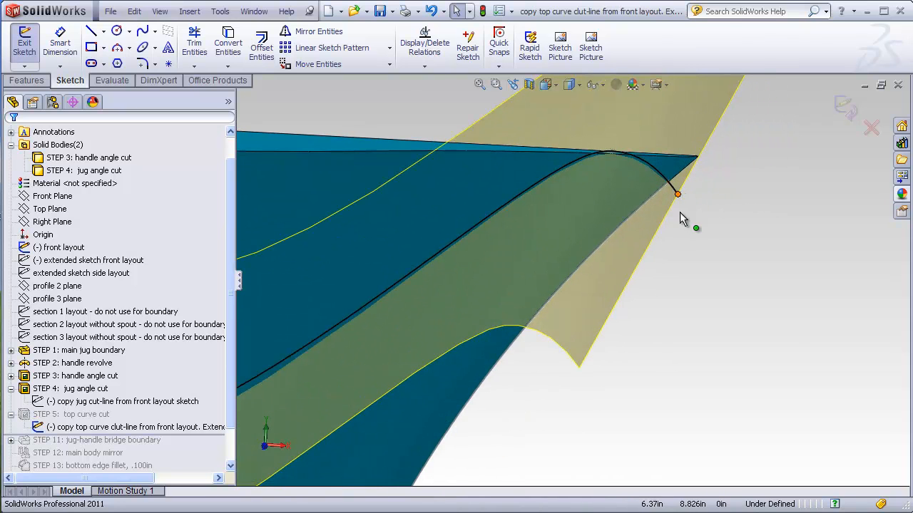
mouse_move(677, 193)
left_mouse_down()
mouse_move(651, 182)
mouse_move(507, 170)
left_mouse_up()
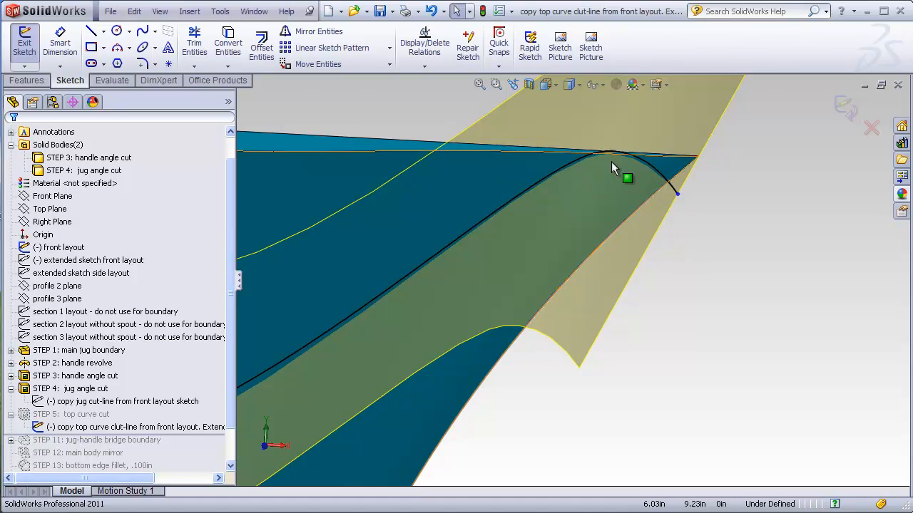
scroll(571, 278, "up", 5)
scroll(357, 318, "down", 4)
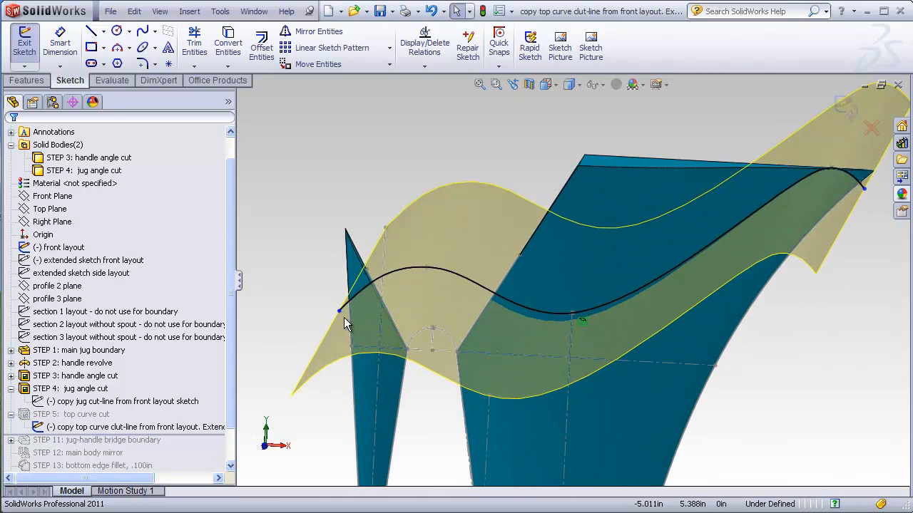
scroll(542, 285, "up", 2)
mouse_move(701, 278)
middle_mouse_down()
mouse_move(663, 283)
mouse_move(695, 296)
mouse_move(709, 294)
mouse_move(705, 285)
middle_mouse_up()
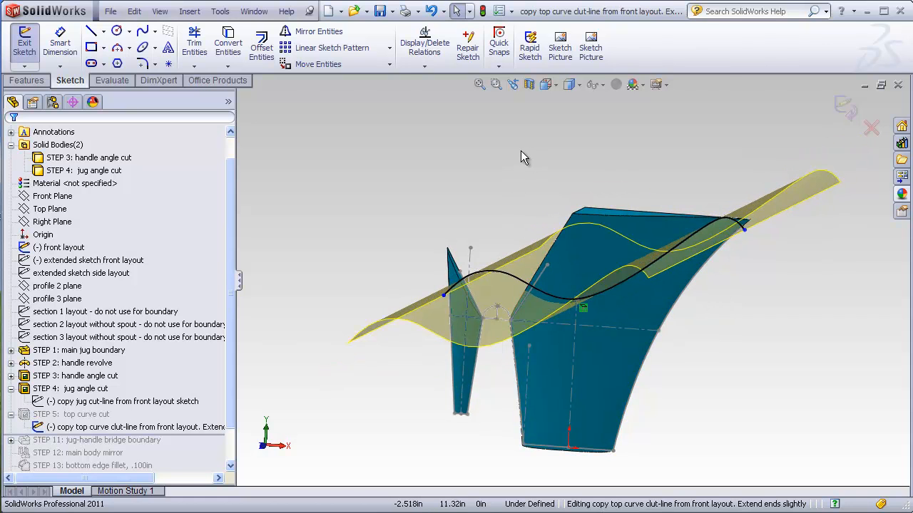
left_click(846, 106)
Step: Review the STEP 5: top curve cut definition, checking its two directions and feature scope, and close it
left_click(85, 415)
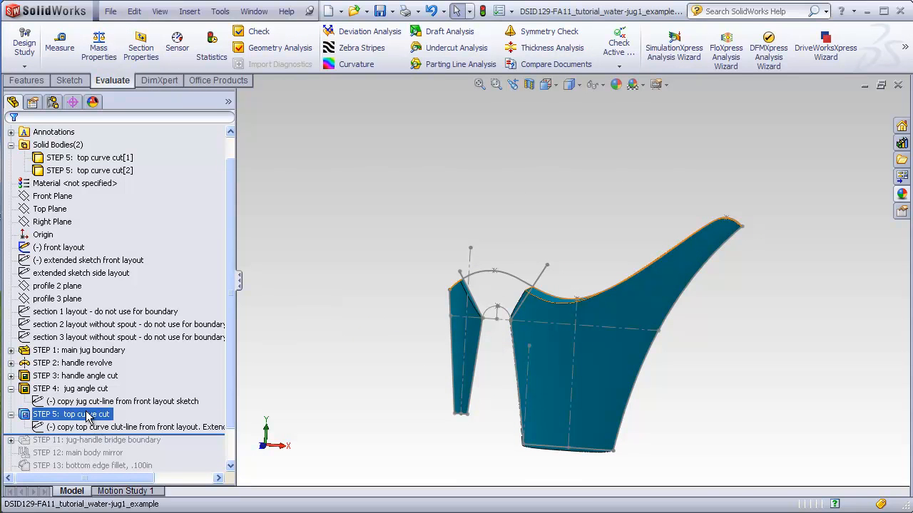
right_click(86, 415)
left_click(92, 356)
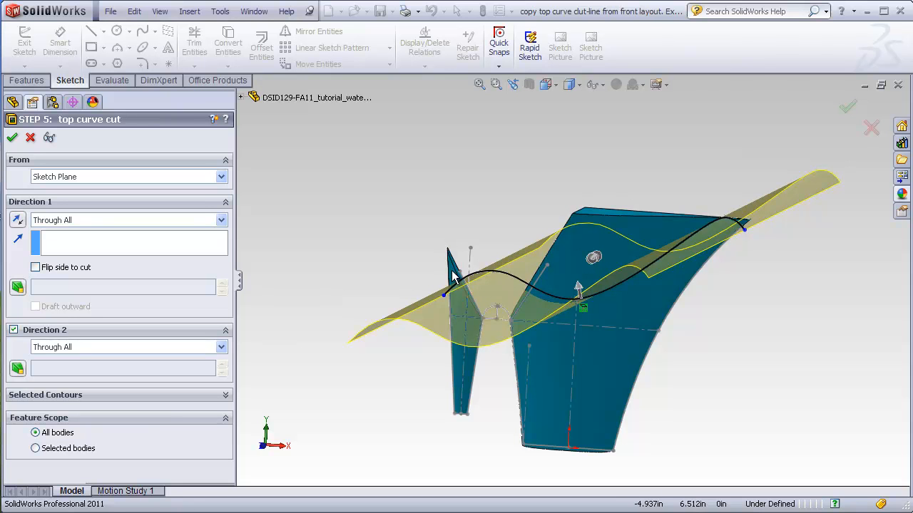
left_click(12, 138)
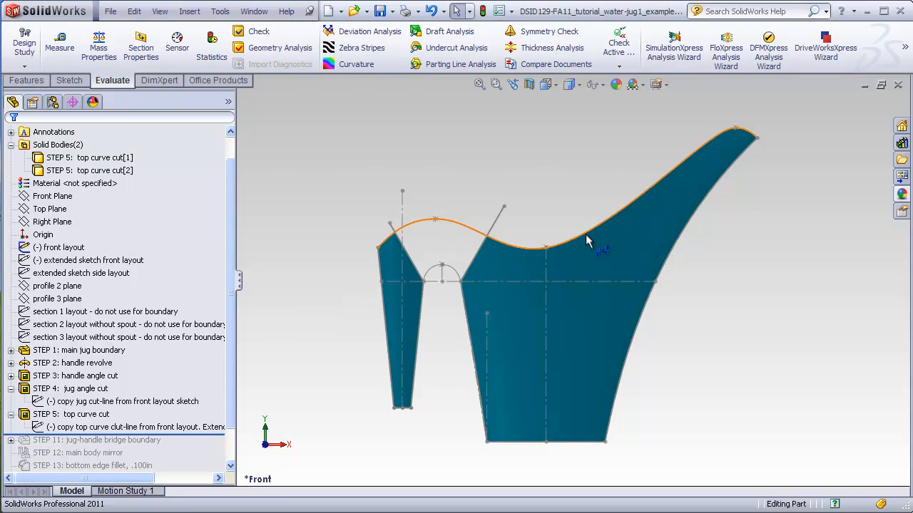
Step: Examine the curved top faces of the cut jug and handle from the front, from above and at oblique angles
key("f")
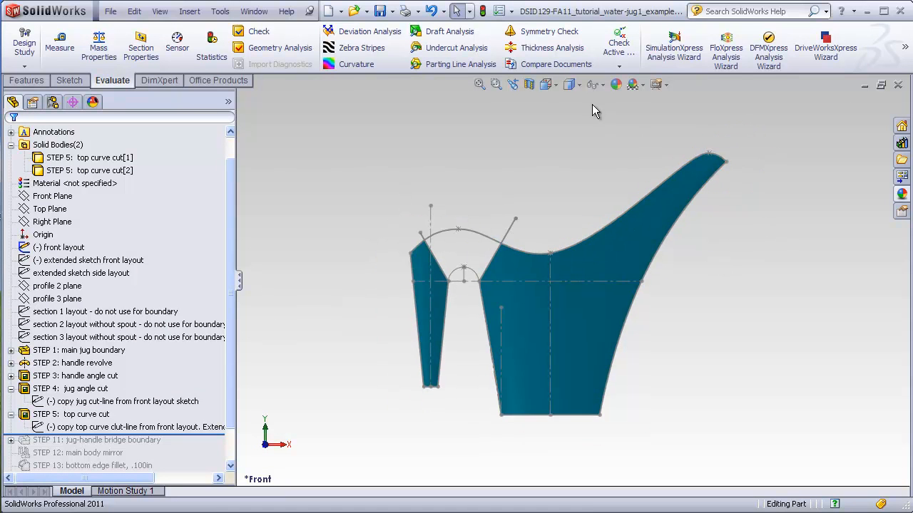
left_click(549, 84)
left_click(559, 99)
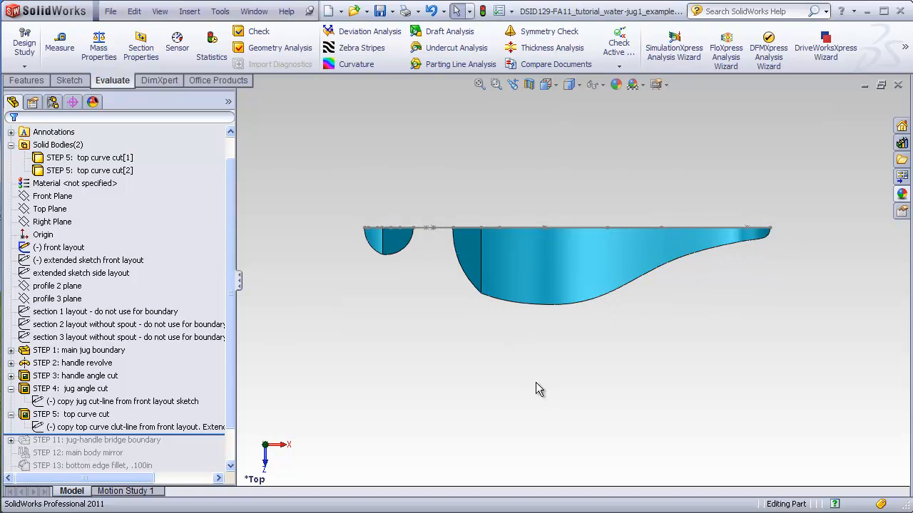
middle_click_drag(645, 362, 636, 192)
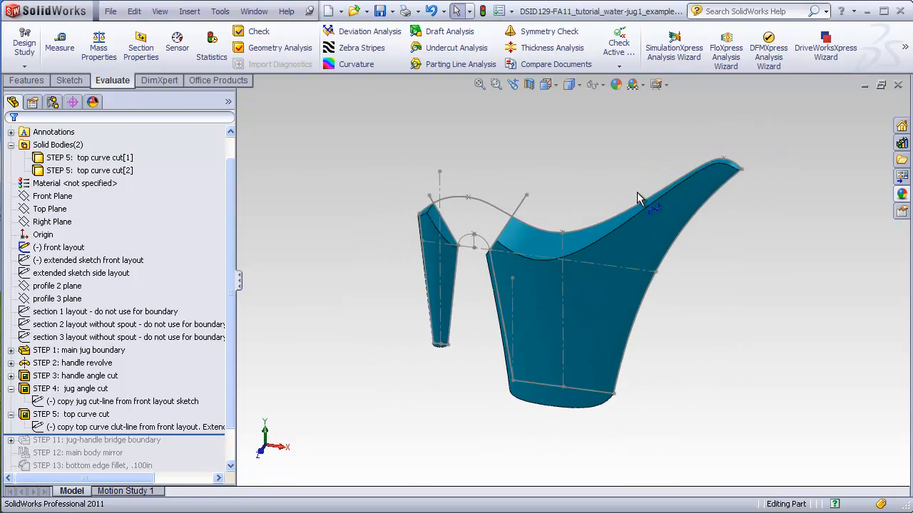
scroll(637, 192, "down", 2)
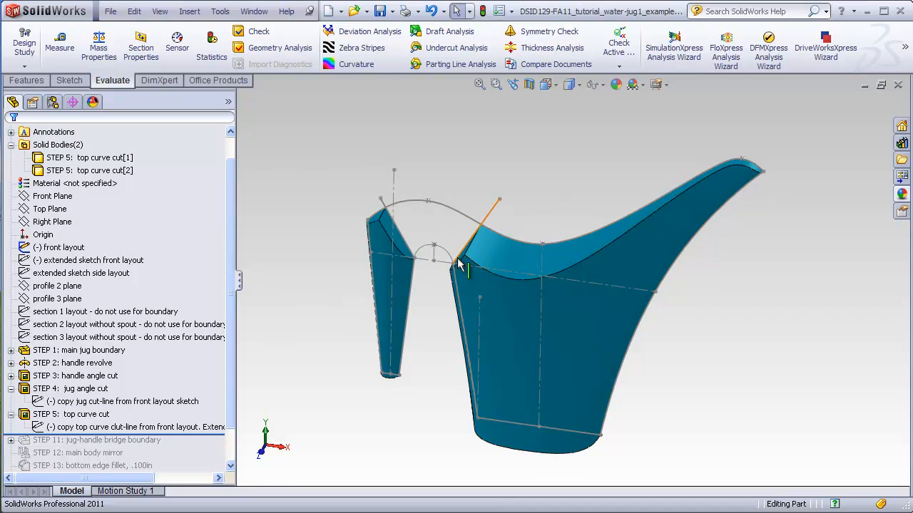
middle_click_drag(537, 187, 547, 326)
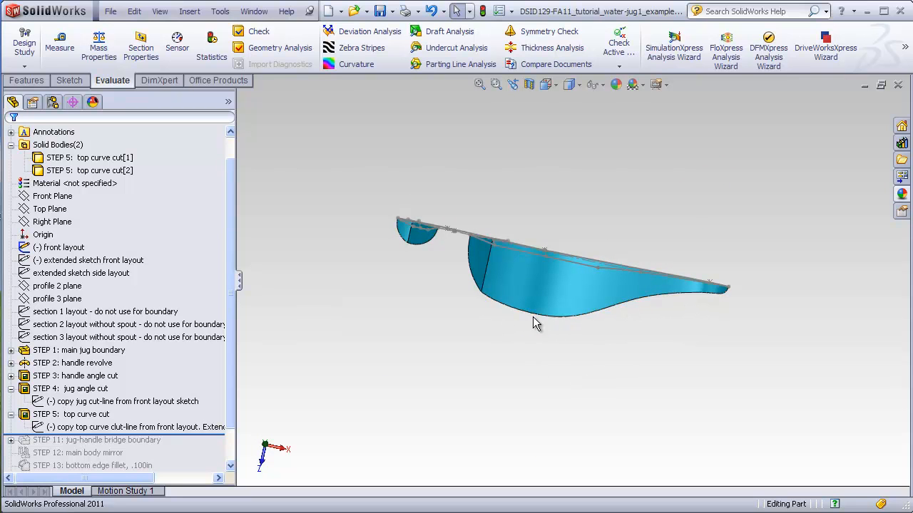
middle_click_drag(623, 356, 627, 288)
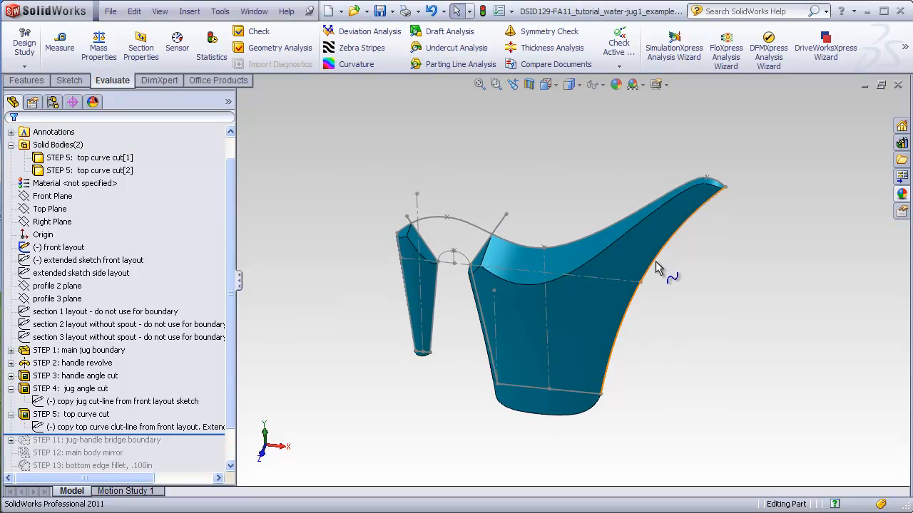
scroll(655, 261, "down", 1)
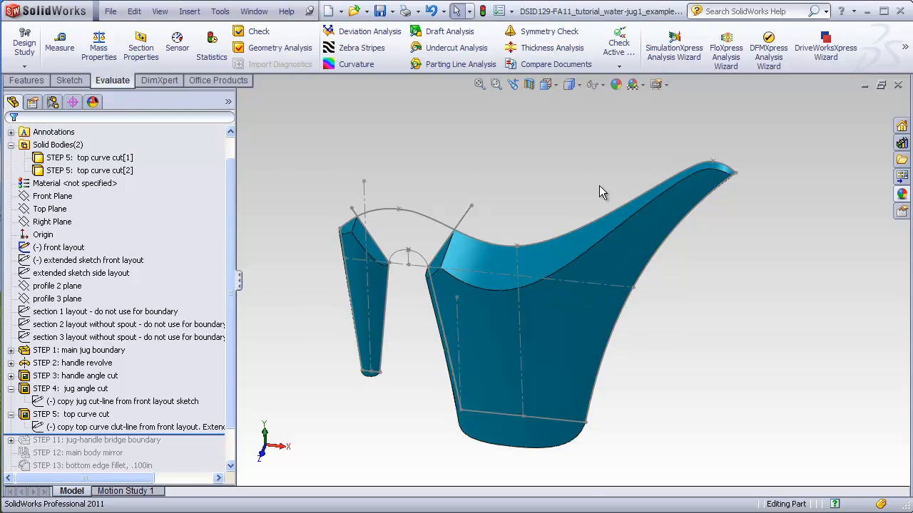
middle_click_drag(581, 173, 695, 285)
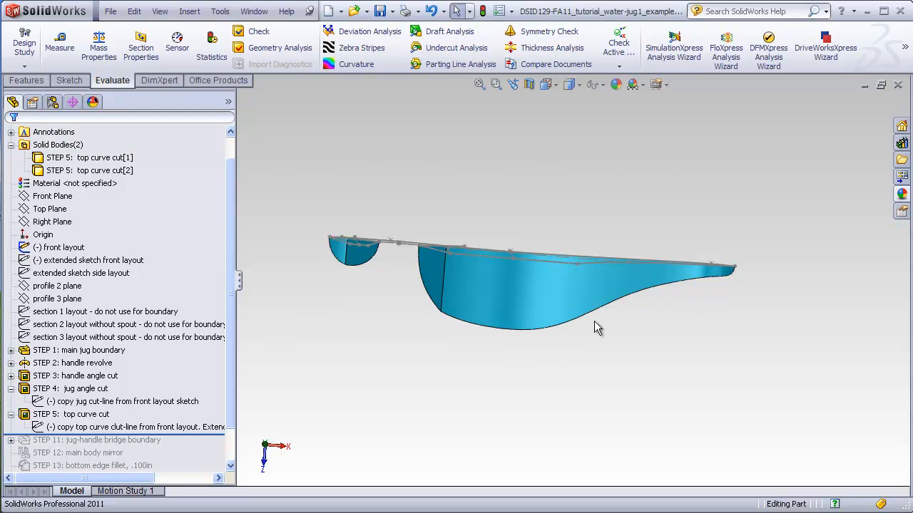
middle_click_drag(514, 356, 542, 143)
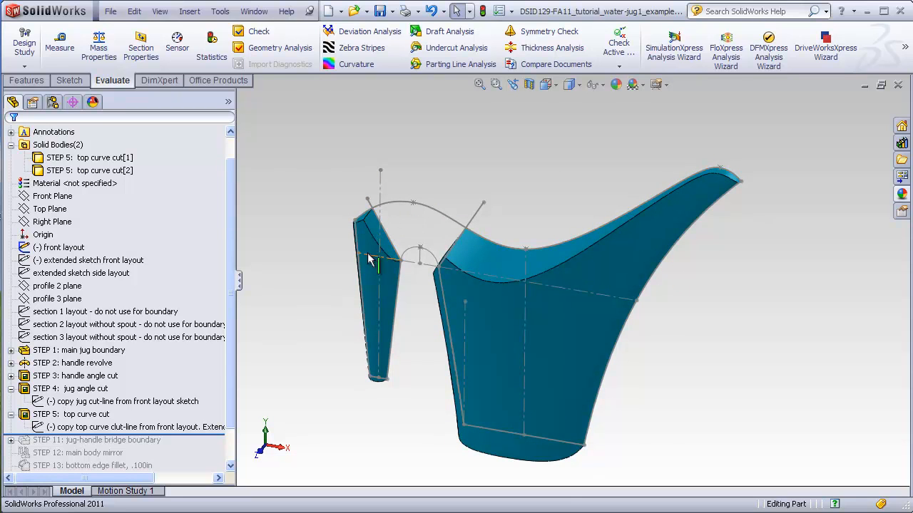
middle_click_drag(430, 171, 473, 176)
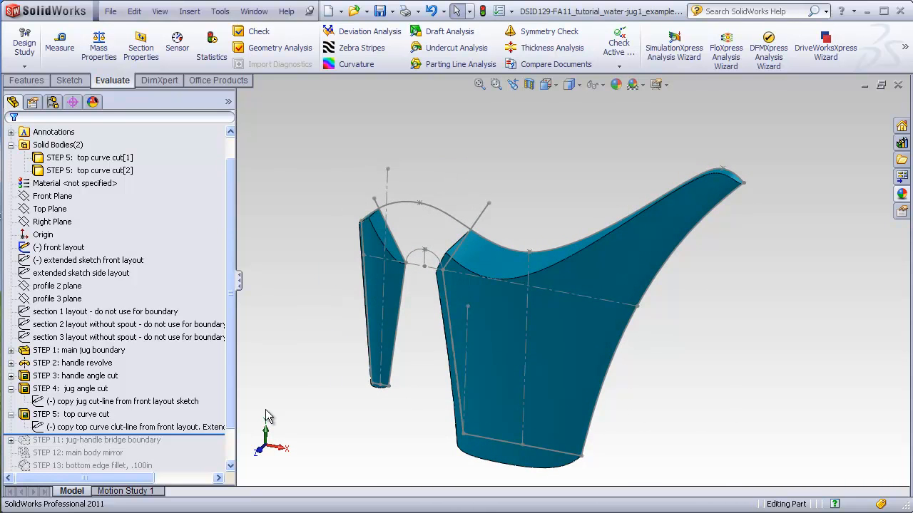
Step: Roll the history forward to include STEP 11: jug-handle bridge boundary, and hide the layout sketches
left_click_drag(215, 436, 216, 447)
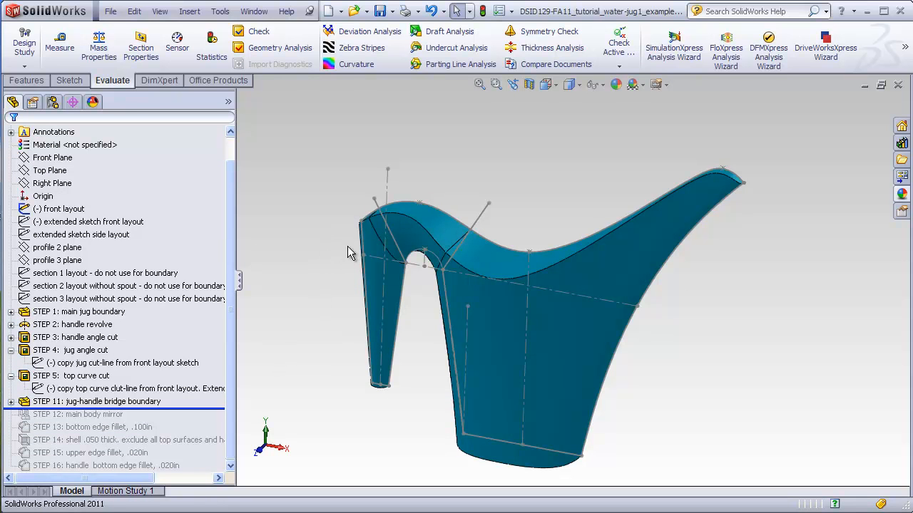
left_click(159, 12)
left_click(191, 114)
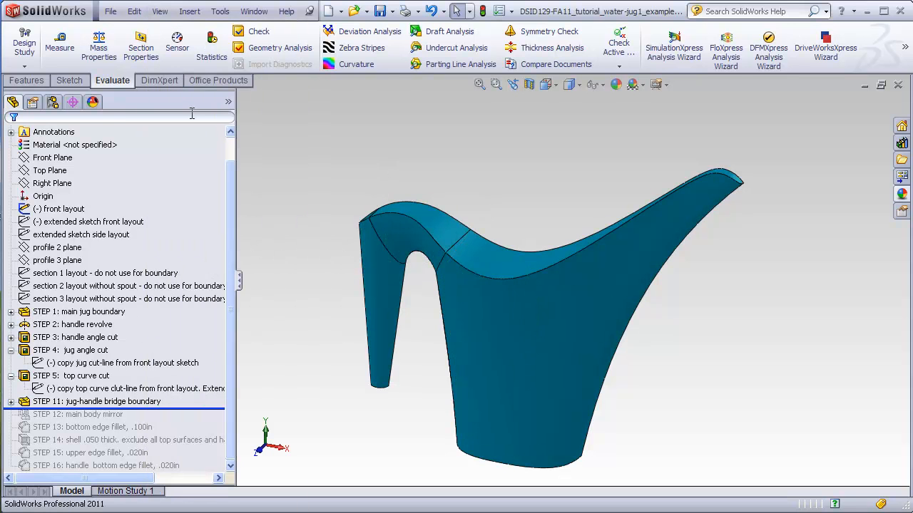
Step: Examine the jug-handle bridge up close, checking its seams with the handle and jug, its lower arc and its top face
middle_click_drag(330, 328, 342, 240)
scroll(387, 263, "down", 6)
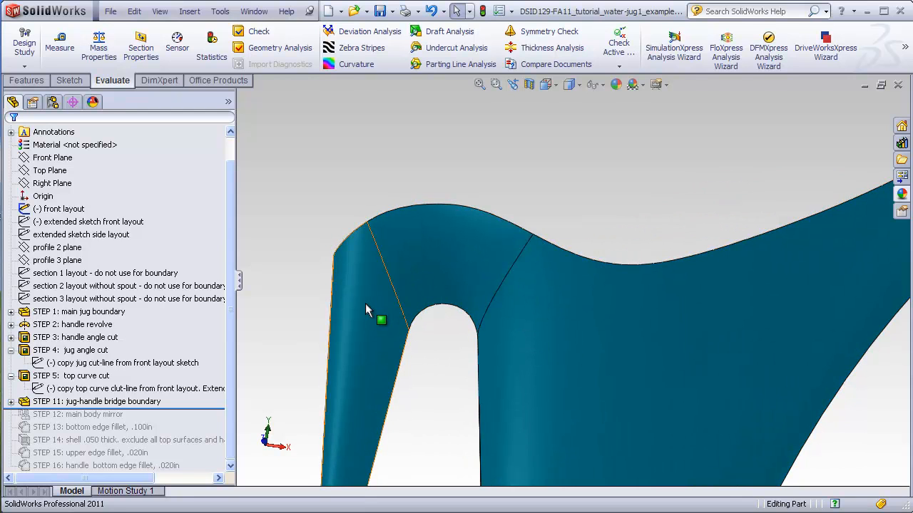
middle_click_drag(449, 357, 540, 269)
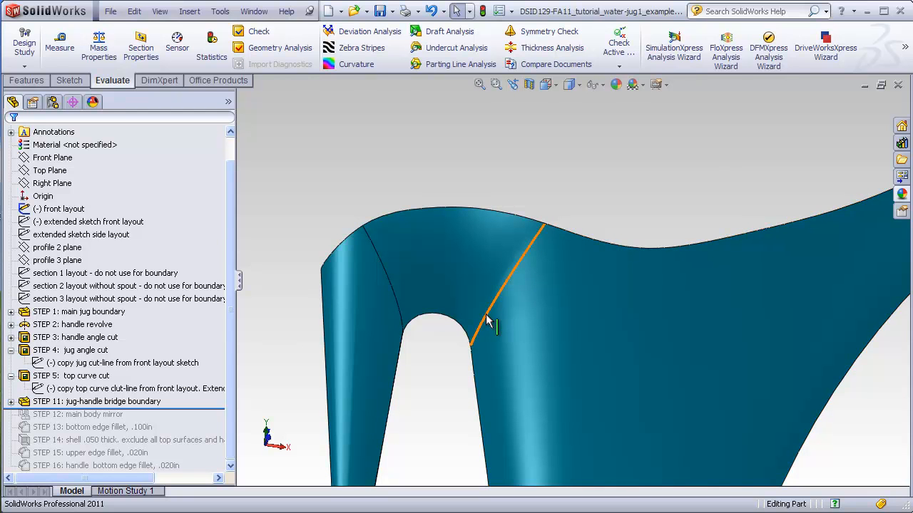
middle_click_drag(440, 352, 407, 344)
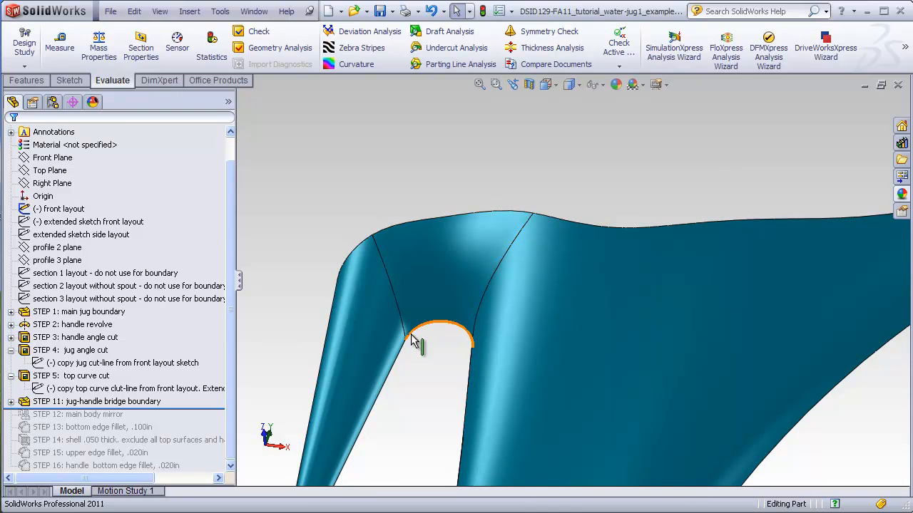
middle_click_drag(449, 175, 446, 351)
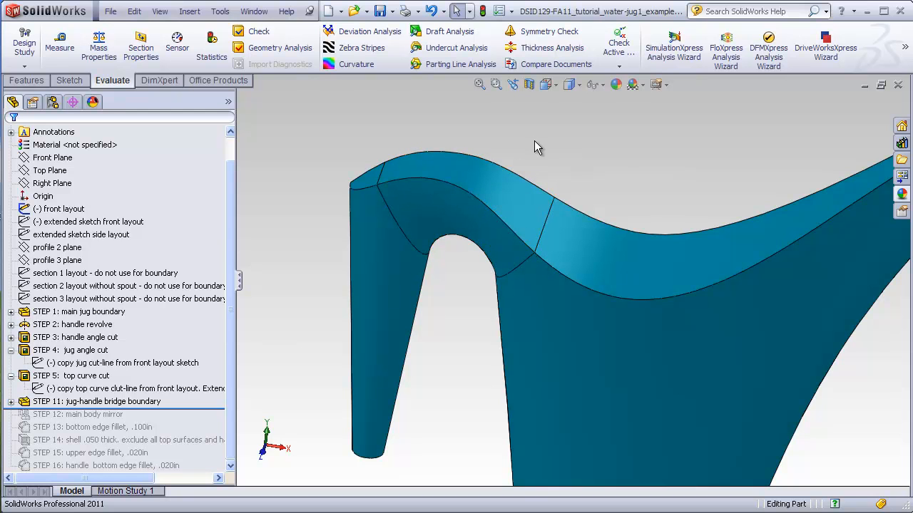
middle_click_drag(555, 135, 572, 207)
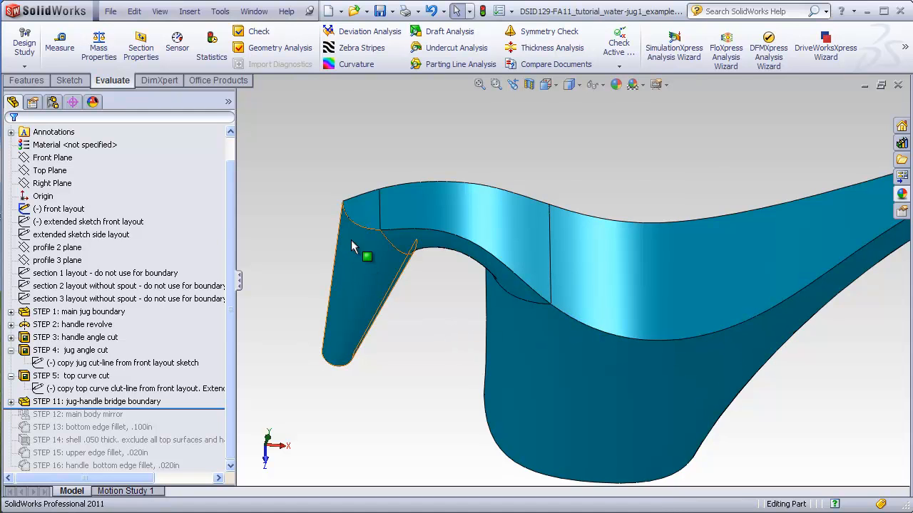
left_click(354, 221)
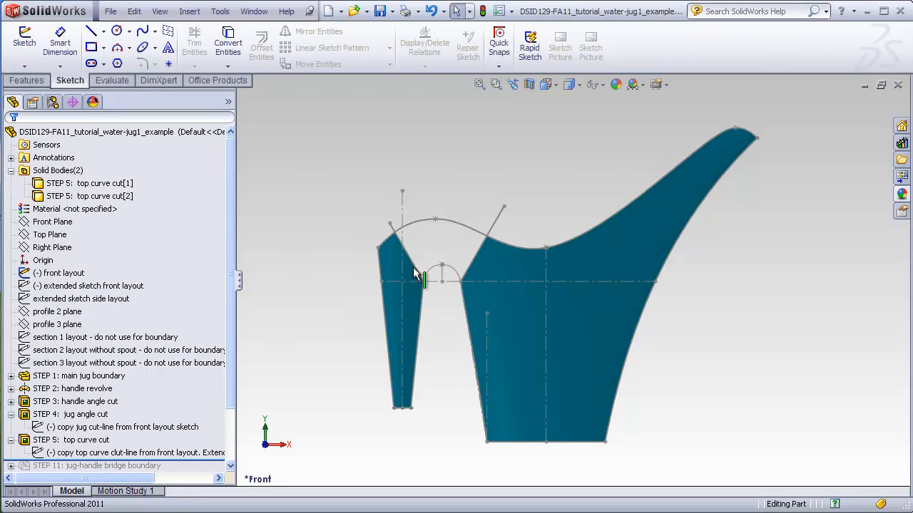
Step: Create a Front Plane sketch containing the front layout's small arc between handle and jug, using Convert Entities, and close it
left_click(57, 224)
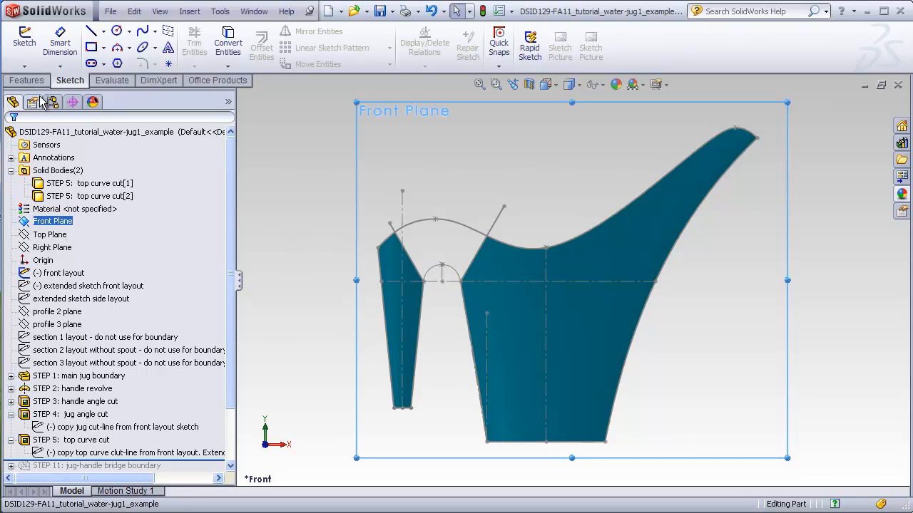
left_click(25, 37)
left_click(451, 271)
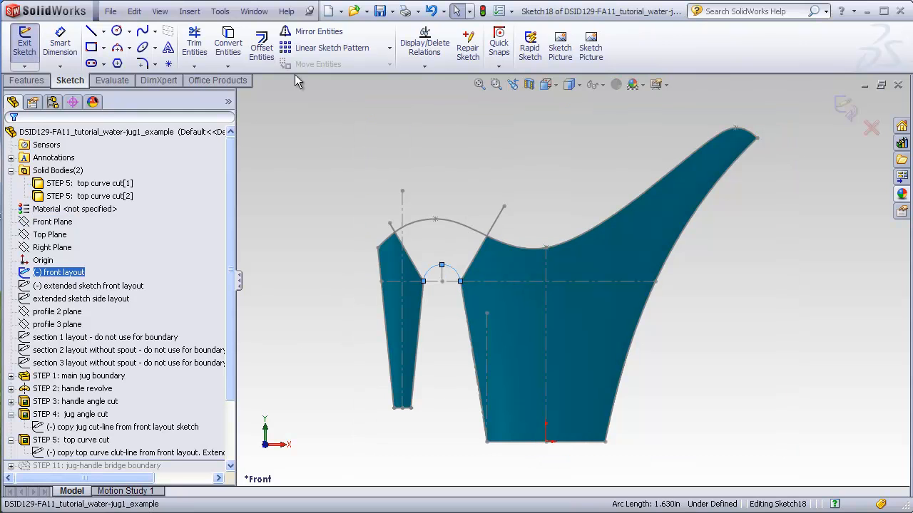
left_click(229, 43)
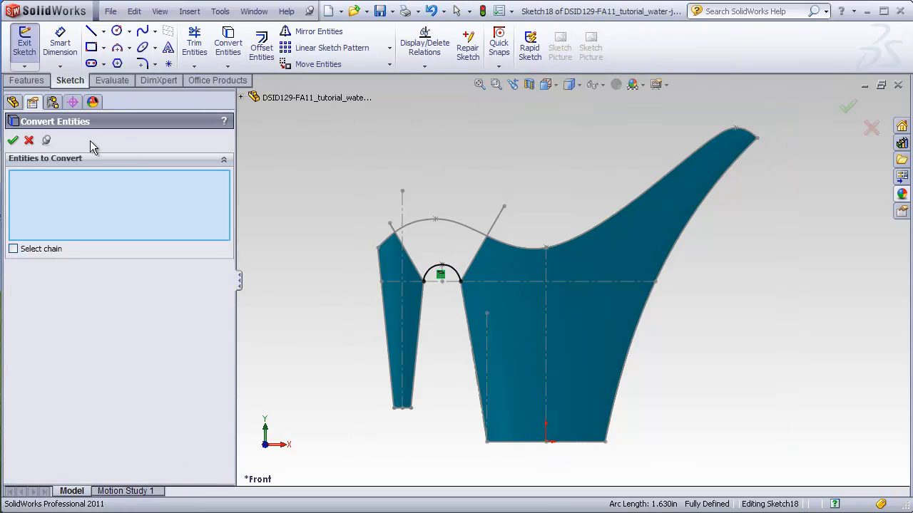
left_click(14, 140)
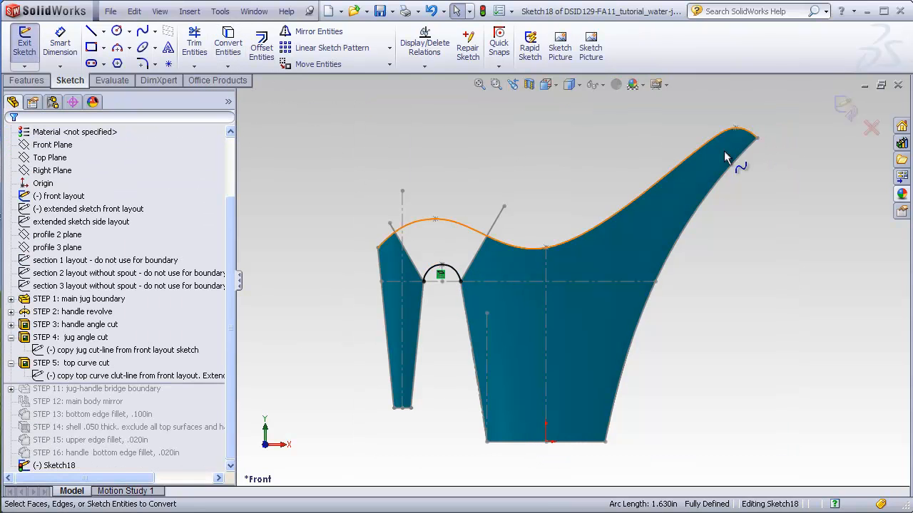
left_click(850, 105)
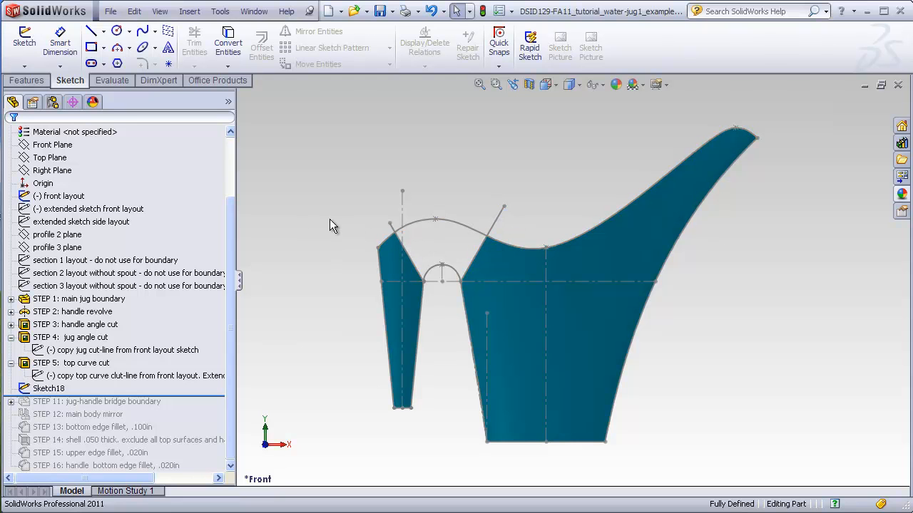
Step: Start a Front Plane sketch and project the front layout's full top curve into it with Convert Entities
scroll(228, 214, "up", 2)
left_click(63, 196)
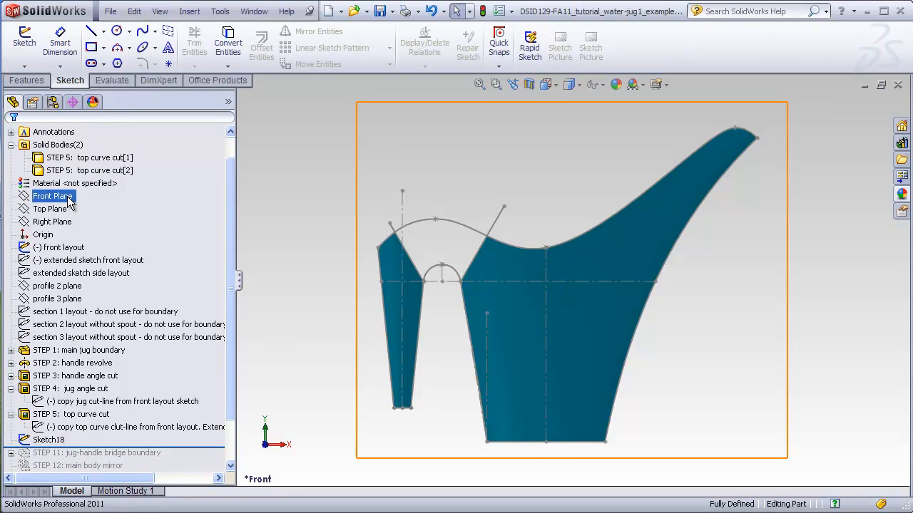
left_click(24, 41)
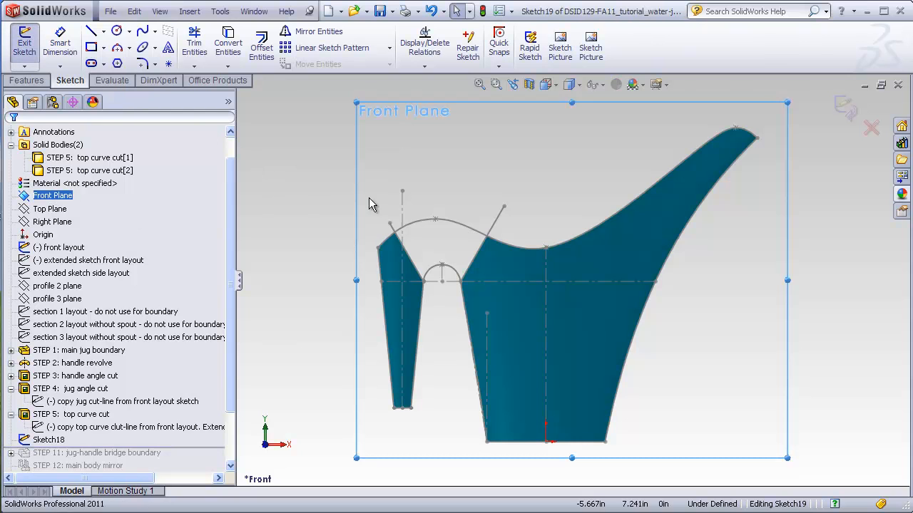
left_click(421, 225)
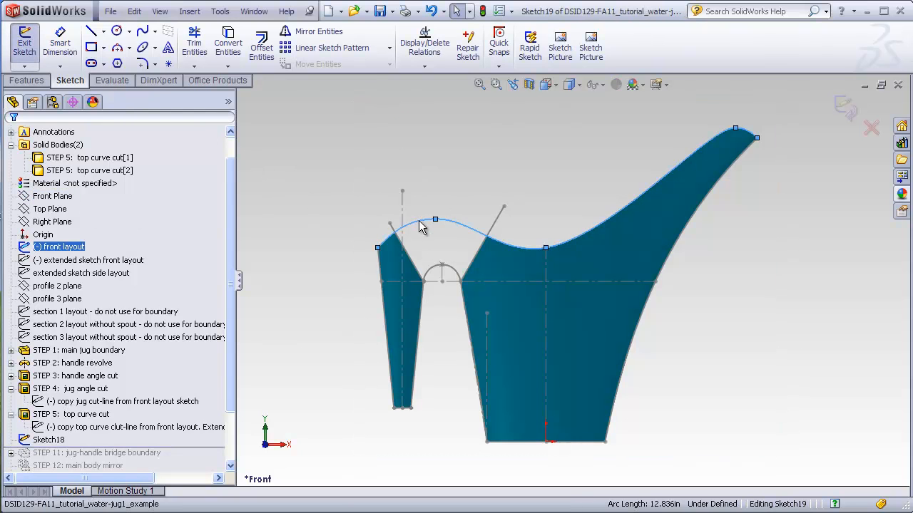
left_click(228, 44)
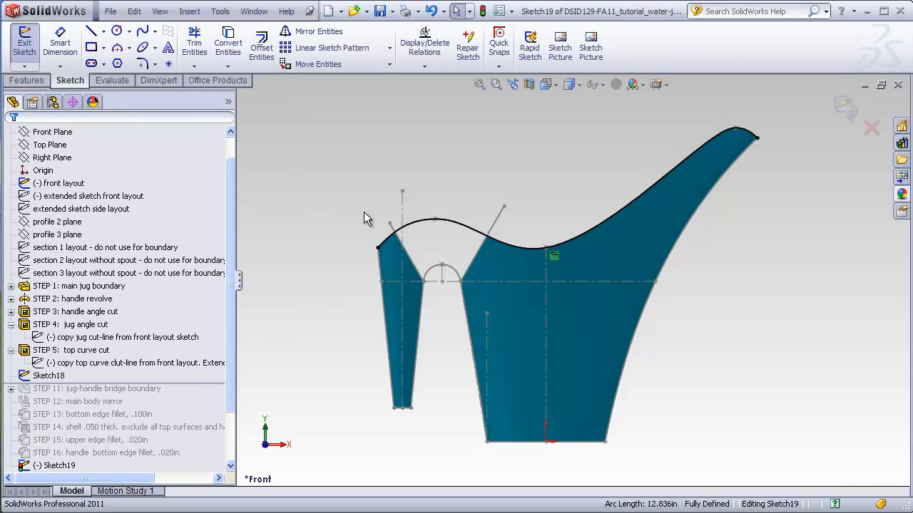
Step: Convert the layout's two angled cut lines into the sketch, and trim away everything except the top curve segment between handle and jug
scroll(450, 240, "down", 3)
left_click(394, 229)
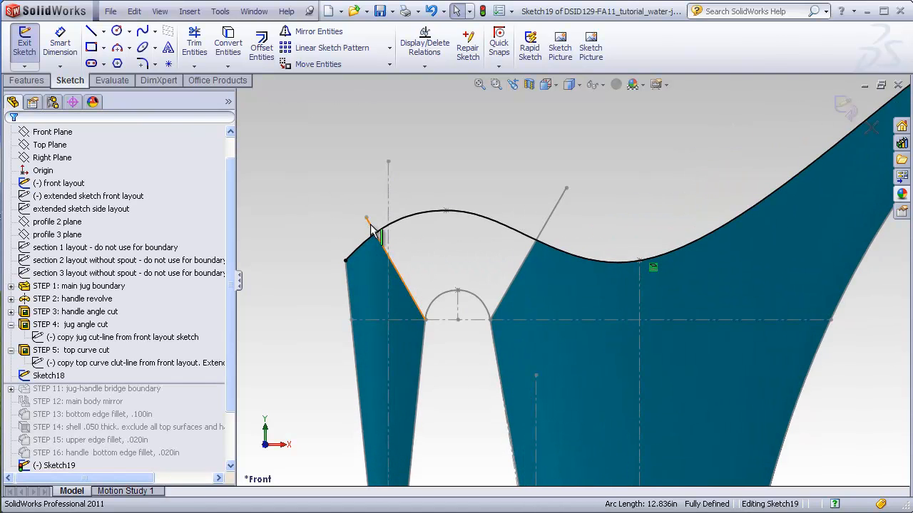
left_click(554, 228, "ctrl")
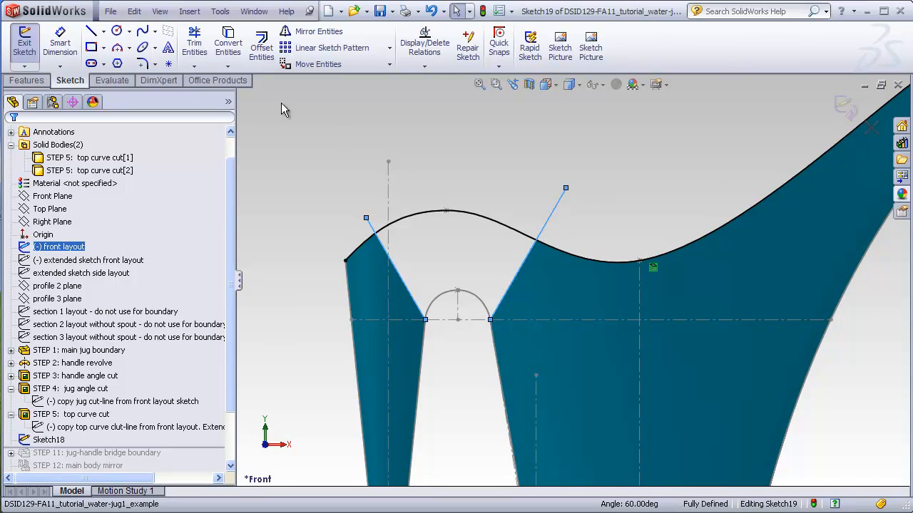
left_click(228, 42)
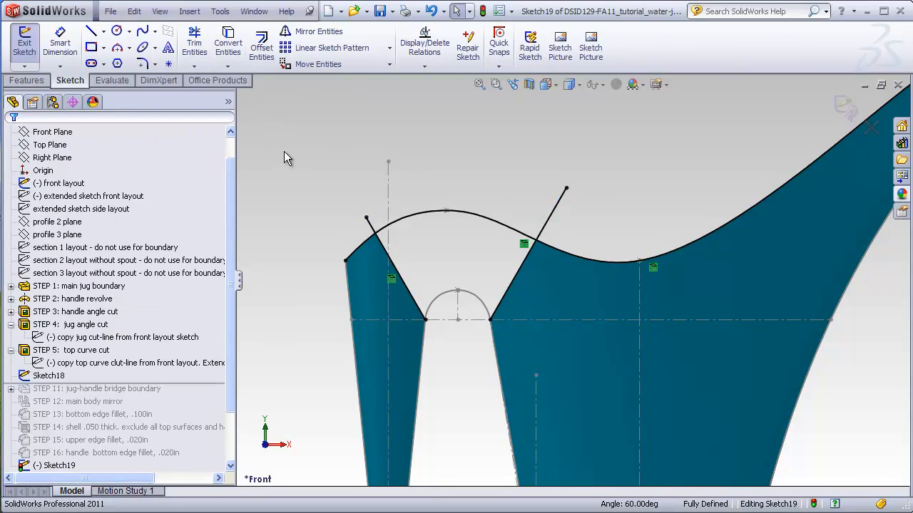
left_click(194, 44)
mouse_move(512, 191)
left_mouse_down()
mouse_move(524, 265)
mouse_move(383, 270)
mouse_move(325, 215)
left_mouse_up()
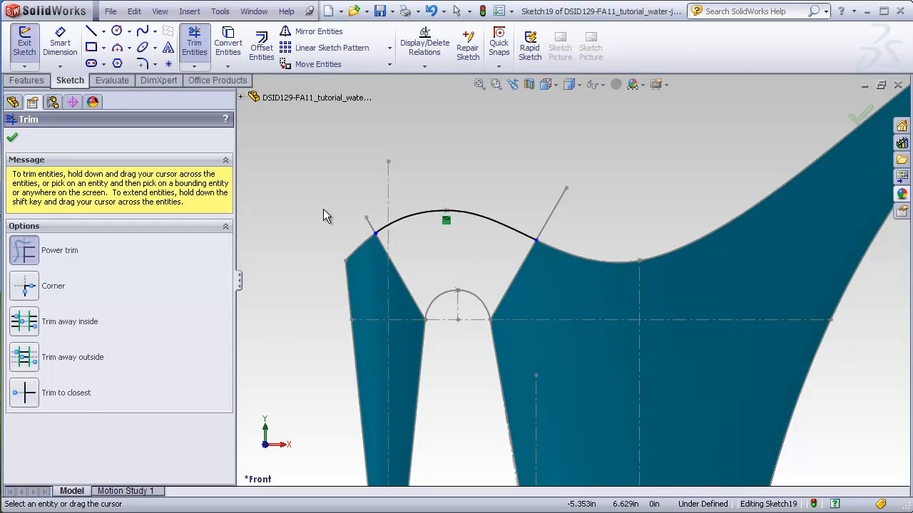
key("Escape")
Step: Make the trimmed curve's two ends coincident with the upper corners of the jug and handle cuts, and close the sketch
left_click_drag(535, 240, 517, 233)
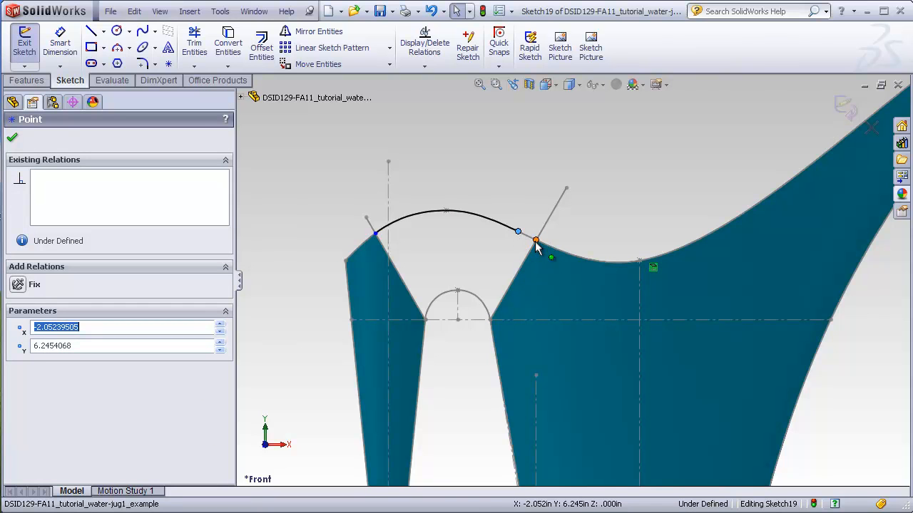
left_click(536, 241, "ctrl")
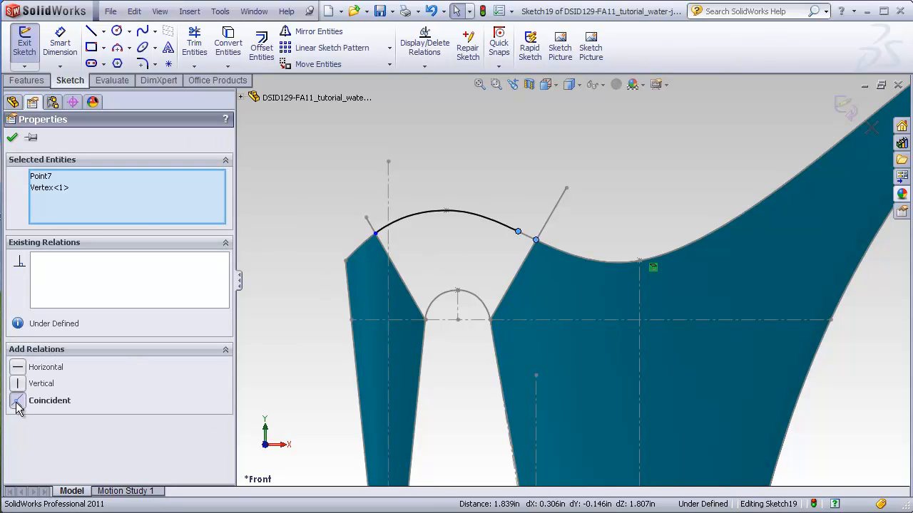
left_click(18, 401)
left_click_drag(377, 236, 402, 219)
left_click(375, 233, "ctrl")
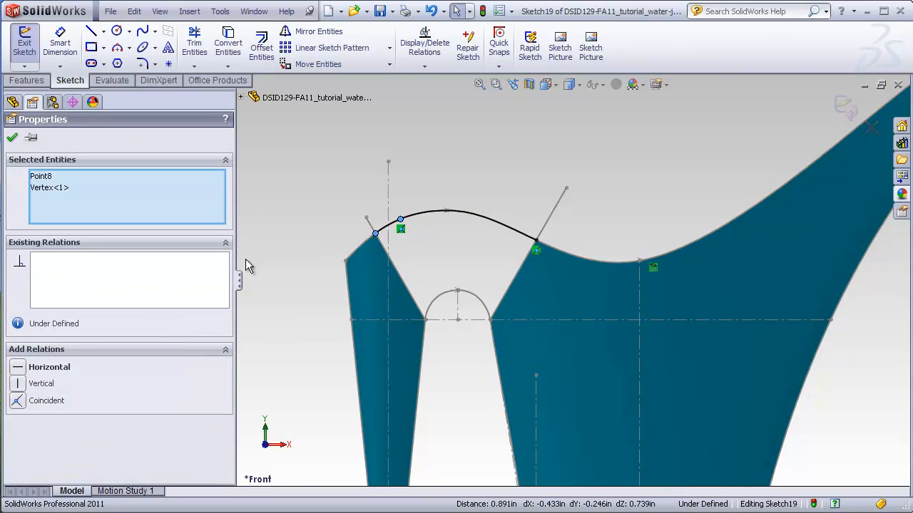
left_click(18, 401)
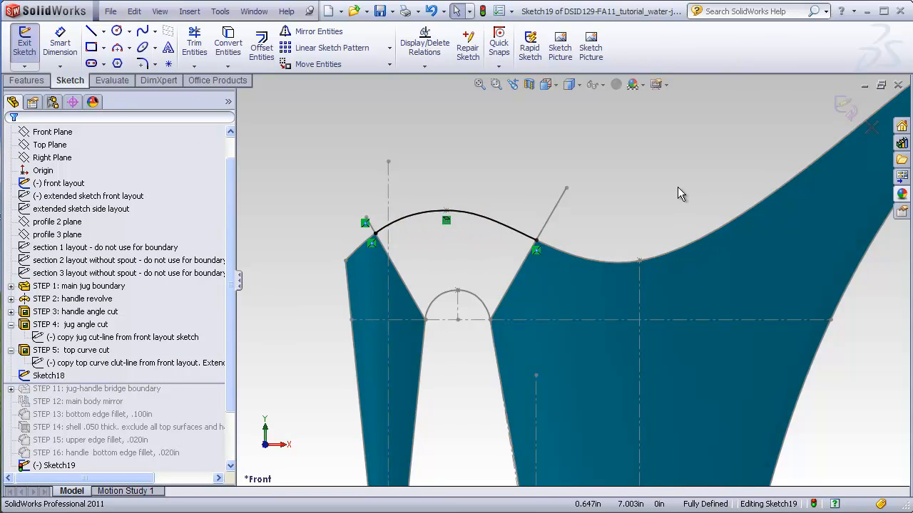
key("f")
left_click(846, 107)
Step: Examine the upper bridge curve and the cut faces' outer corners on handle and jug at oblique angles and from above
middle_click_drag(636, 155, 617, 221)
scroll(617, 221, "down", 3)
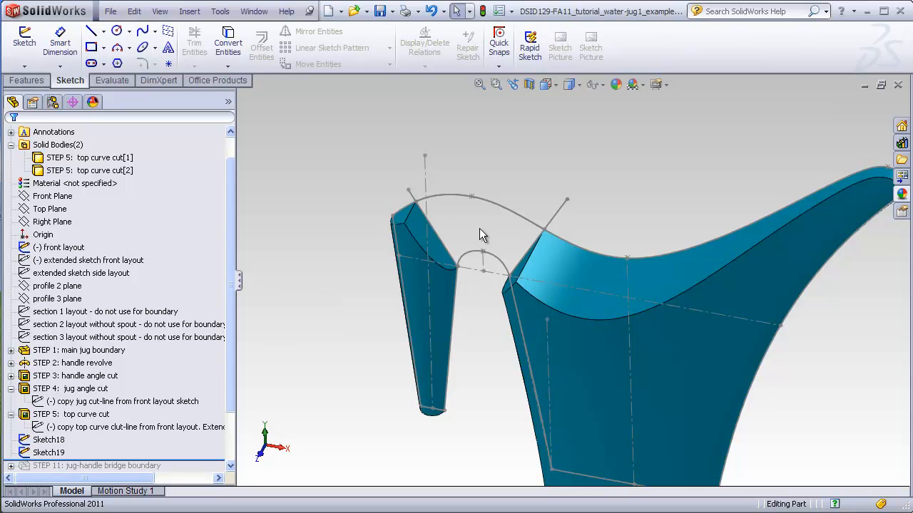
middle_click_drag(438, 239, 421, 198)
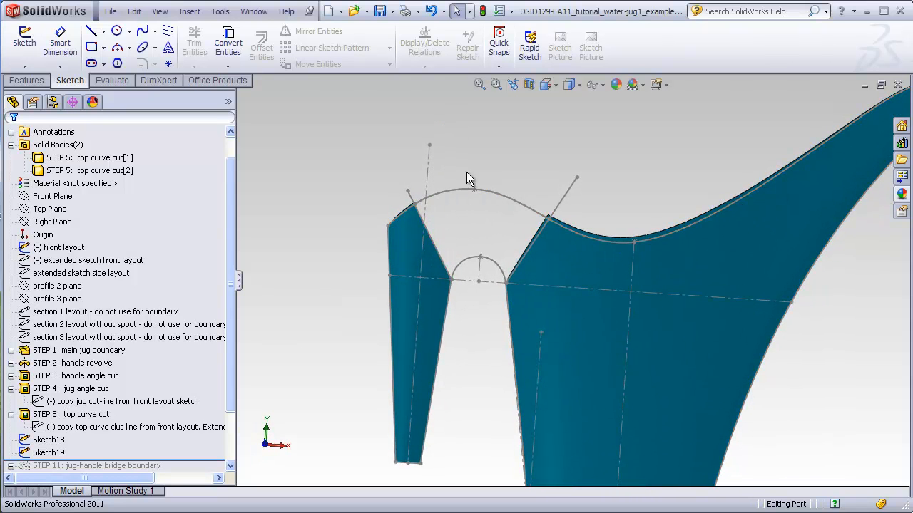
middle_click_drag(466, 149, 482, 199)
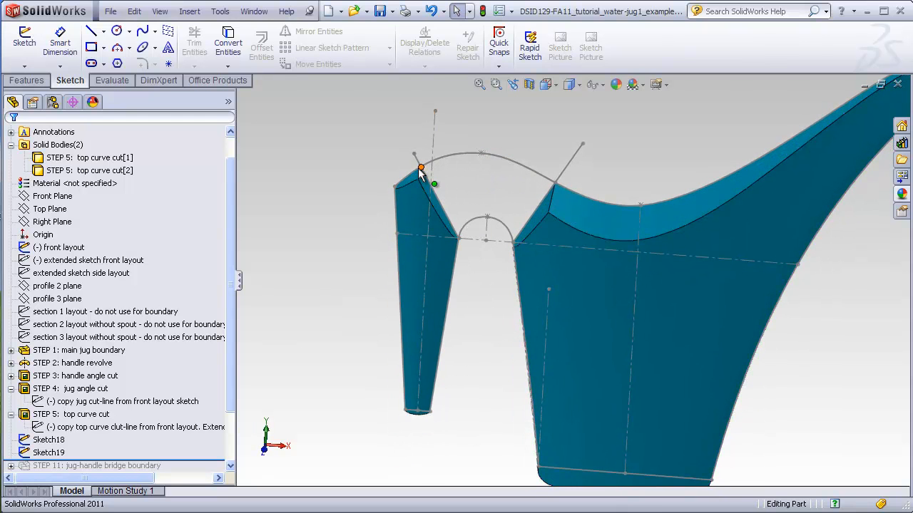
middle_click_drag(561, 157, 414, 246)
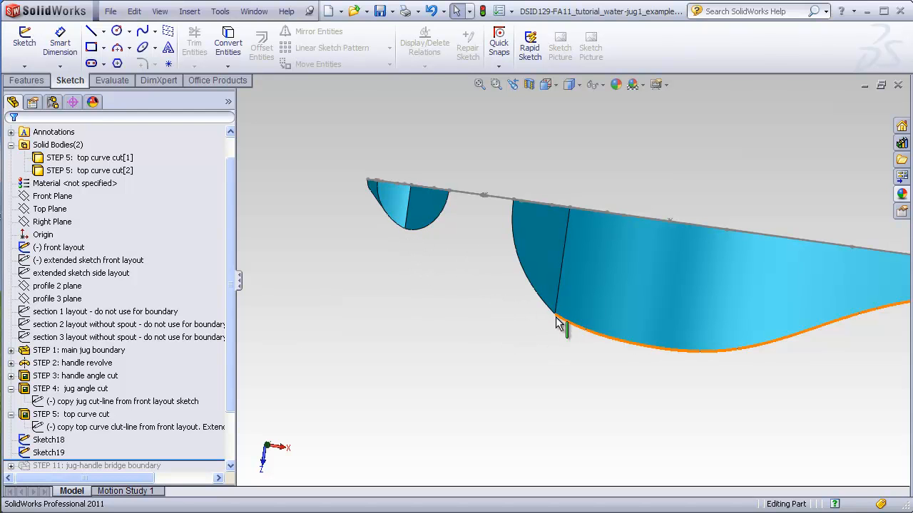
middle_click_drag(497, 313, 489, 199)
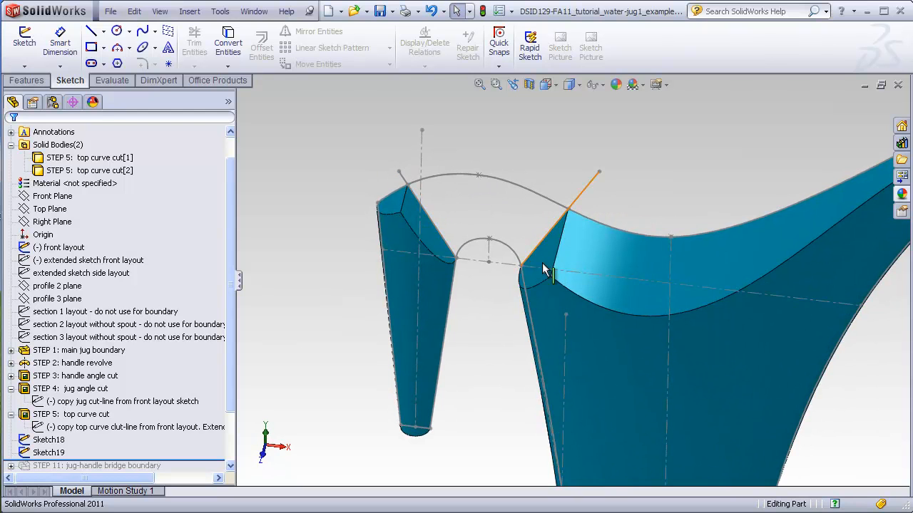
Step: Create another Front Plane sketch containing the full, untrimmed top curve, using Convert Entities, and close it
key("ctrl+1")
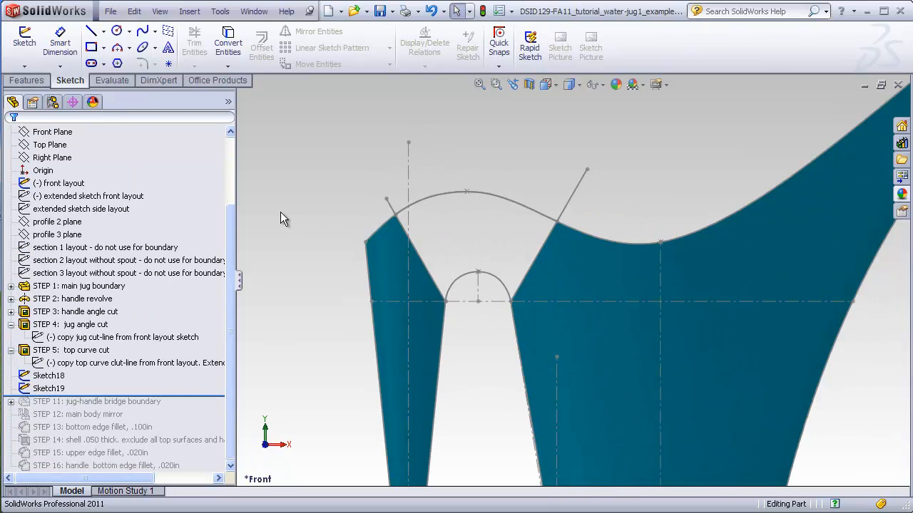
left_click_drag(228, 221, 226, 158)
left_click(53, 221)
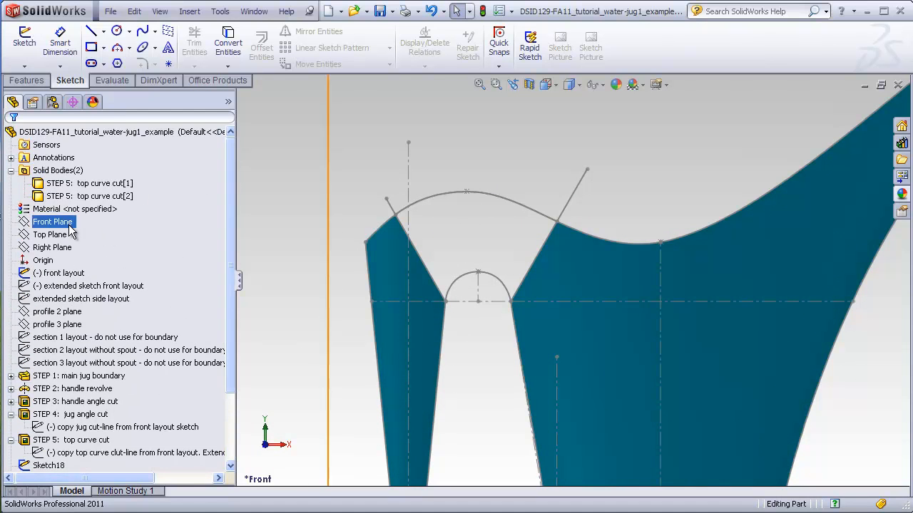
left_click(24, 45)
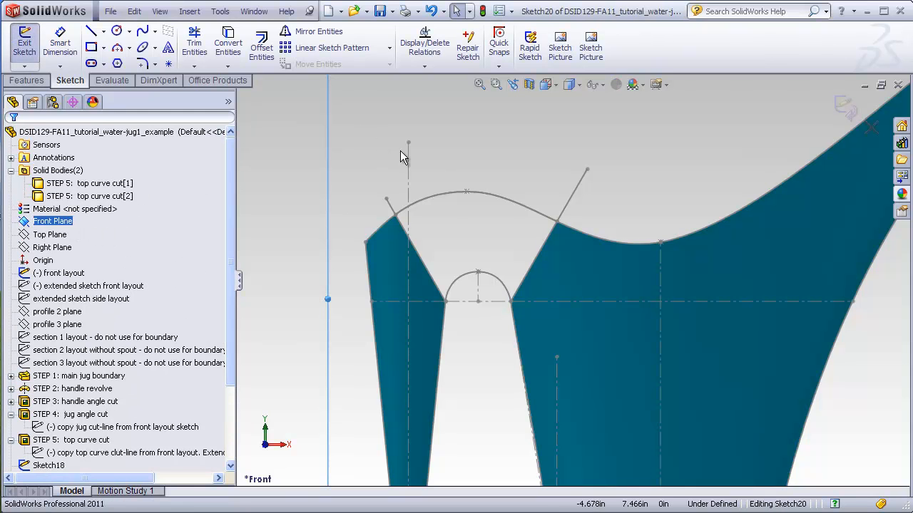
left_click(433, 197)
left_click(228, 46)
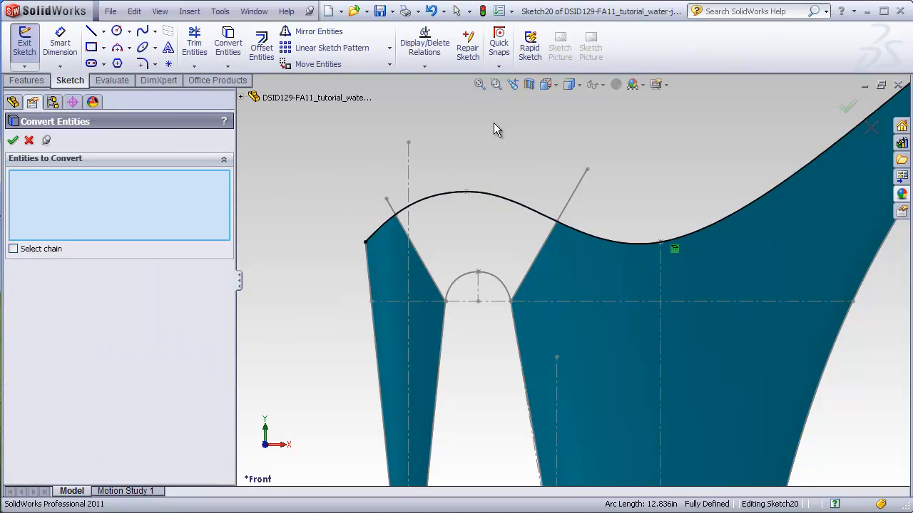
left_click(13, 140)
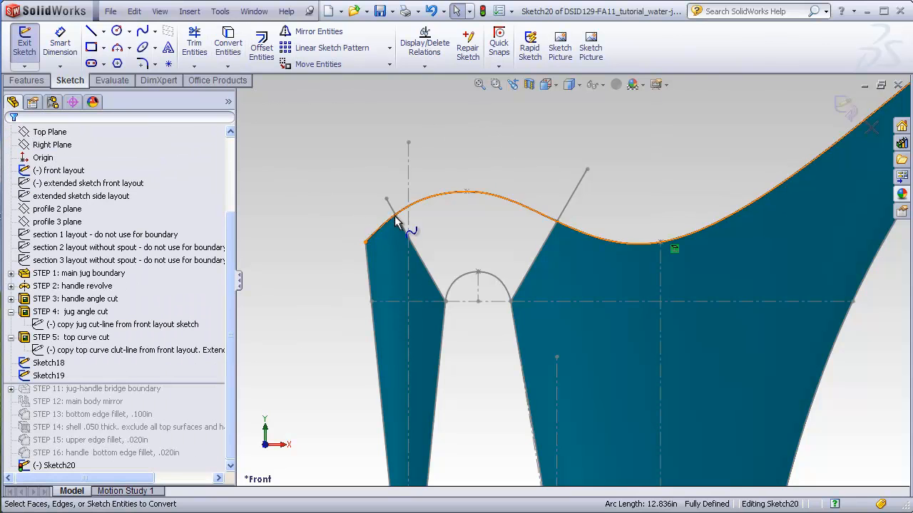
left_click(845, 107)
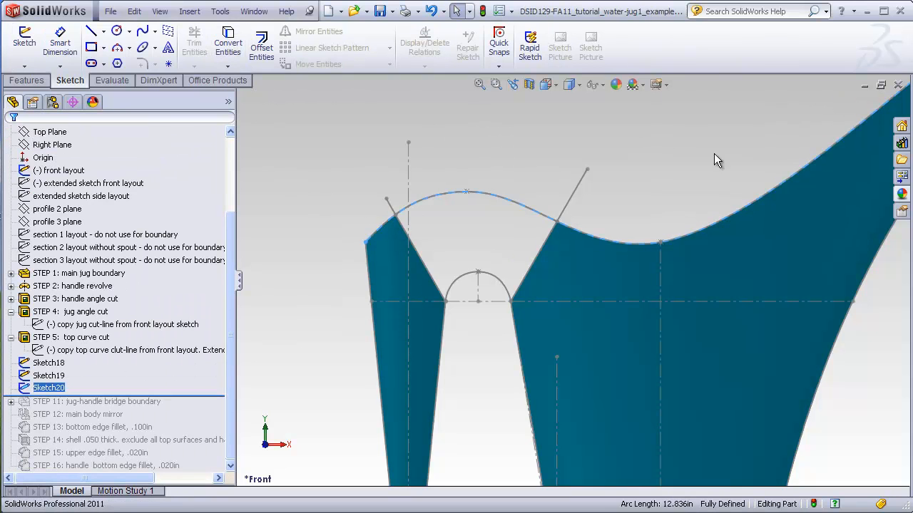
Step: Hide the front layout sketch
left_click_drag(231, 216, 231, 144)
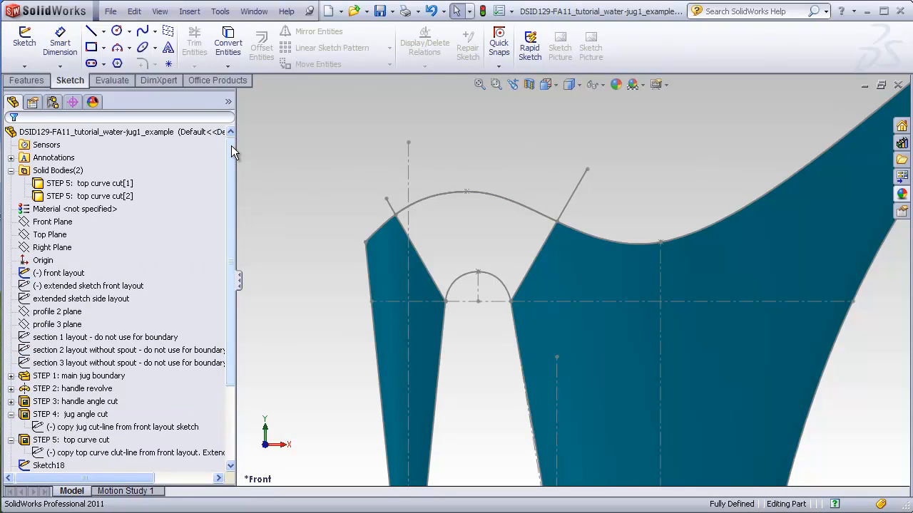
left_click(62, 274)
right_click(63, 275)
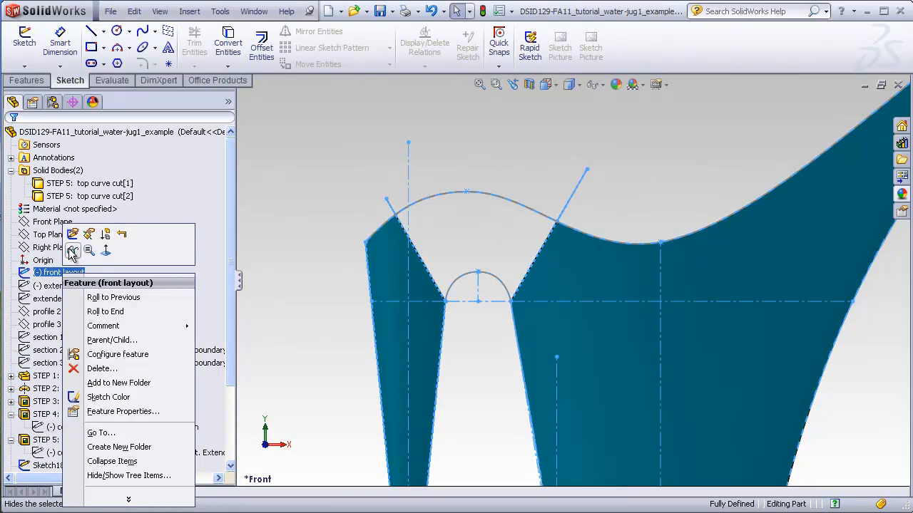
left_click(72, 251)
Step: Start a Top Plane sketch in the top view and convert the outer curved edge of the handle's top face into it
mouse_move(325, 241)
middle_mouse_down()
mouse_move(309, 239)
mouse_move(298, 323)
middle_mouse_up()
left_click(551, 87)
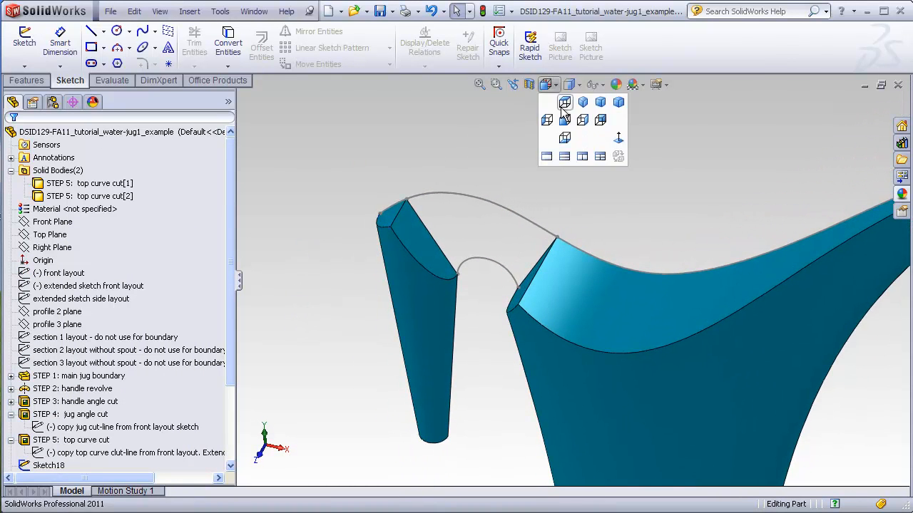
left_click(561, 105)
scroll(425, 244, "down", 3)
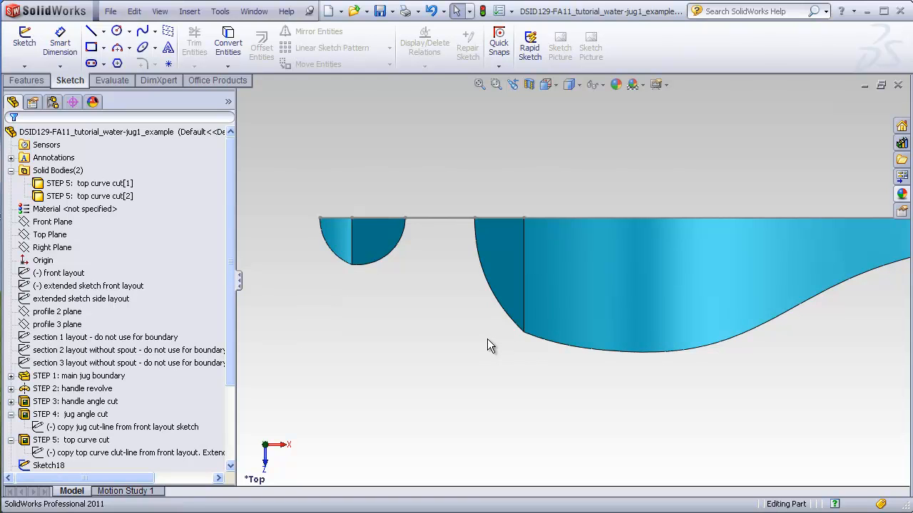
left_click(50, 235)
left_click(24, 38)
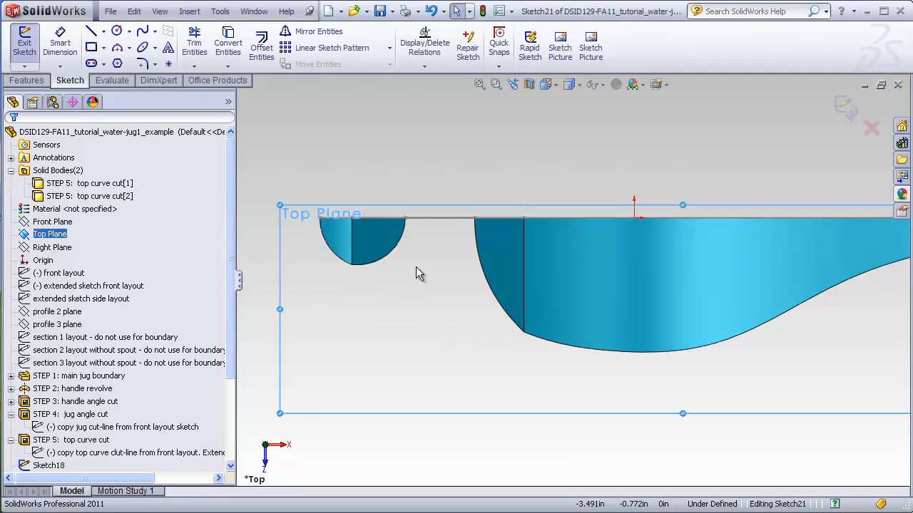
scroll(378, 267, "down", 2)
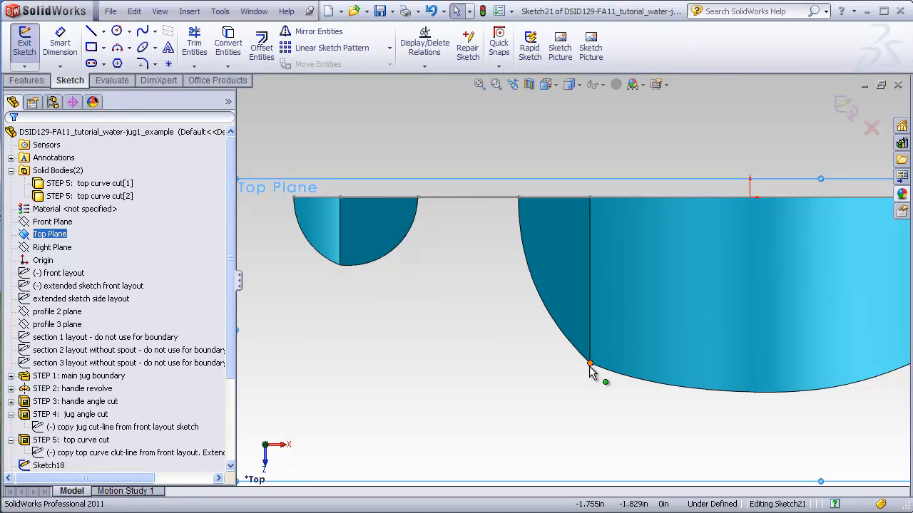
left_click(316, 258)
left_click(228, 44)
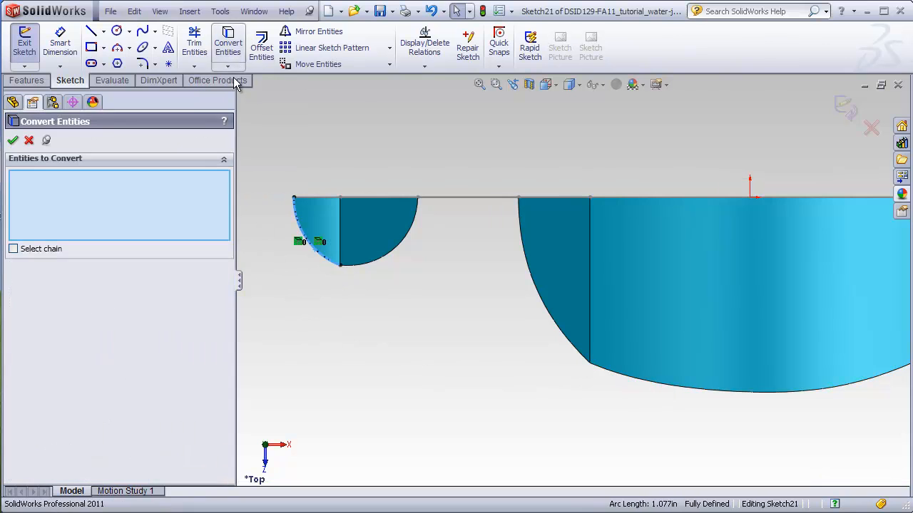
left_click(13, 140)
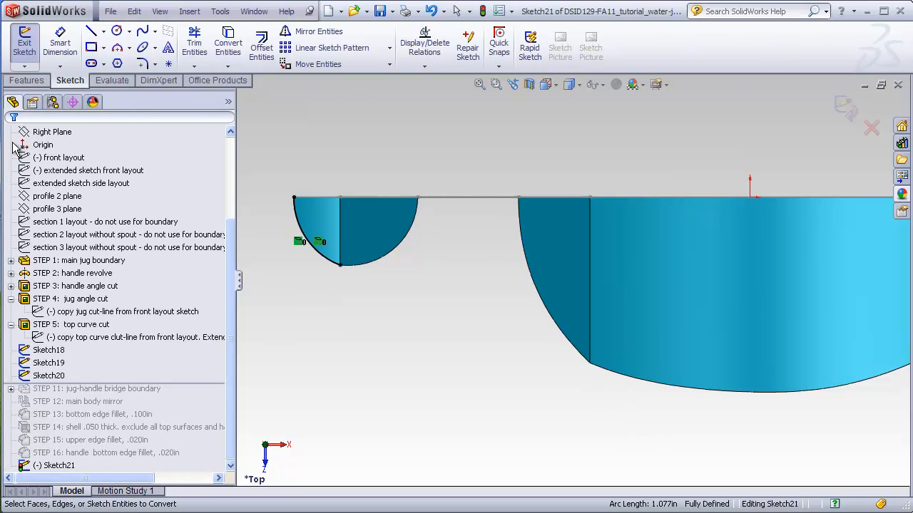
Step: Convert the outer curved edge of the jug's top face into the Top Plane sketch
left_click(228, 44)
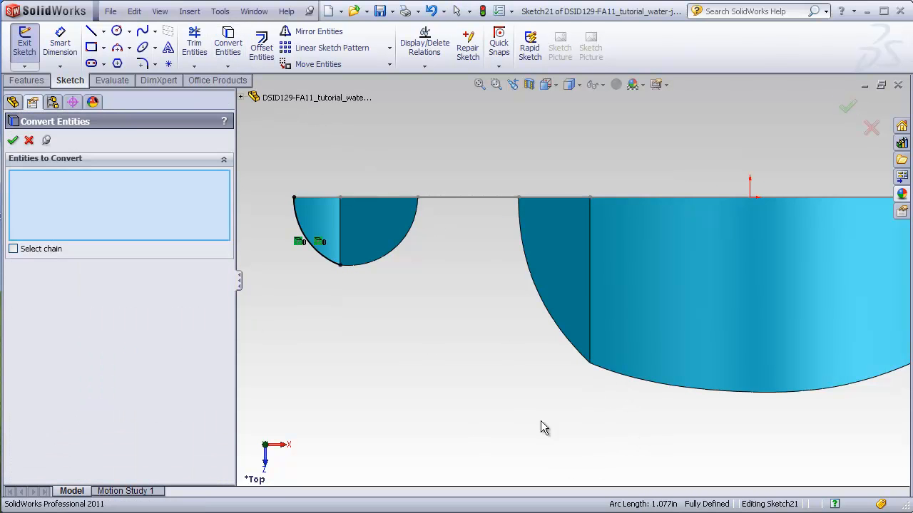
left_click(632, 386)
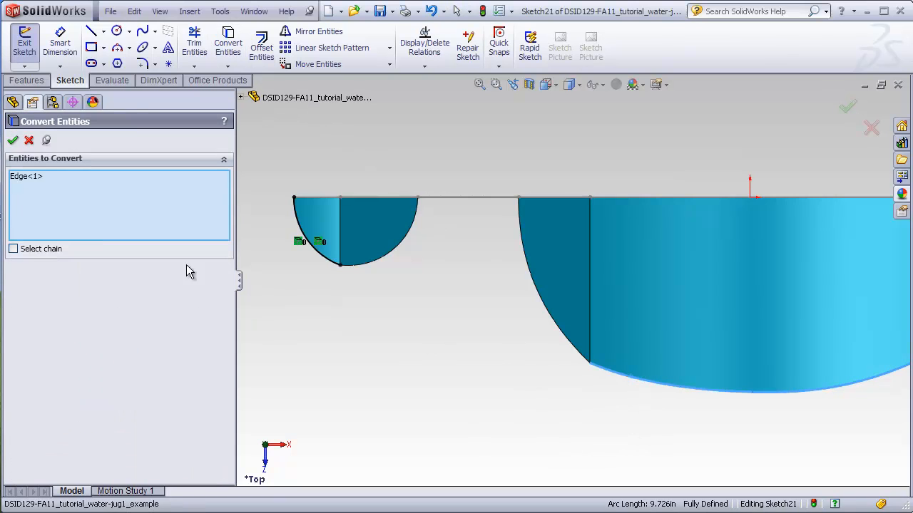
left_click(13, 140)
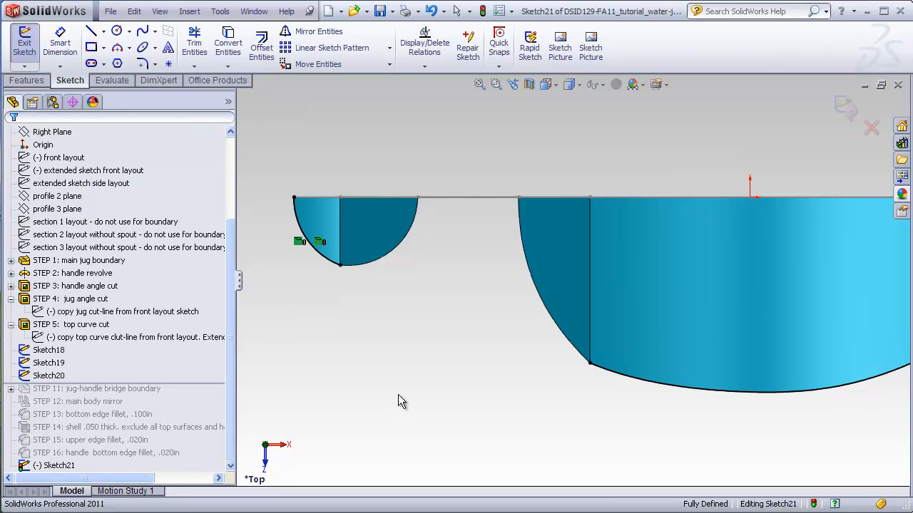
Step: Draw a two-point spline from the open end of the handle's converted curve to the near end of the jug's converted curve
left_click(143, 31)
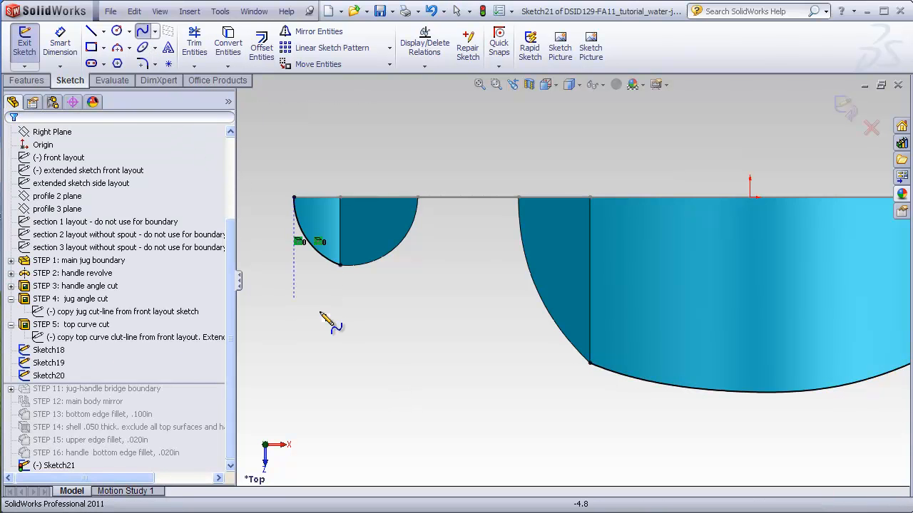
left_click(339, 264)
left_click(589, 363)
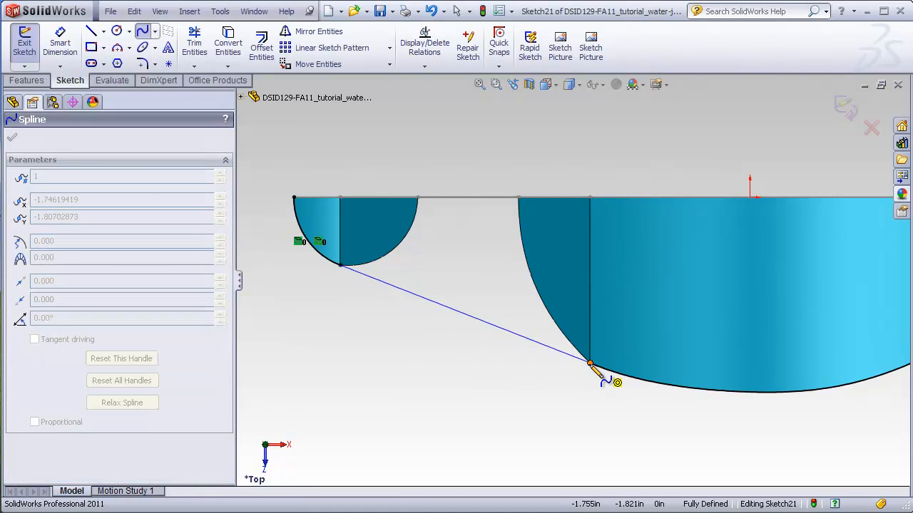
key("Escape")
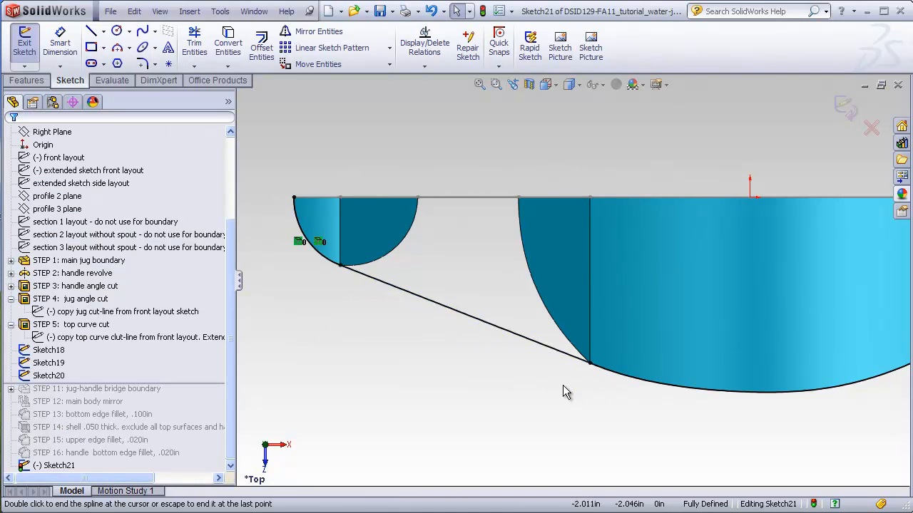
Step: Apply an Equal Curvature relation between the bridge spline and the handle's converted curve
left_click(329, 266)
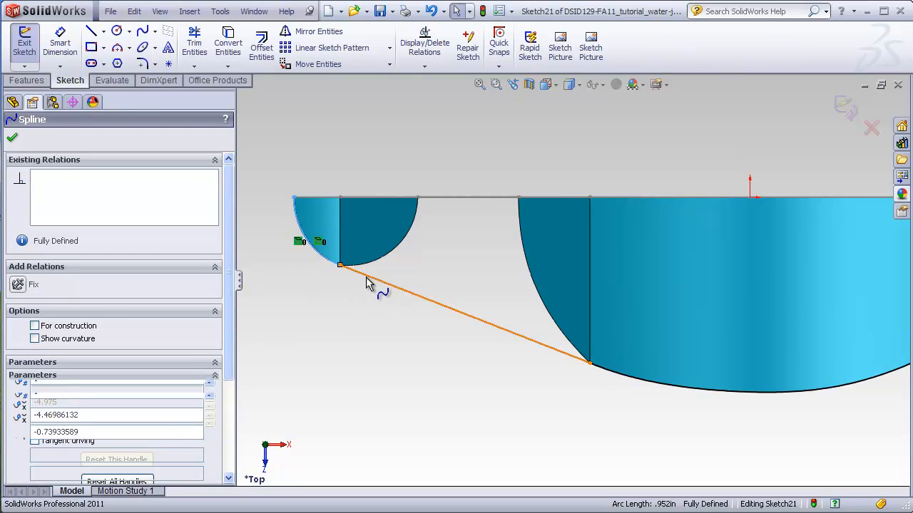
left_click(365, 276, "ctrl")
left_click(21, 385)
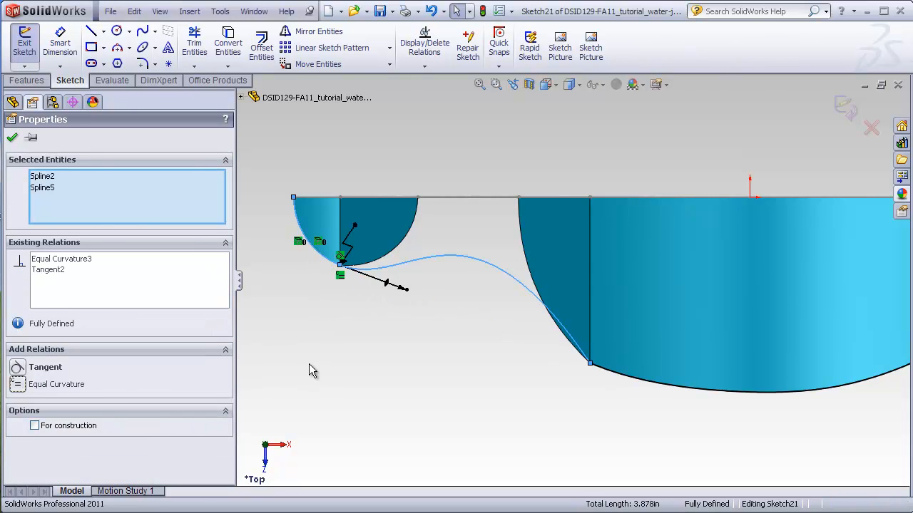
left_click(406, 397)
Step: Apply an Equal Curvature relation between the bridge spline and the jug's converted curve
left_click(609, 372)
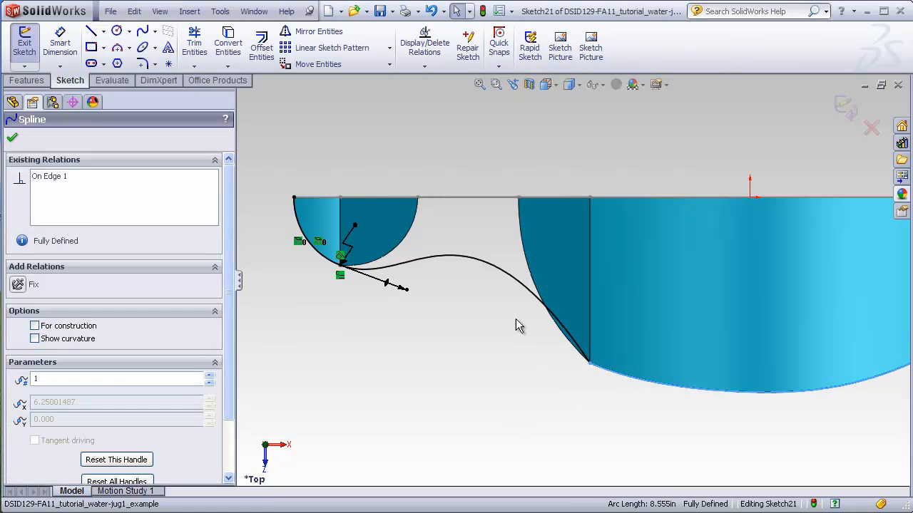
left_click(525, 297, "ctrl")
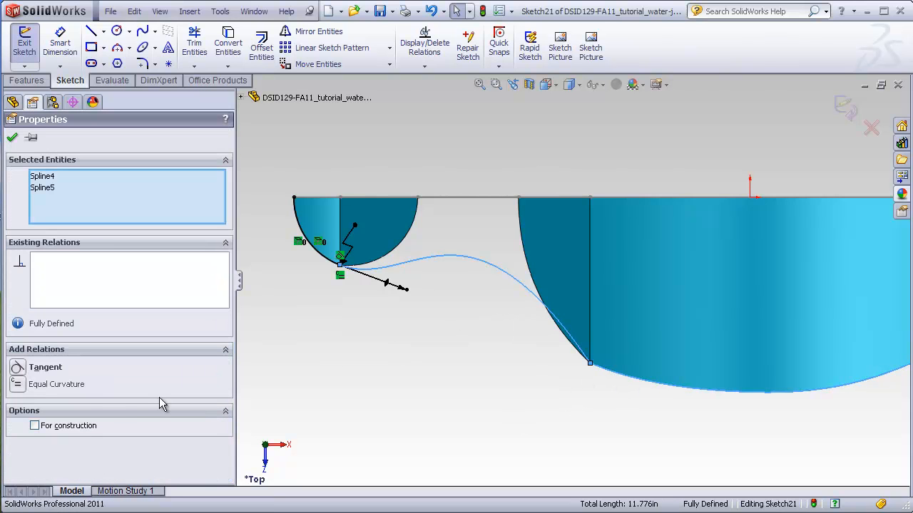
left_click(26, 383)
left_click(431, 384)
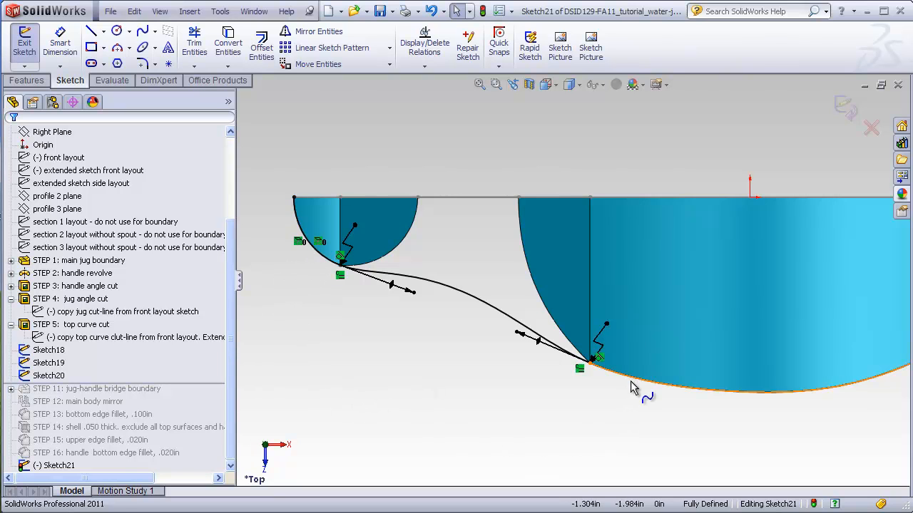
Step: Change the converted handle and jug curves to construction geometry and close the Top Plane sketch
left_click(324, 258)
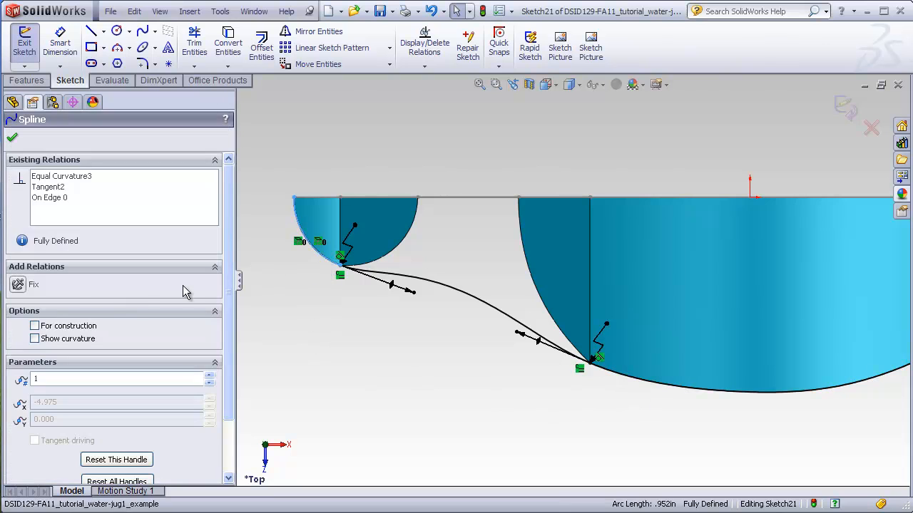
left_click(296, 331)
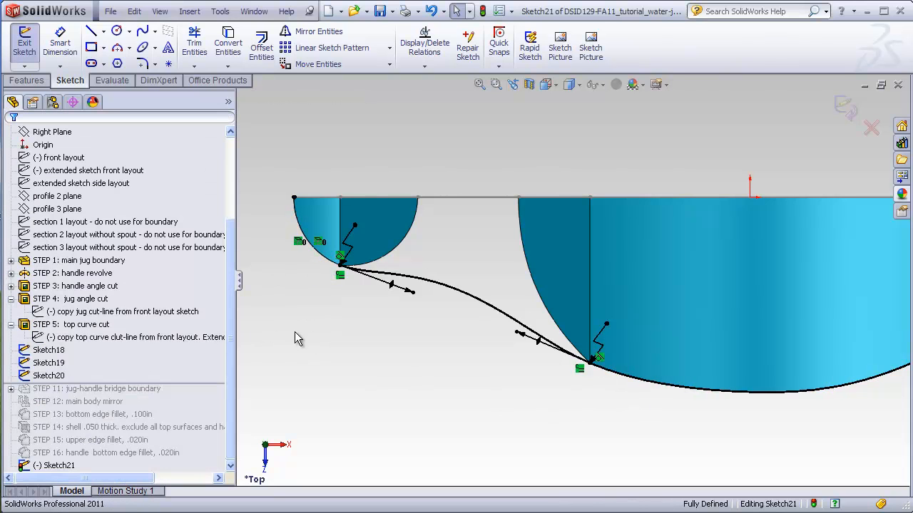
left_click(760, 391)
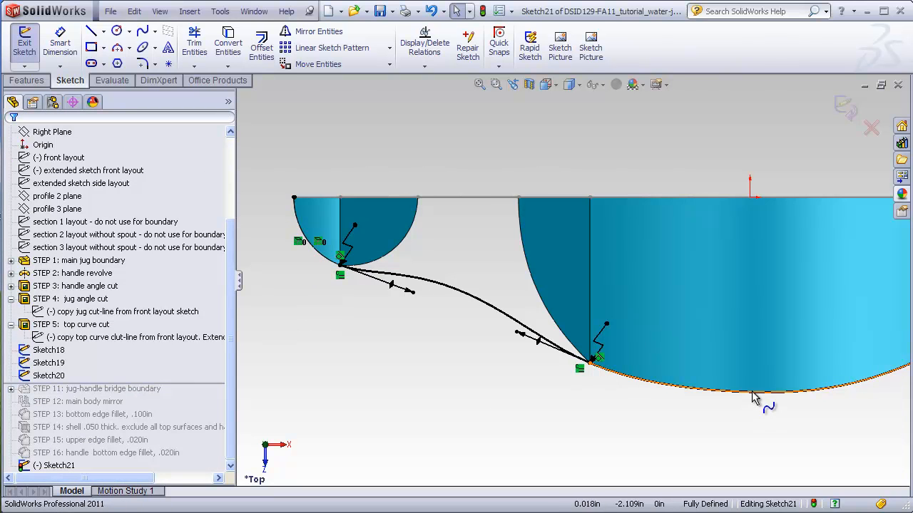
left_click(330, 372)
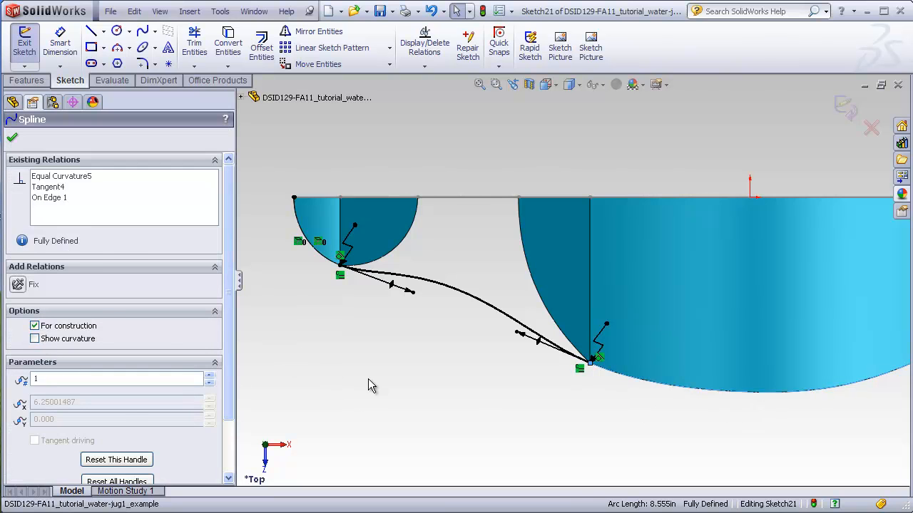
left_click(844, 107)
Step: Examine the lower bridge arc, the trimmed top curve and the full top curve in relation to the Top Plane sketch
left_click(443, 391)
middle_click_drag(444, 391, 440, 335)
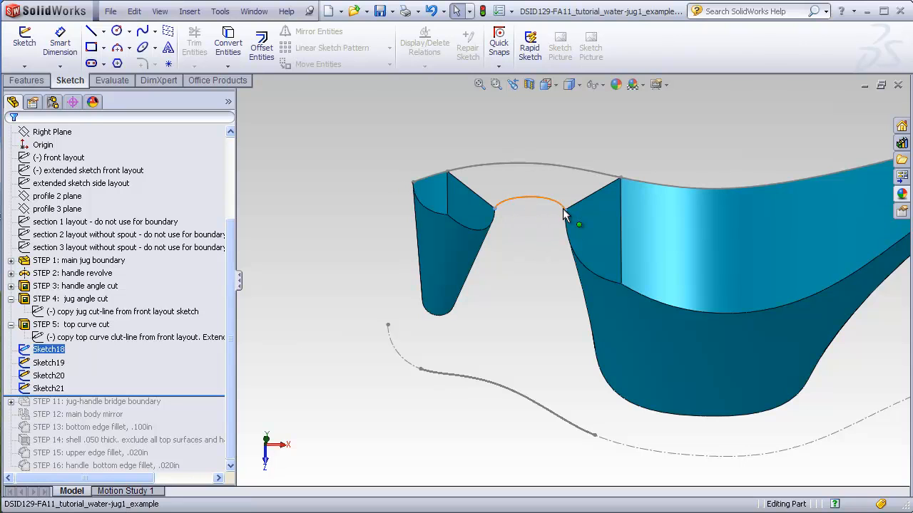
left_click(57, 363)
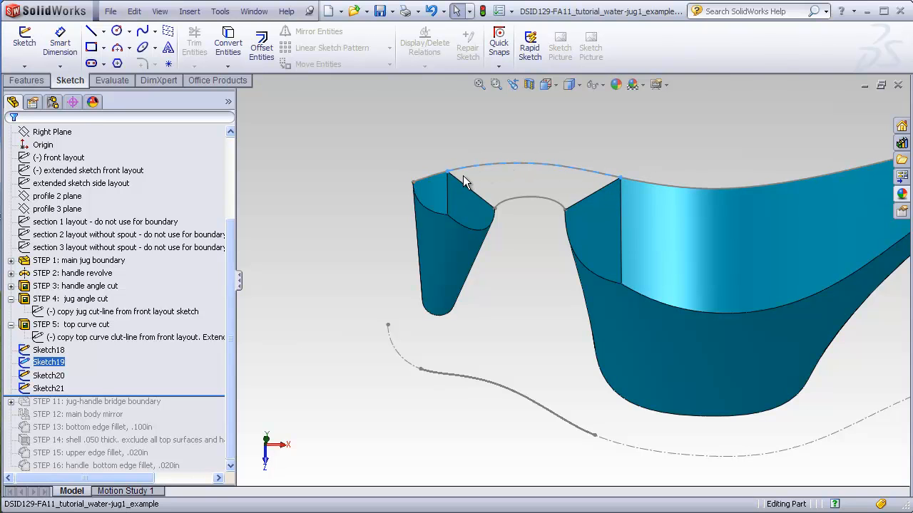
left_click(48, 375)
middle_click_drag(426, 254, 480, 283)
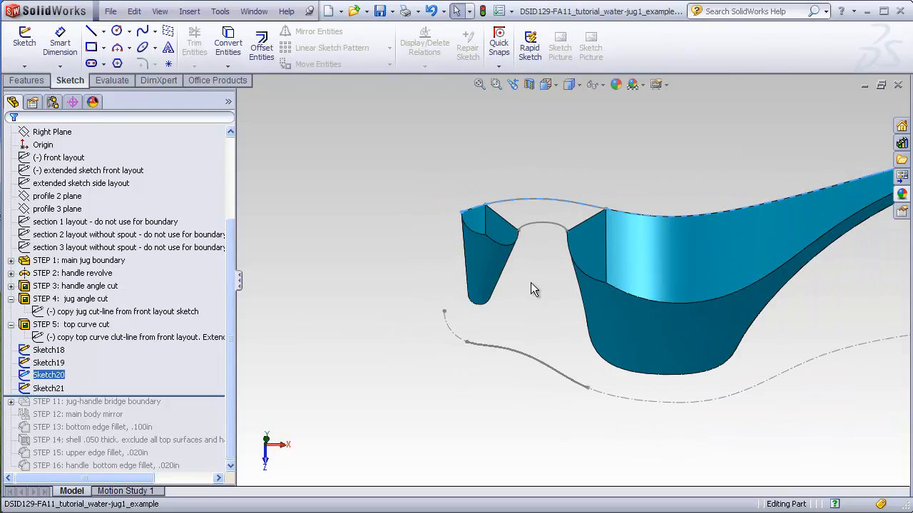
left_click(319, 328)
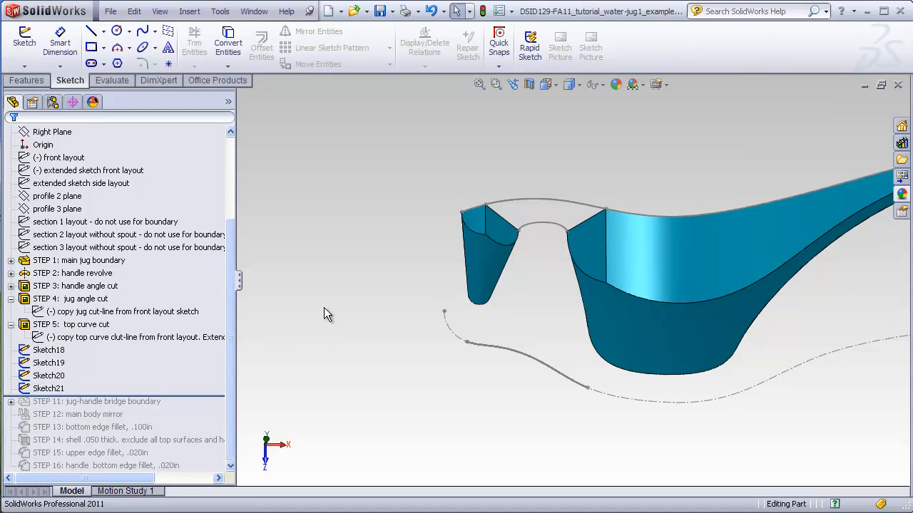
Step: Create a sketch-on-sketch projected curve from the full top curve, Sketch20, and the Top Plane bridge spline, Sketch21
left_click(189, 11)
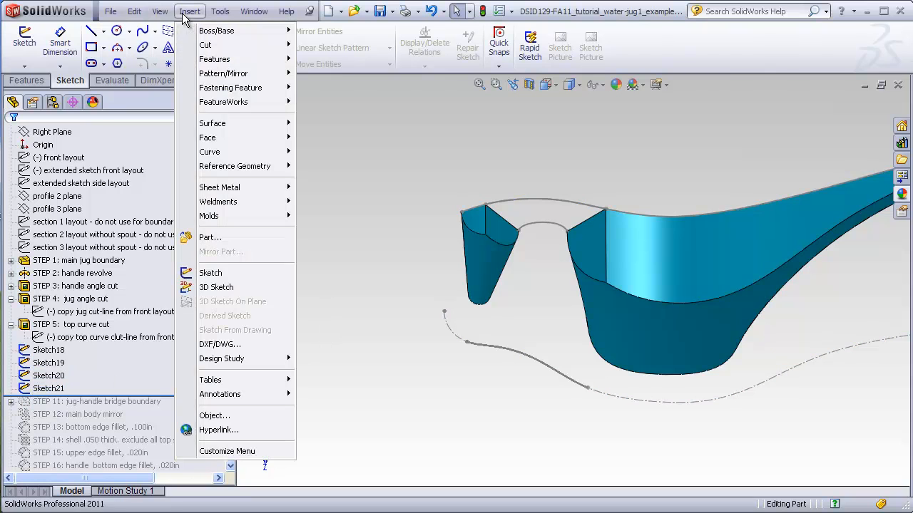
mouse_move(214, 152)
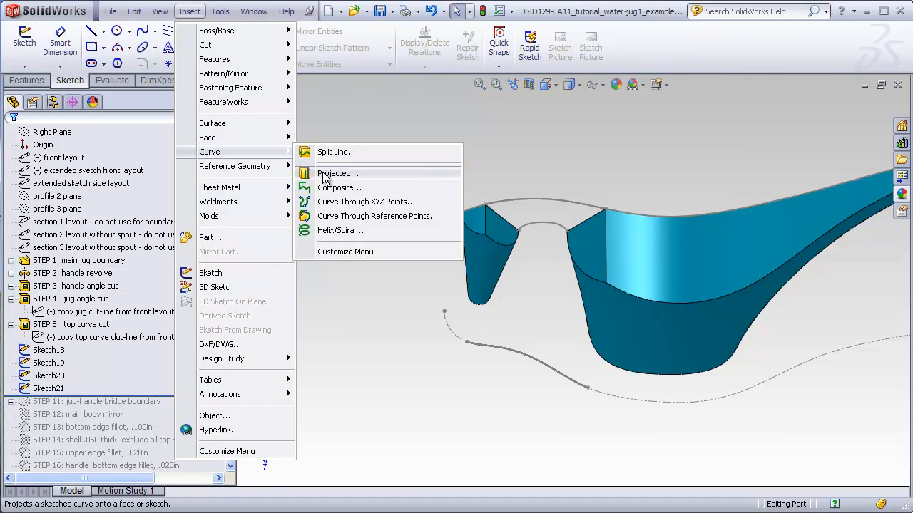
left_click(322, 172)
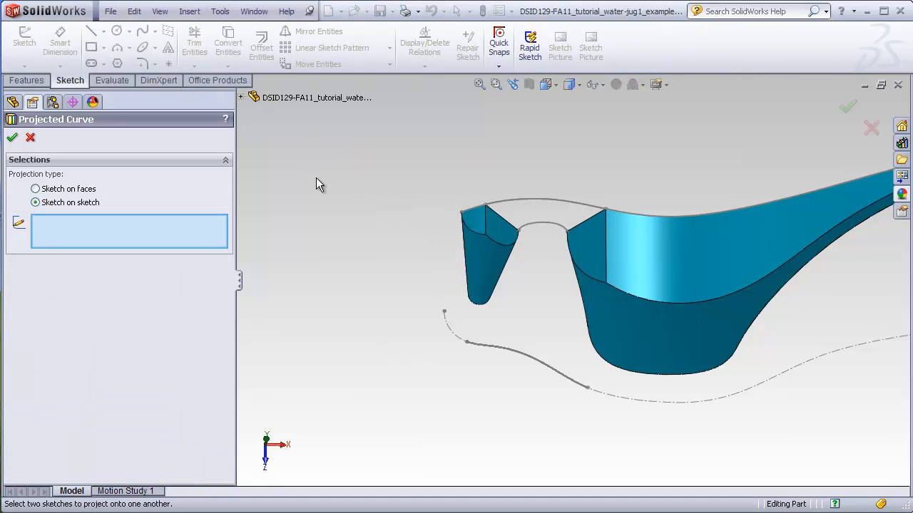
left_click(239, 97)
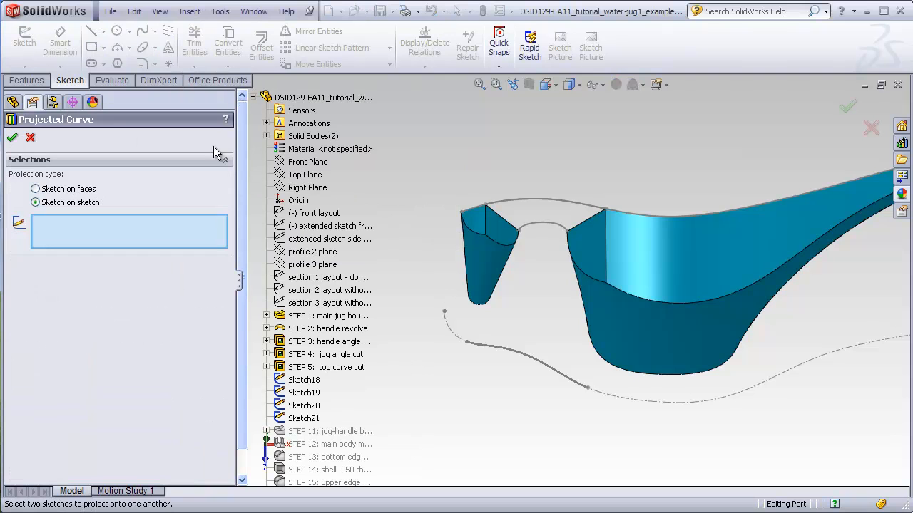
left_click(314, 405)
left_click(317, 419)
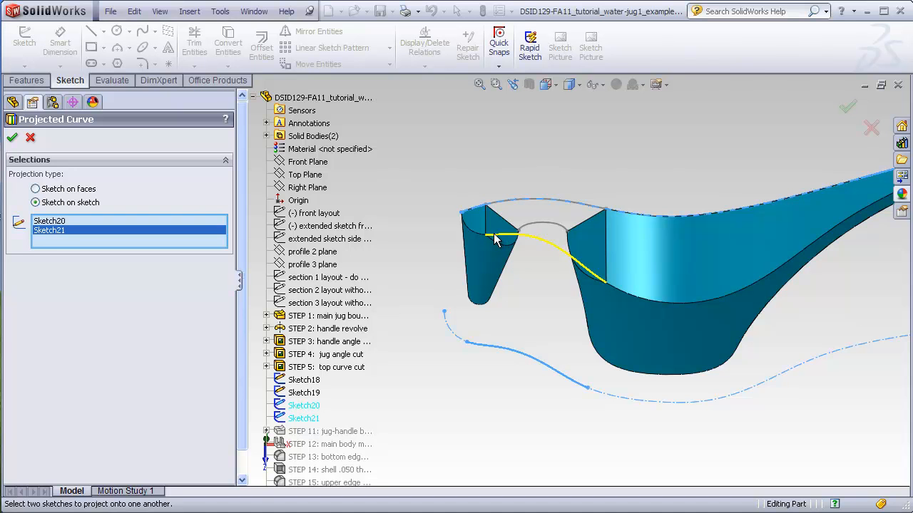
left_click(12, 138)
Step: Examine how the lower arc, the trimmed top curve and the projected curve span the gap between the handle and the jug
mouse_move(373, 278)
middle_mouse_down()
mouse_move(393, 304)
mouse_move(378, 253)
mouse_move(382, 273)
middle_mouse_up()
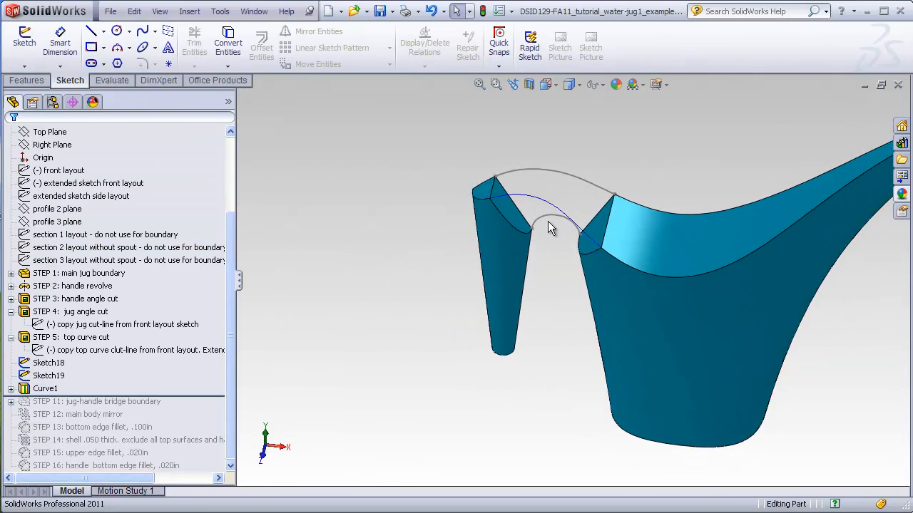
scroll(548, 227, "down", 2)
left_click(57, 364)
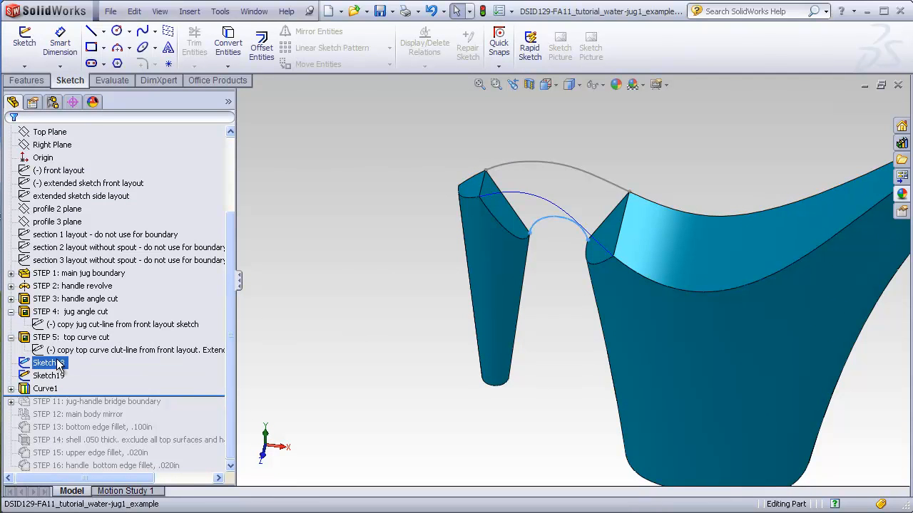
left_click(57, 375)
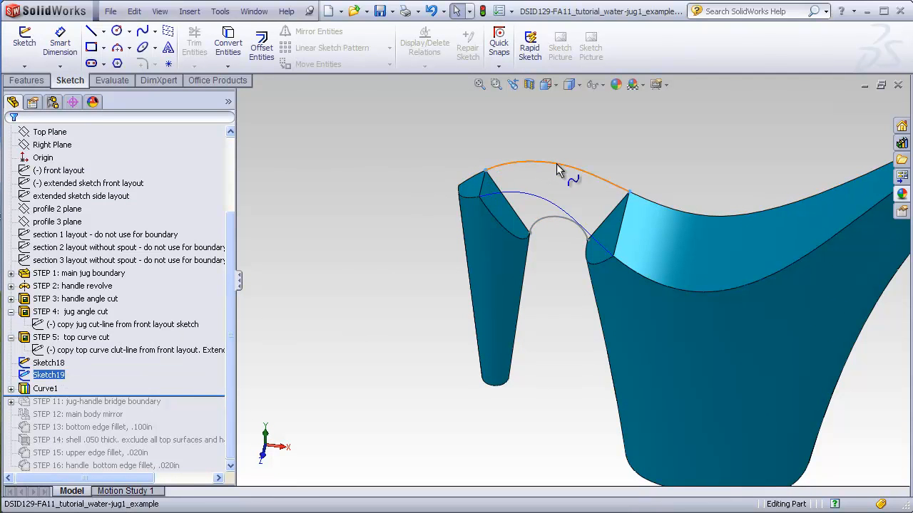
left_click(46, 388)
left_click(107, 350, "ctrl")
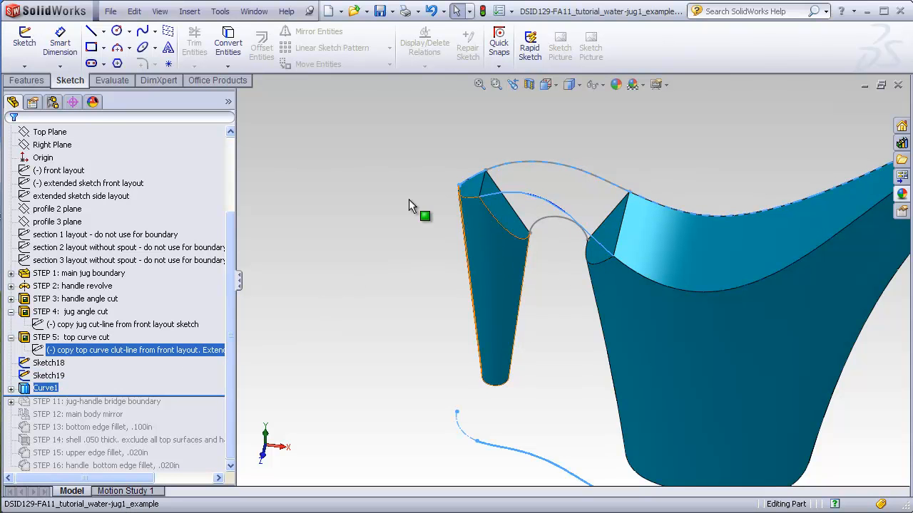
left_click(349, 182)
mouse_move(349, 187)
middle_mouse_down()
mouse_move(354, 328)
mouse_move(356, 199)
middle_mouse_up()
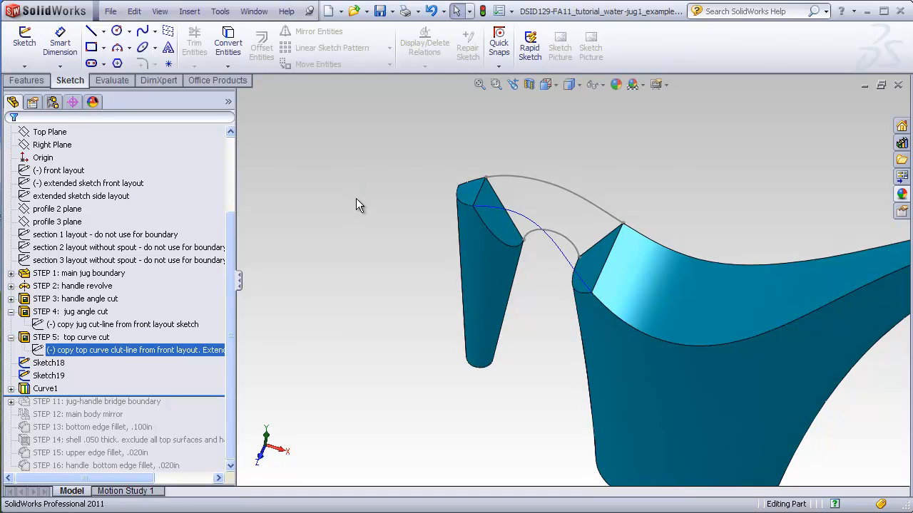
left_click(356, 199)
Step: Start a Boundary Boss/Base with the angled cut faces of the jug and the handle as the Direction 1 profiles
left_click(32, 81)
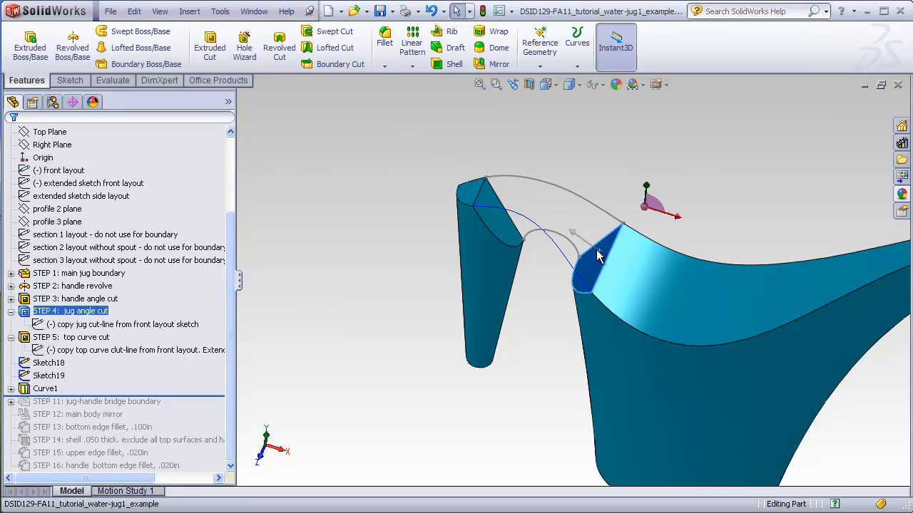
middle_click_drag(394, 191, 406, 225)
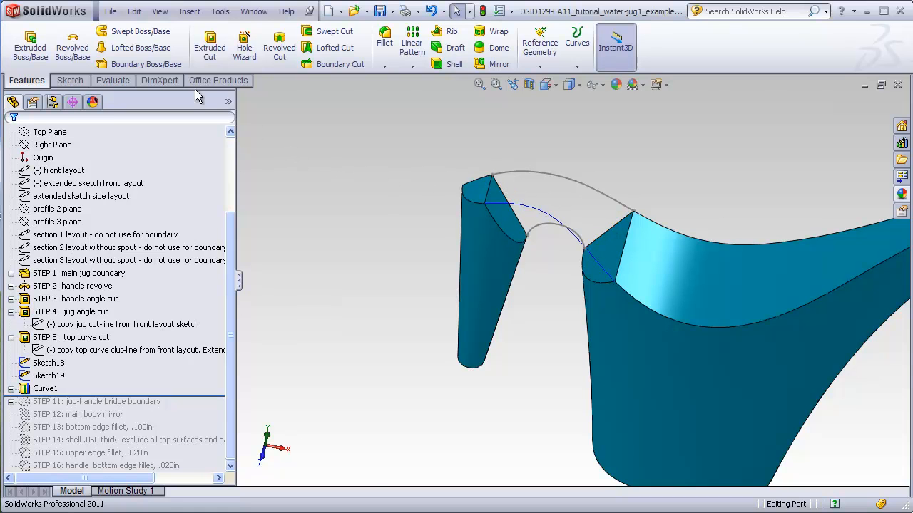
left_click(164, 64)
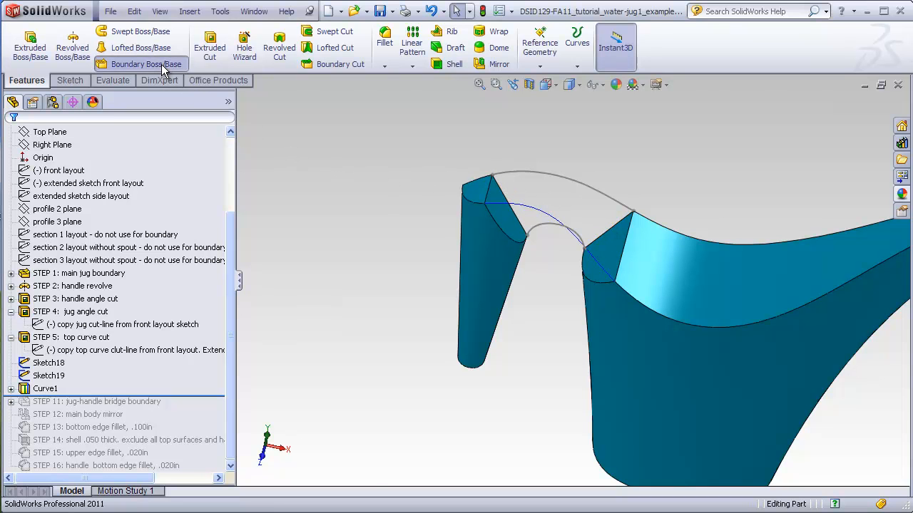
left_click(621, 226)
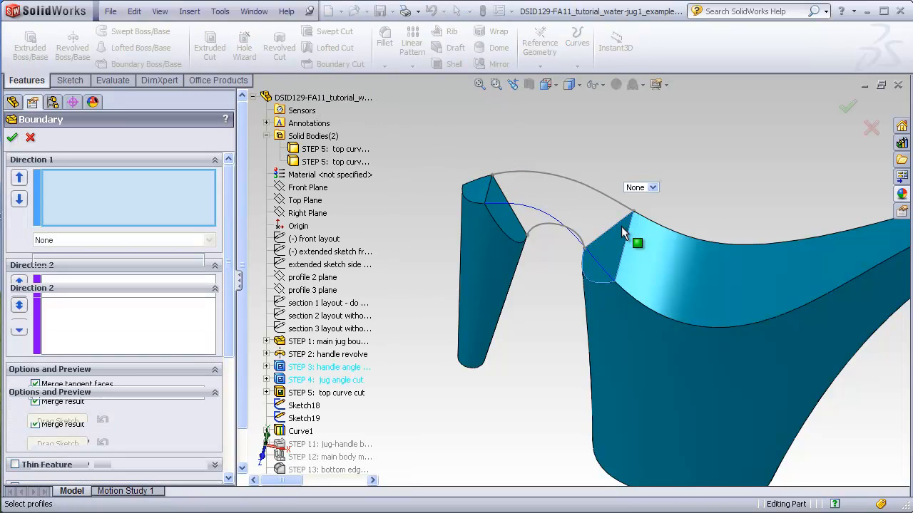
left_click(494, 200)
Step: Add the trimmed top curve, the projected curve and the lower bridge arc as the boundary's Direction 2 curves
left_click(171, 313)
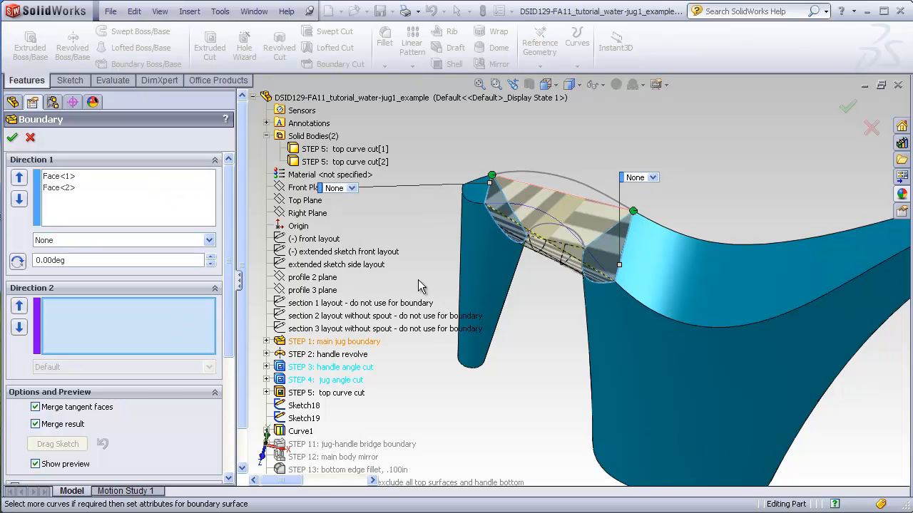
left_click(542, 159)
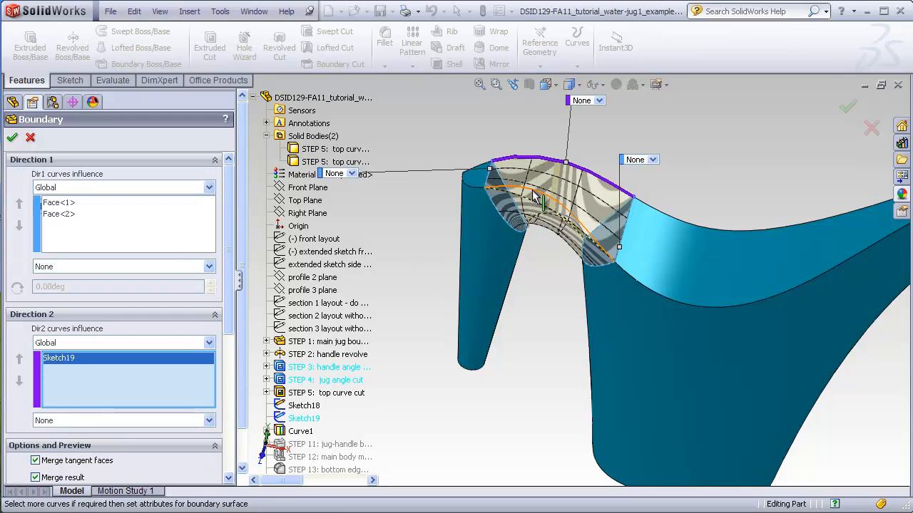
left_click(578, 217)
middle_click_drag(547, 265, 556, 159)
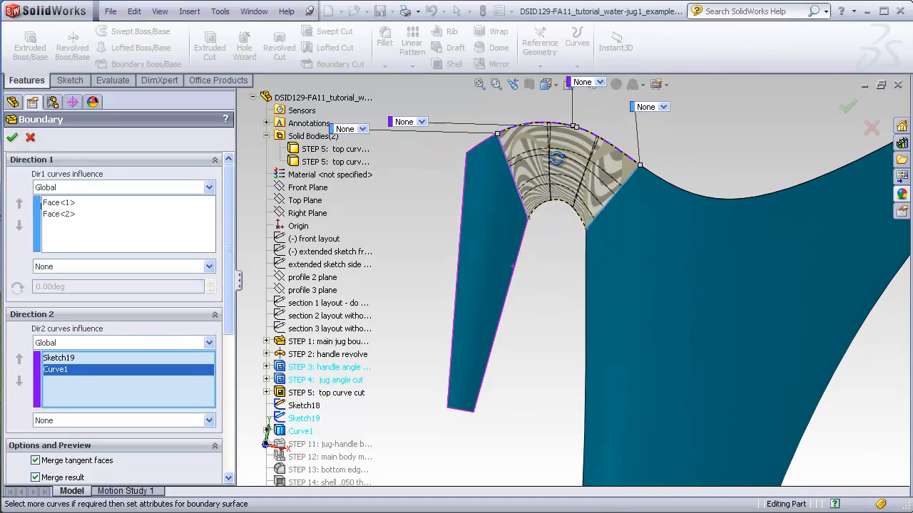
left_click(566, 207)
middle_click_drag(556, 228, 517, 309)
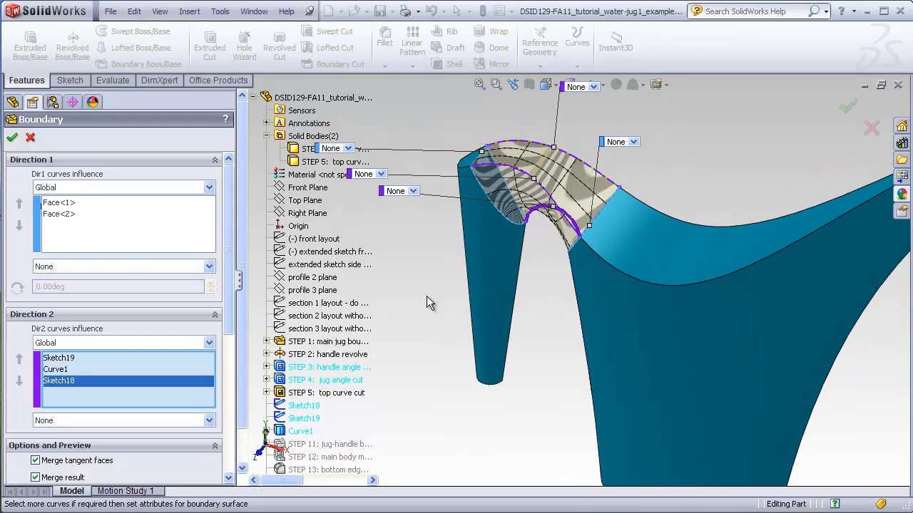
Step: Set the tangent type of the jug's cut face in Direction 1 to Curvature To Face
left_click(64, 204)
left_click(208, 266)
left_click(146, 316)
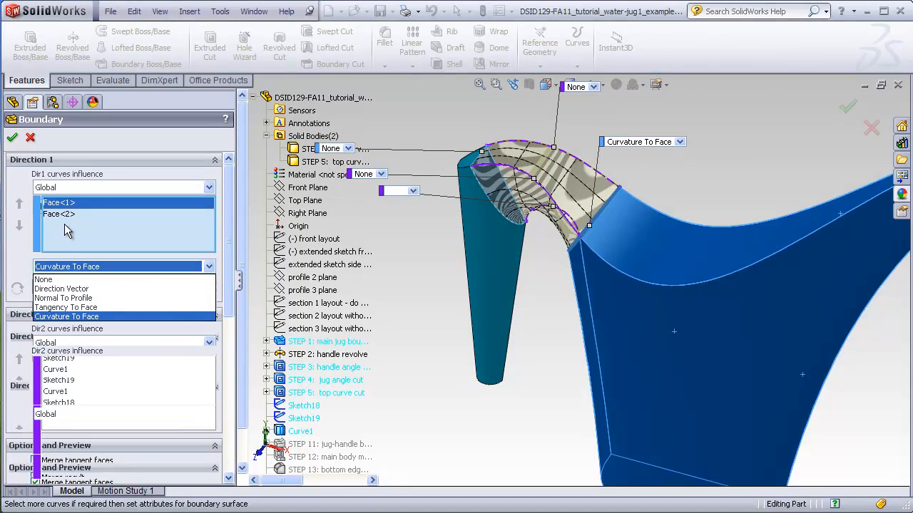
Step: Set the handle cut face's Direction 1 tangent type to Curvature To Face and accept the boundary feature
left_click(57, 216)
left_click(208, 266)
left_click(107, 316)
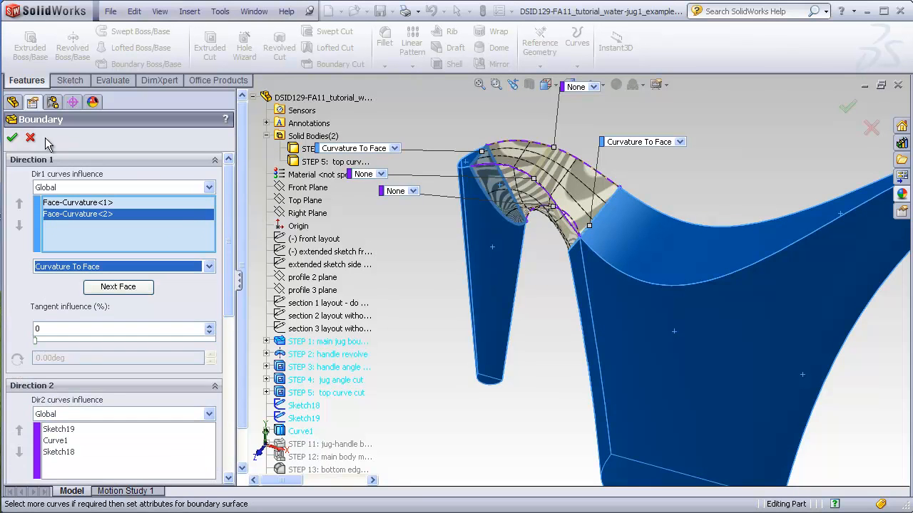
left_click(13, 139)
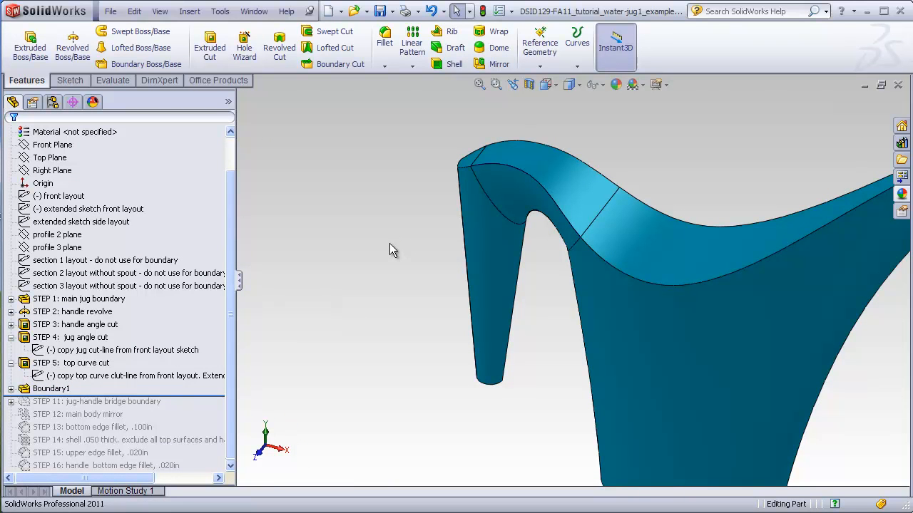
Step: Display Zebra Stripes on the model and examine the stripe flow across the edge where the bridge meets the jug
left_click(125, 79)
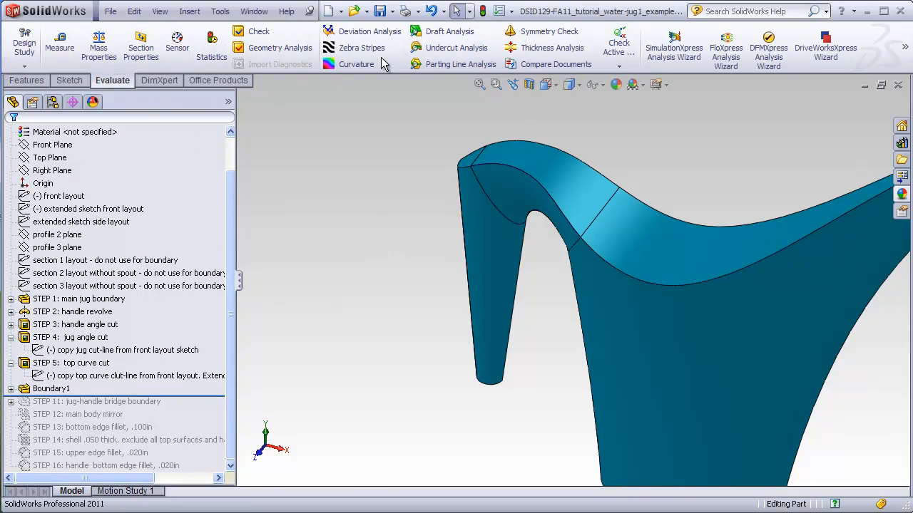
left_click(360, 47)
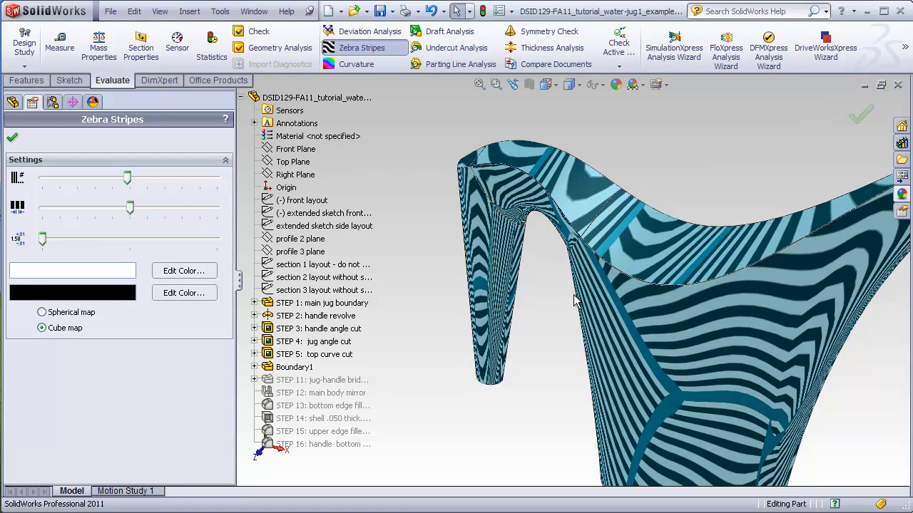
middle_click_drag(573, 295, 586, 244)
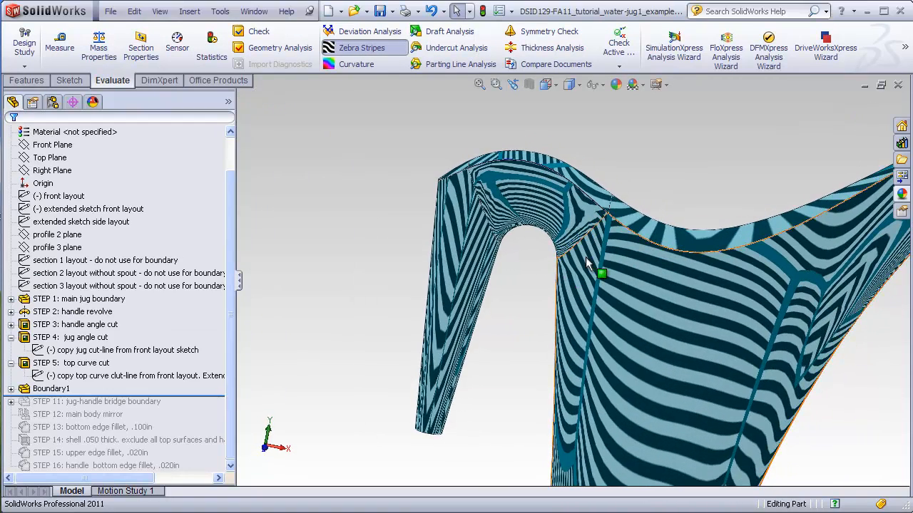
scroll(592, 256, "down", 5)
scroll(592, 249, "down", 4)
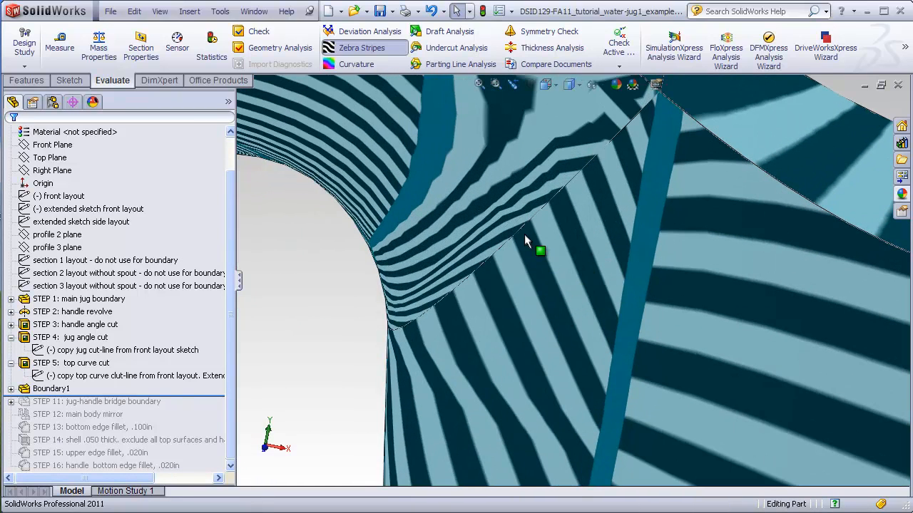
scroll(539, 234, "down", 2)
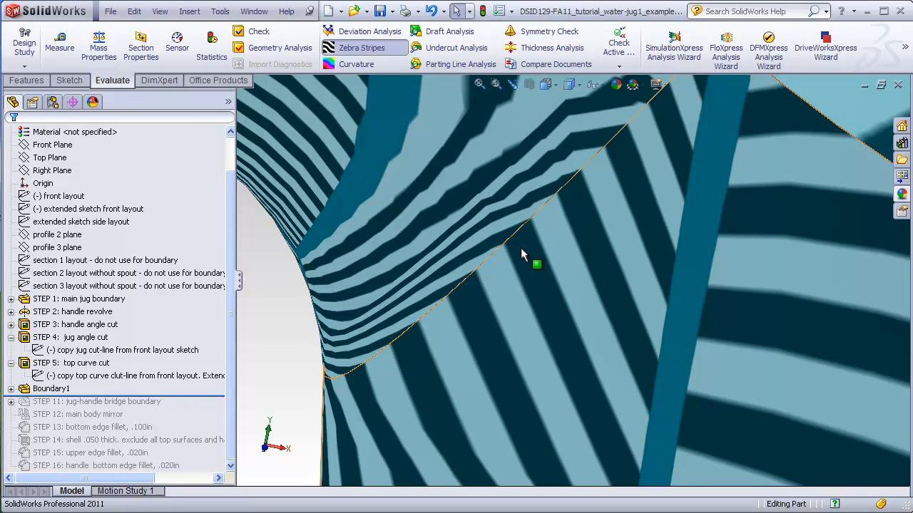
scroll(529, 252, "up", 1)
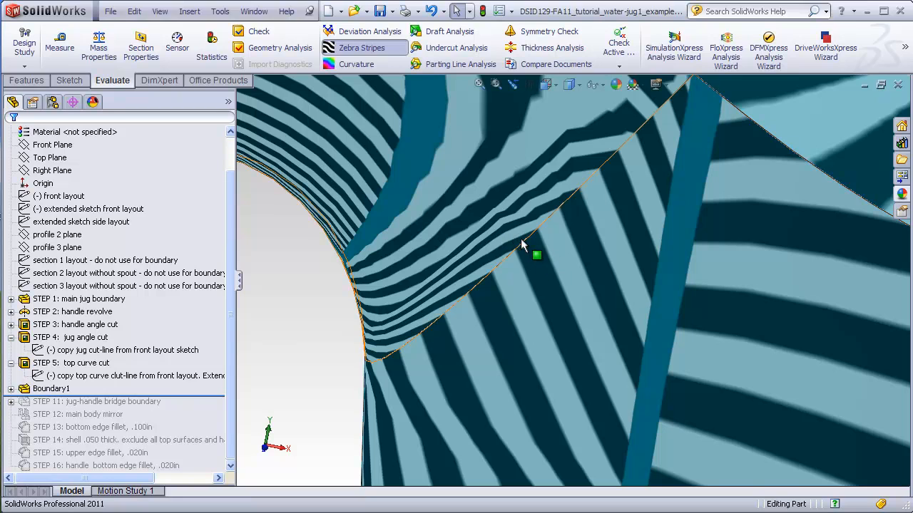
Step: Examine the zebra stripes where the bridge meets the handle and along its lower arc, and turn the stripes off
scroll(527, 246, "up", 3)
scroll(435, 250, "down", 2)
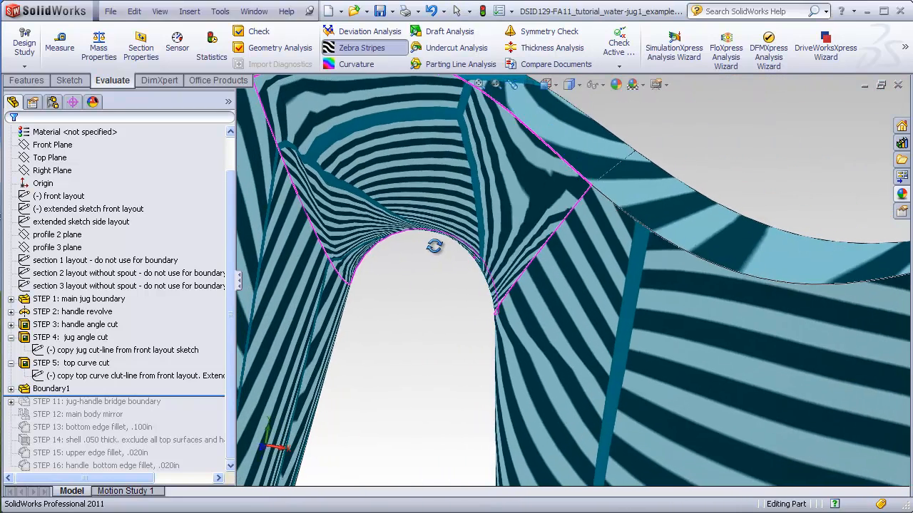
scroll(342, 239, "down", 3)
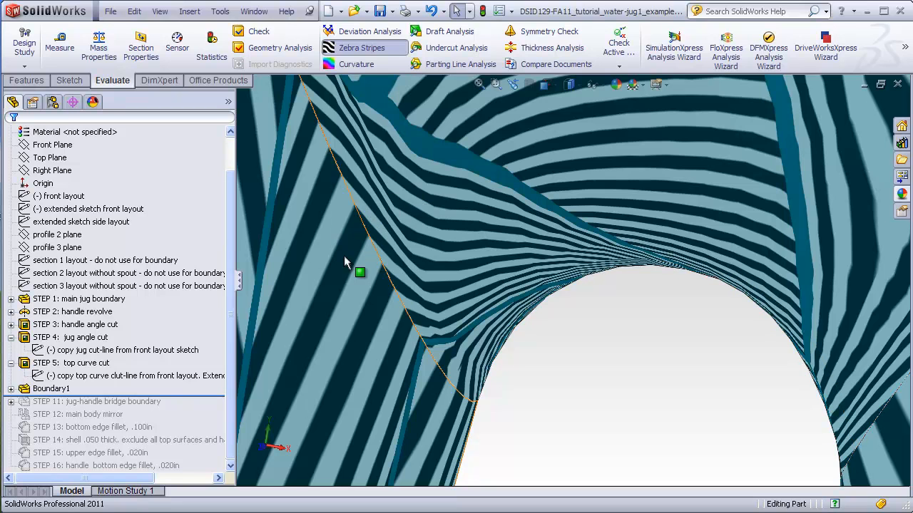
scroll(578, 317, "up", 3)
middle_click_drag(577, 321, 576, 359)
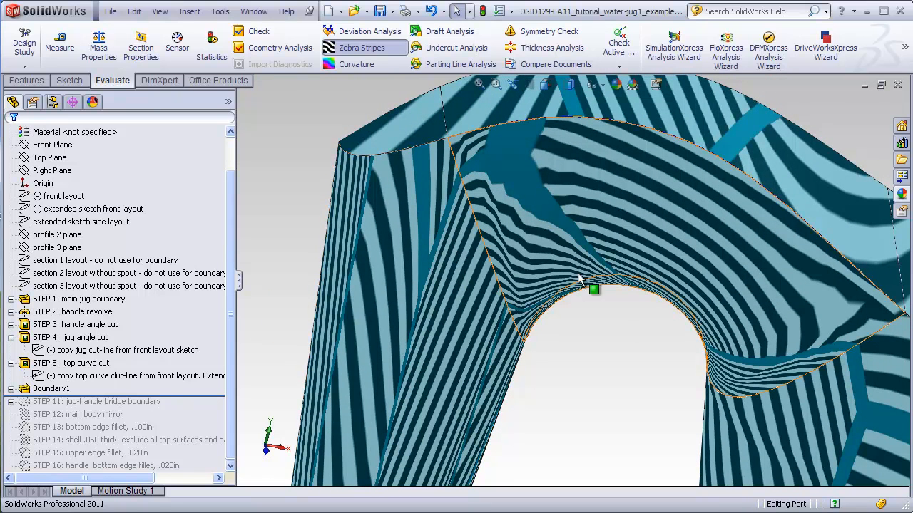
left_click(363, 48)
Step: Examine how the shaded bridge surface blends into the handle and the jug body
middle_click_drag(604, 346, 643, 315)
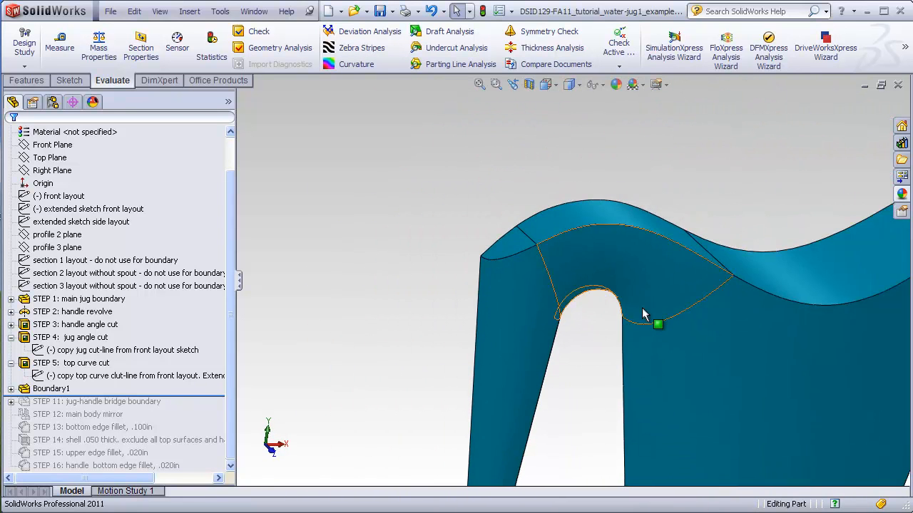
scroll(563, 350, "down", 3)
middle_click_drag(563, 350, 558, 324)
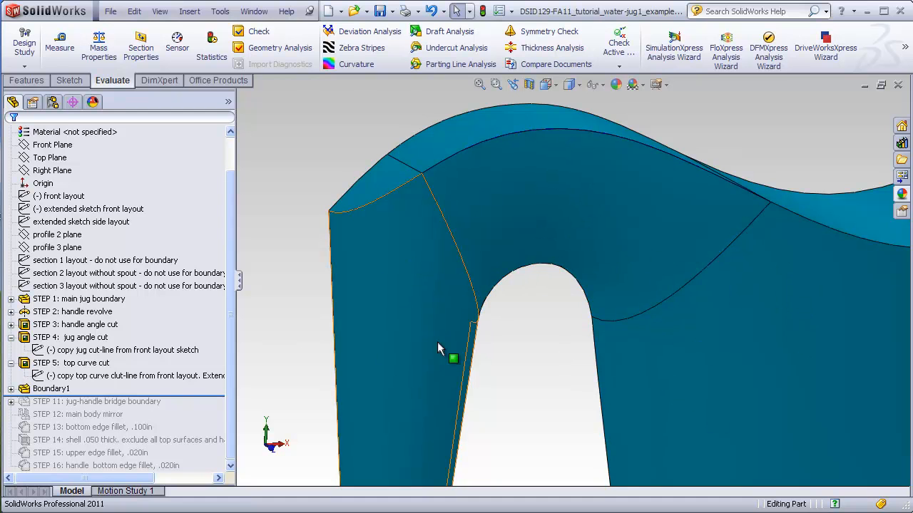
middle_click_drag(543, 351, 518, 280)
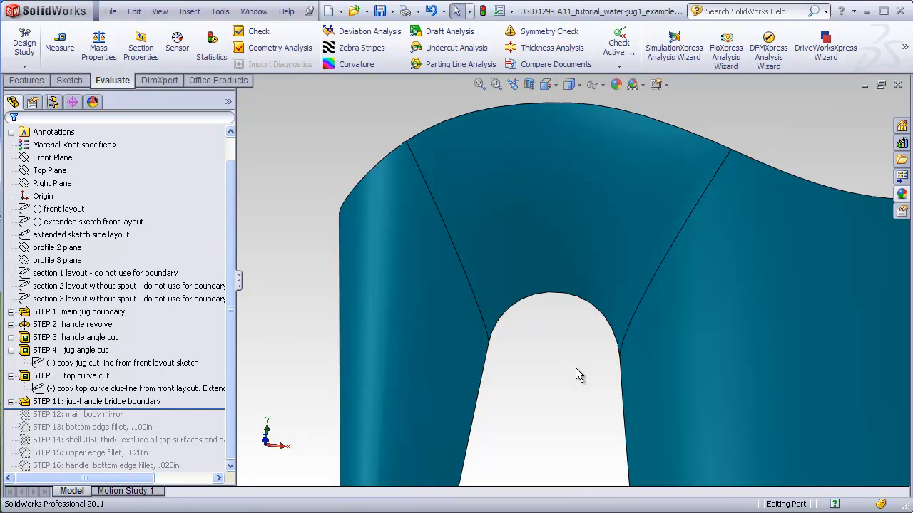
Step: Expand STEP 11: jug-handle bridge boundary and its STEP 10 outer guide, and highlight the two sketches behind that guide
scroll(535, 366, "up", 4)
left_click(39, 403)
left_click(10, 401)
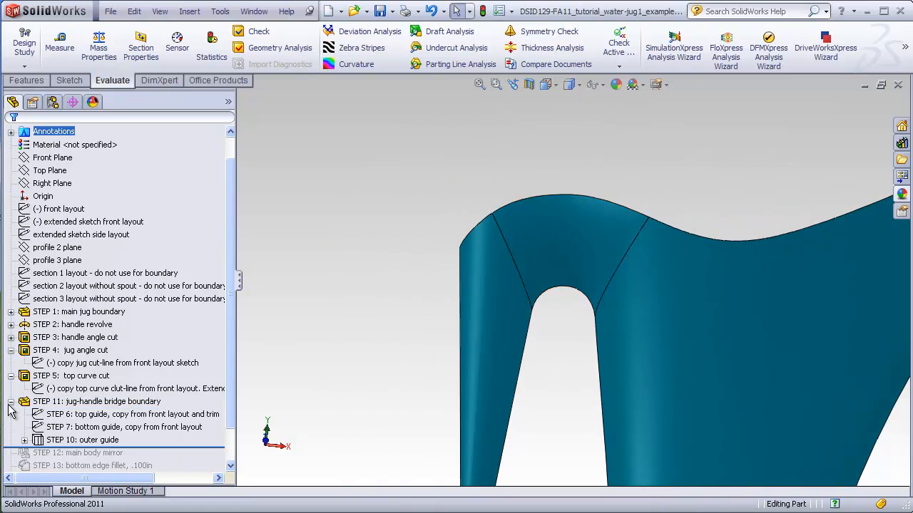
left_click(24, 441)
left_click_drag(228, 409, 230, 433)
left_click(80, 427)
left_click(65, 414)
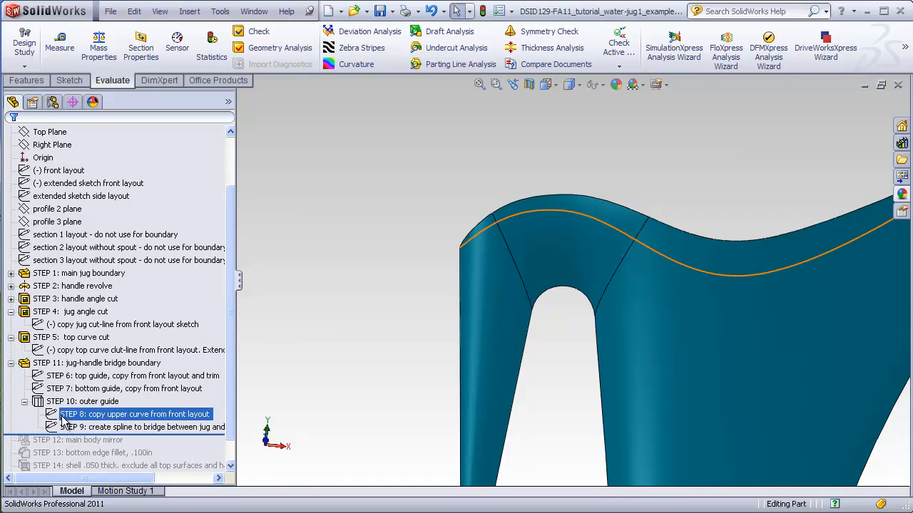
Step: Highlight the bridge's top guide, bottom guide and outer guide with its source sketches in turn to review their order
left_click(77, 389)
left_click(82, 376)
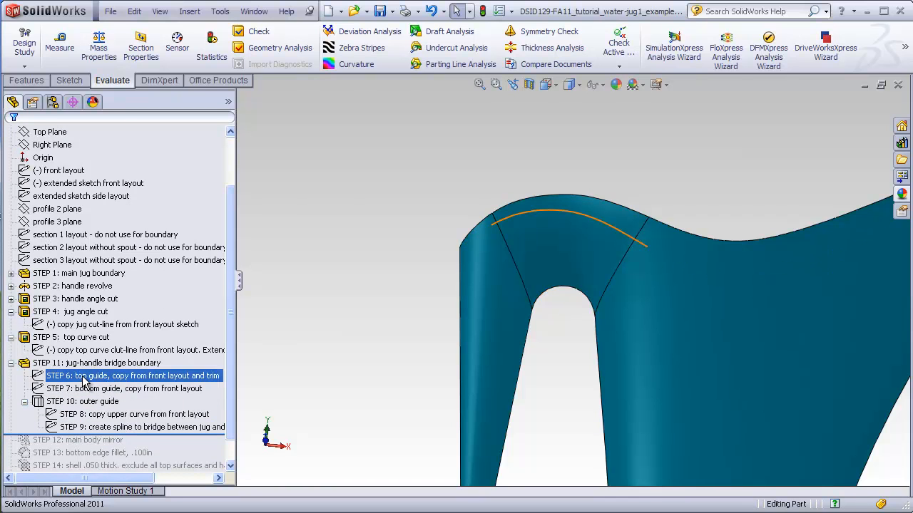
left_click(79, 389)
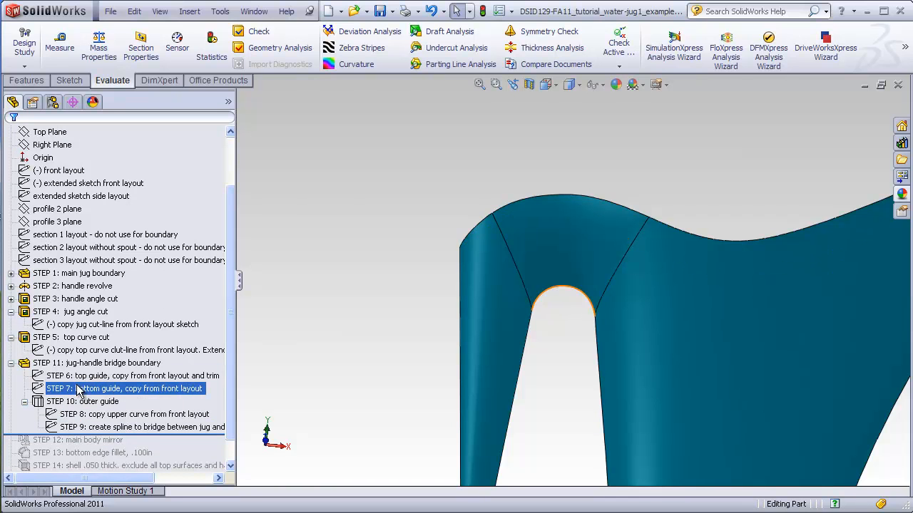
left_click(69, 403)
left_click(86, 416)
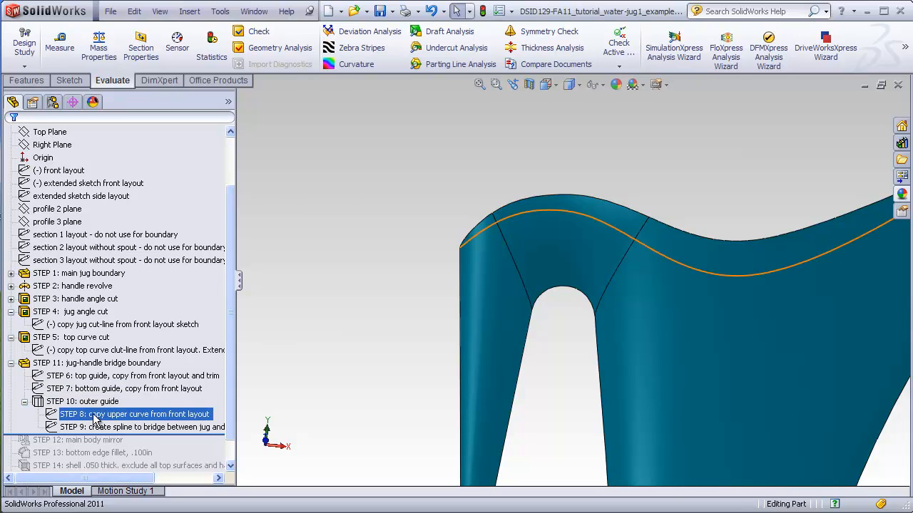
left_click(94, 427)
left_click(93, 415)
left_click(72, 401)
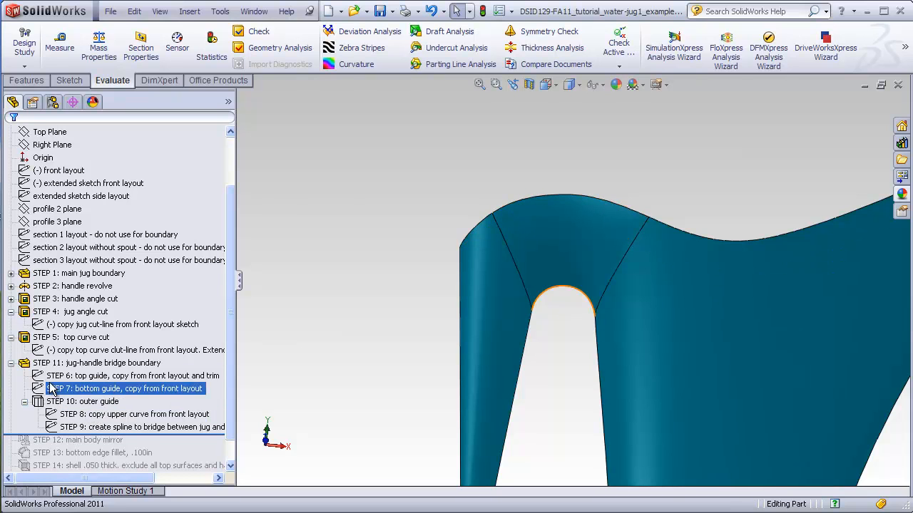
left_click(49, 363)
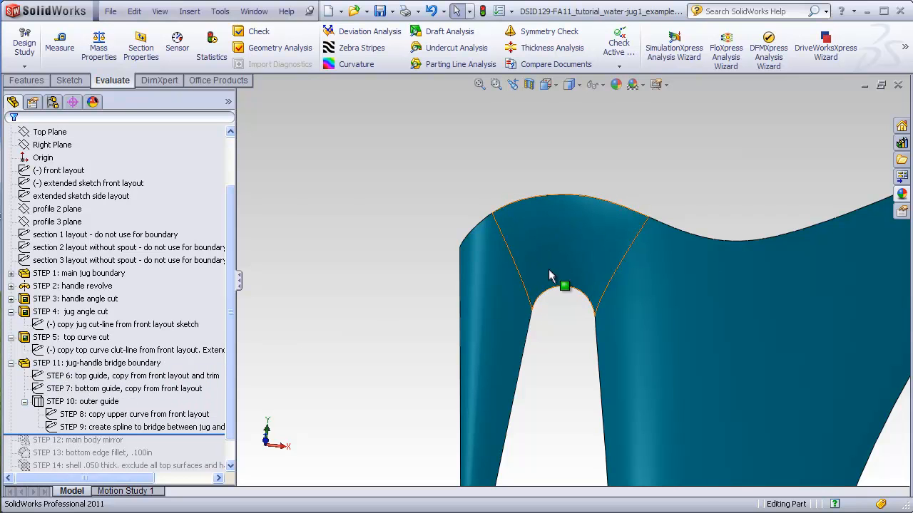
Step: Roll the feature history forward to include STEP 12: main body mirror, and view the whole jug
middle_click_drag(415, 276, 401, 353)
scroll(402, 353, "up", 3)
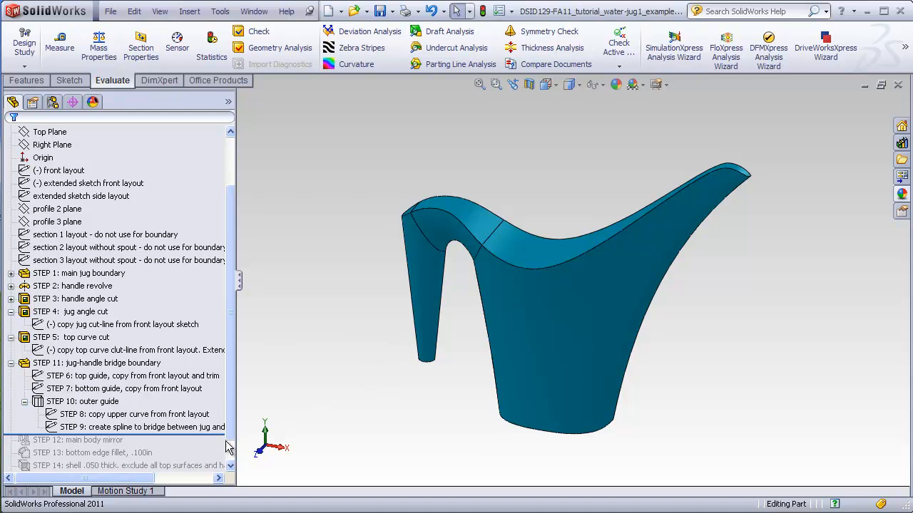
left_click_drag(225, 435, 226, 448)
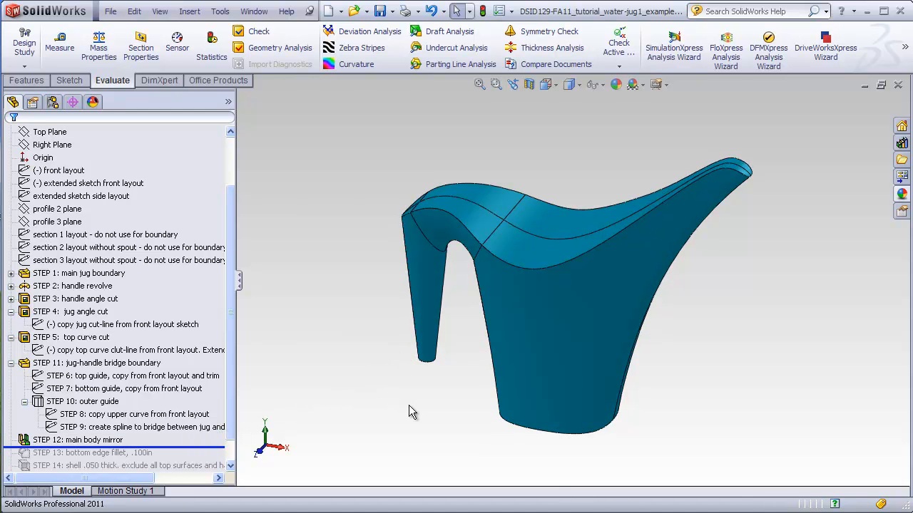
middle_click_drag(412, 393, 412, 424)
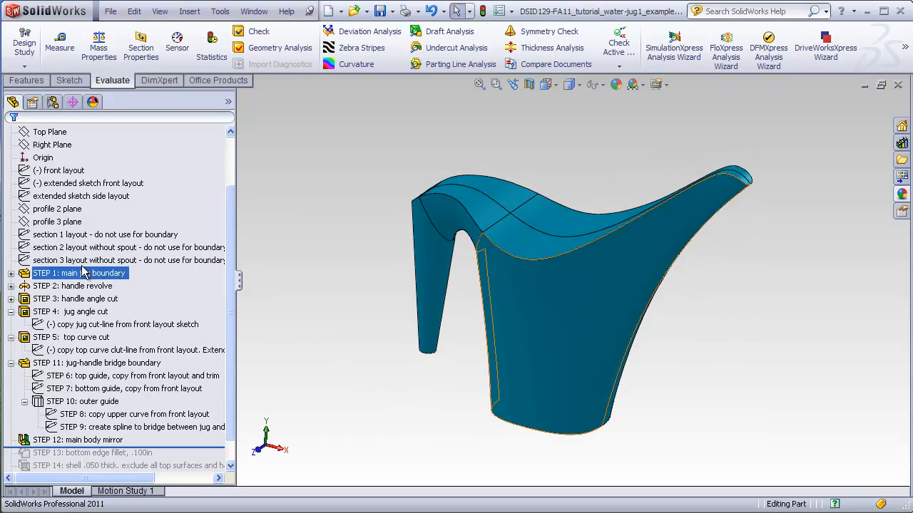
Step: Collapse the expanded features in the tree and roll the history back to before STEP 12: main body mirror
left_click(27, 363)
left_click(11, 364)
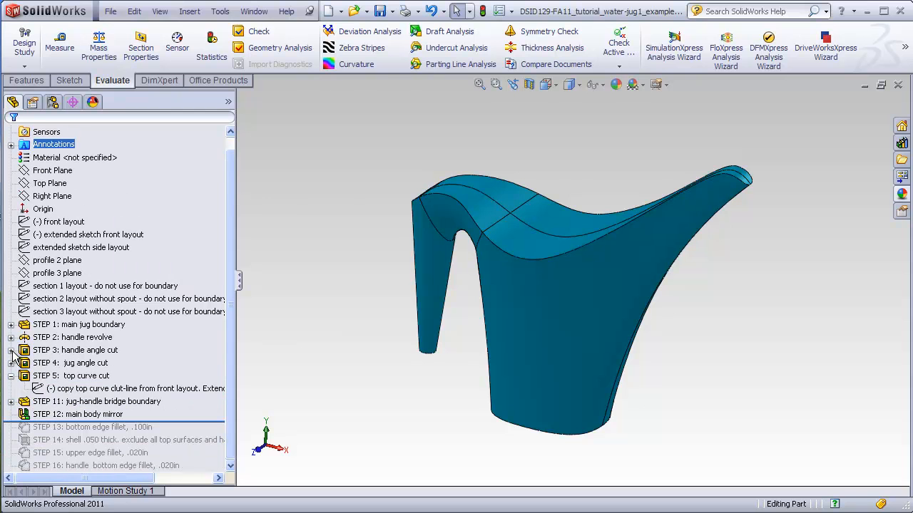
mouse_move(356, 344)
middle_mouse_down()
mouse_move(373, 361)
mouse_move(357, 342)
middle_mouse_up()
left_click_drag(231, 420, 232, 408)
Step: Mirror the solid half-jug body about the Front Plane with Merge solids on
left_click(66, 197)
left_click(52, 183)
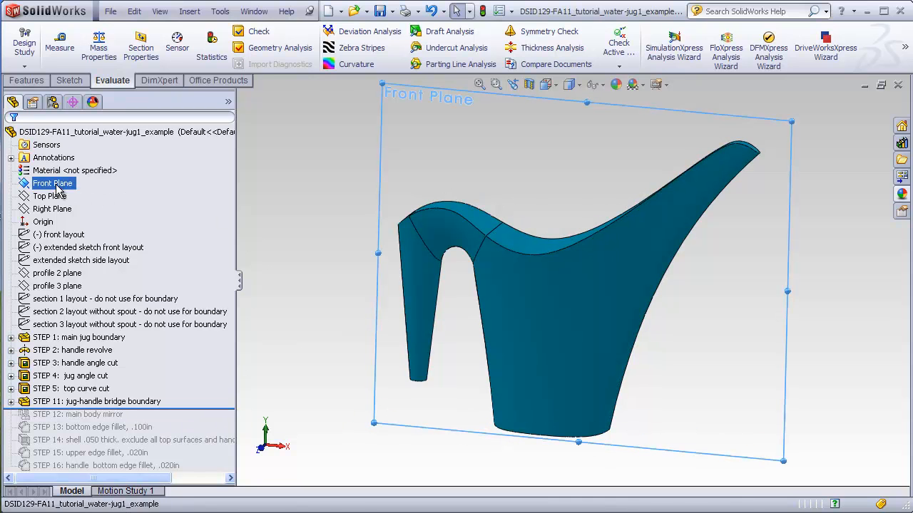
left_click(27, 80)
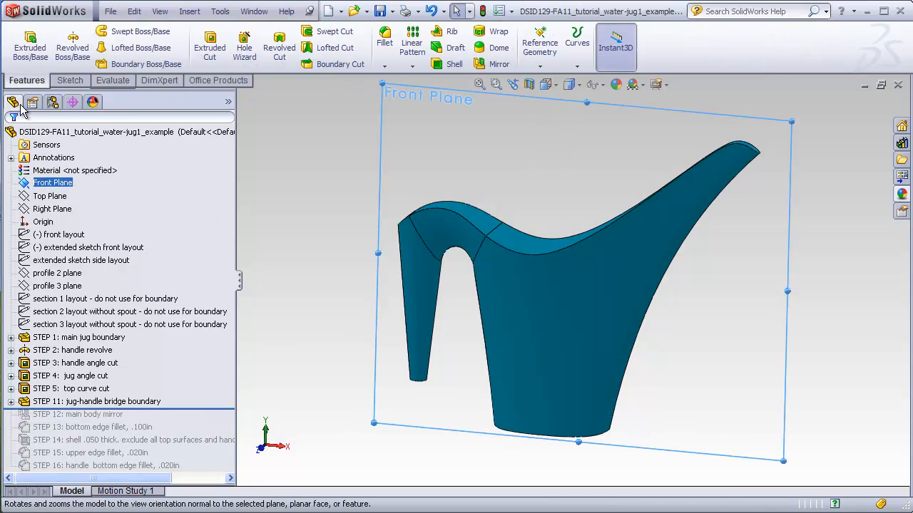
left_click(497, 63)
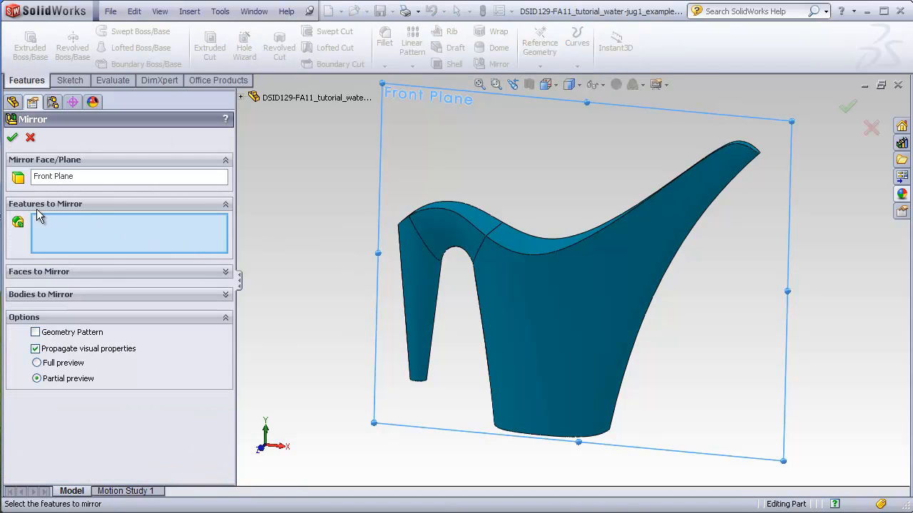
left_click(71, 295)
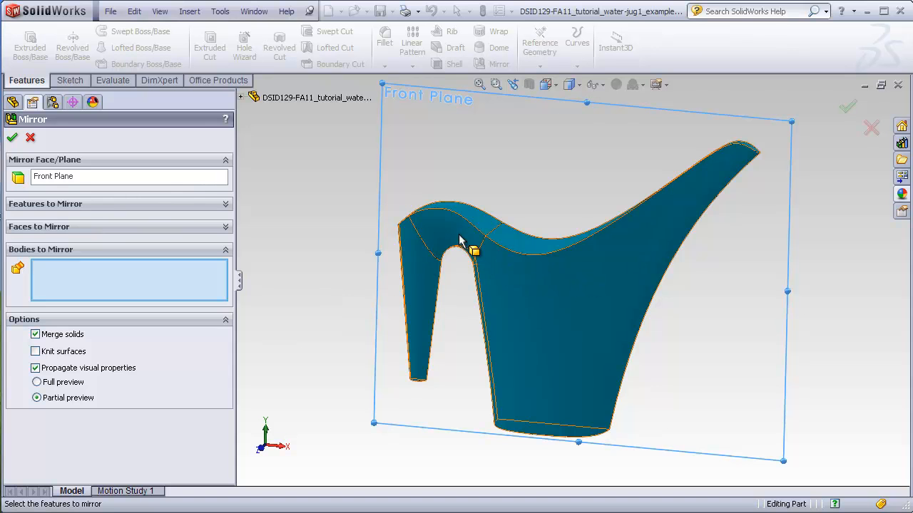
left_click(422, 243)
left_click(12, 137)
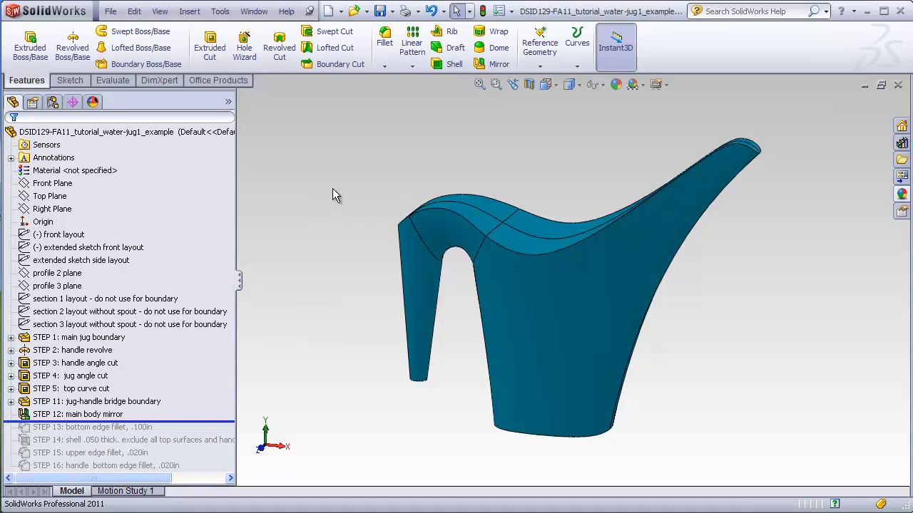
Step: Roll the history forward to include STEP 13: bottom edge fillet, .100in, and inspect the rounded edge at the jug's base
left_click_drag(221, 421, 222, 434)
middle_click_drag(379, 434, 377, 312)
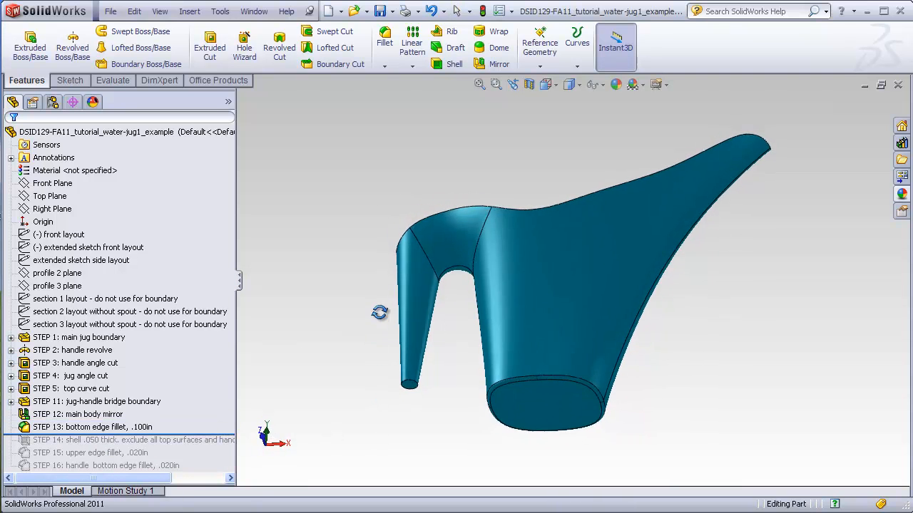
scroll(506, 350, "down", 5)
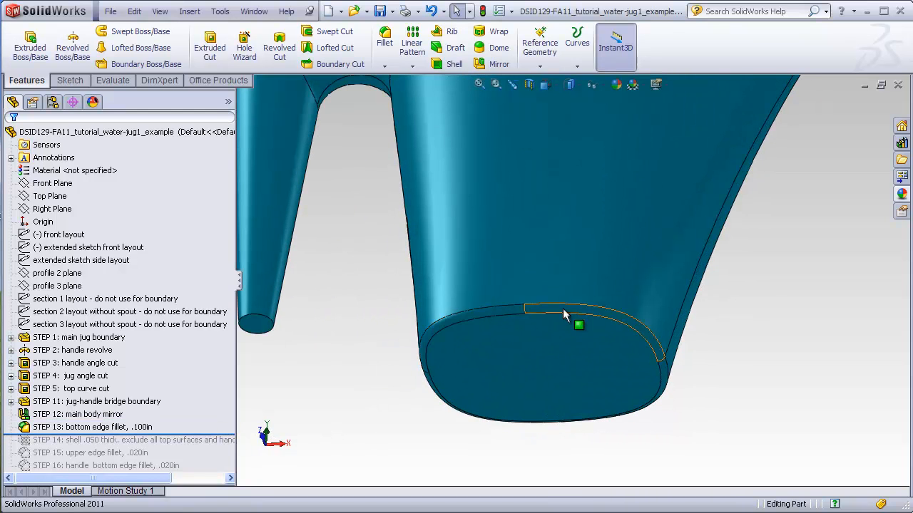
scroll(648, 305, "up", 5)
middle_click_drag(627, 280, 619, 400)
scroll(558, 151, "down", 2)
Step: Roll the history forward to include the STEP 14 shell and open that feature's definition for editing
left_click_drag(227, 435, 223, 443)
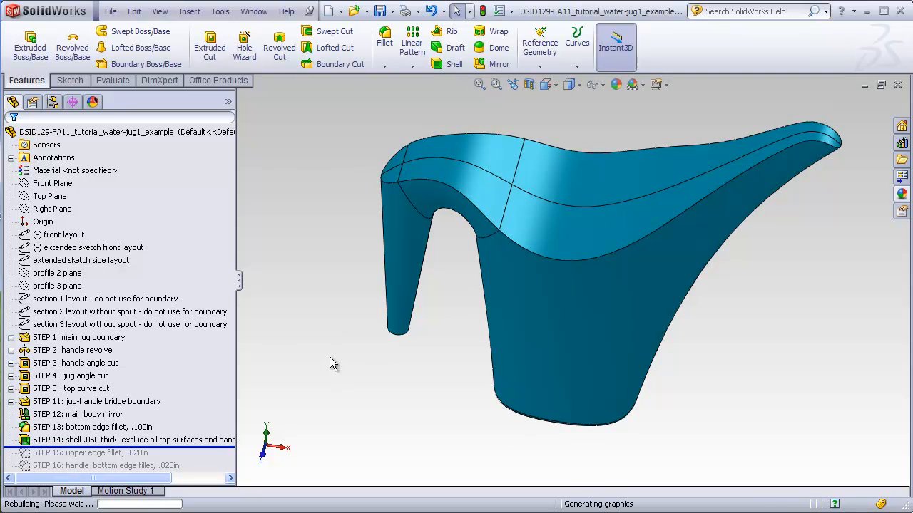
left_click(131, 440)
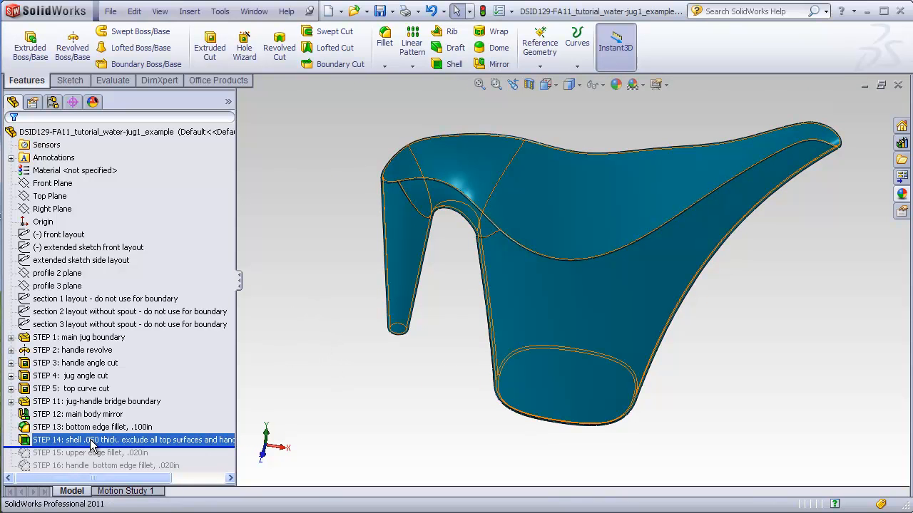
right_click(103, 442)
left_click(112, 372)
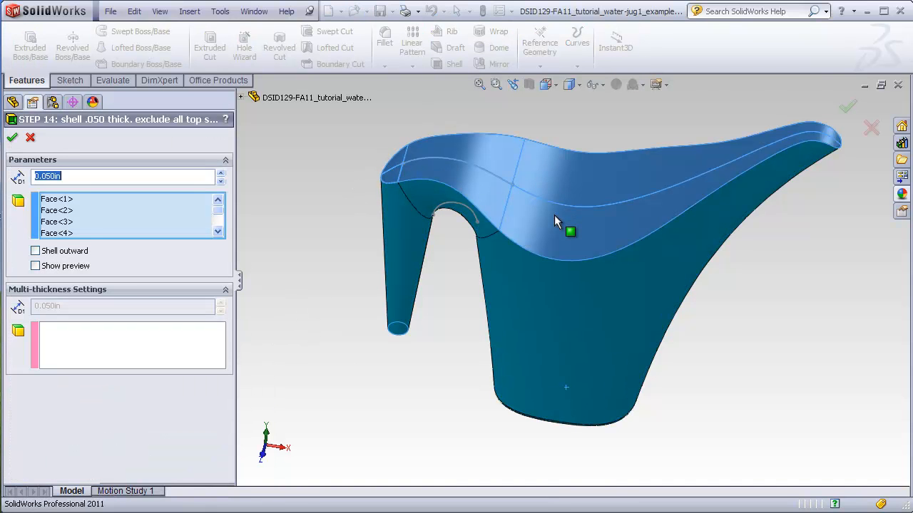
Step: Check the faces removed by the shell, close its definition, and roll the history forward to include STEP 15: upper edge fillet, .020in
middle_click_drag(432, 407, 422, 174)
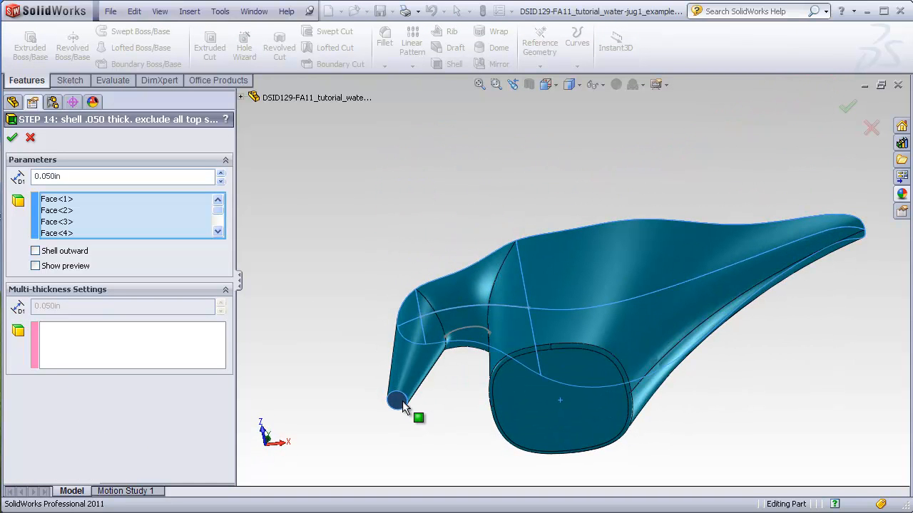
middle_click_drag(371, 229, 483, 390)
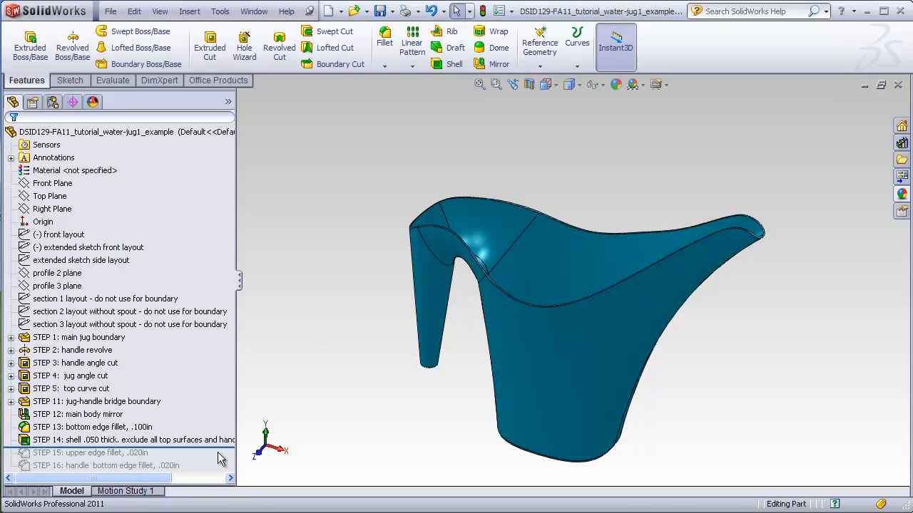
left_click_drag(210, 447, 211, 460)
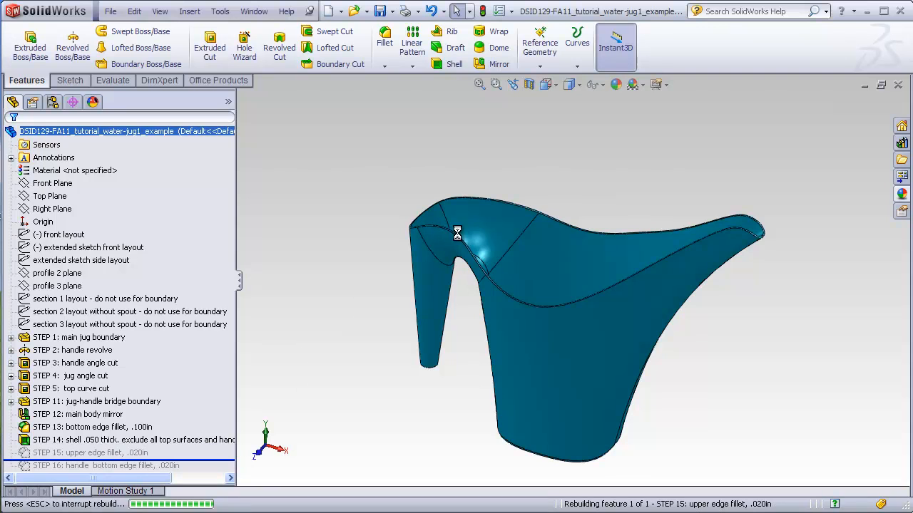
scroll(442, 246, "down", 5)
Step: Roll the history forward to include STEP 16: handle bottom edge fillet, .020in, and check the handle's open lower end
scroll(440, 249, "down", 2)
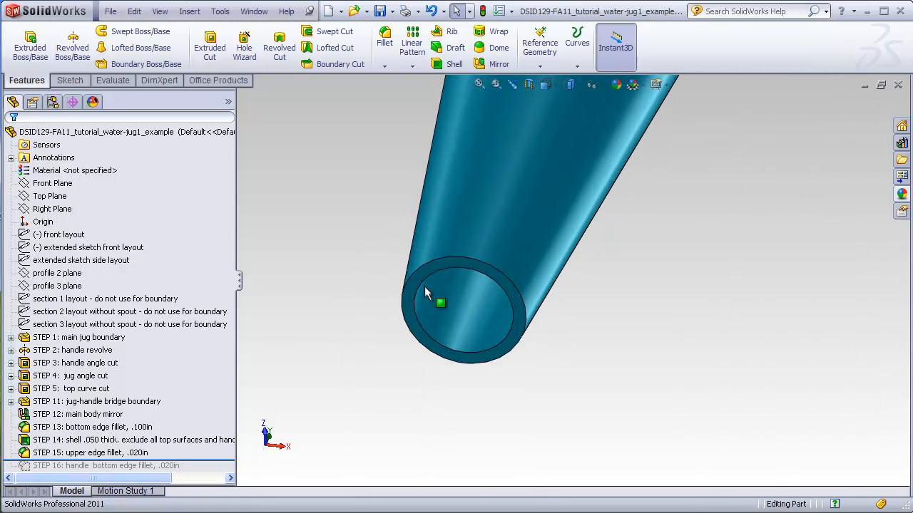
left_click_drag(232, 458, 232, 471)
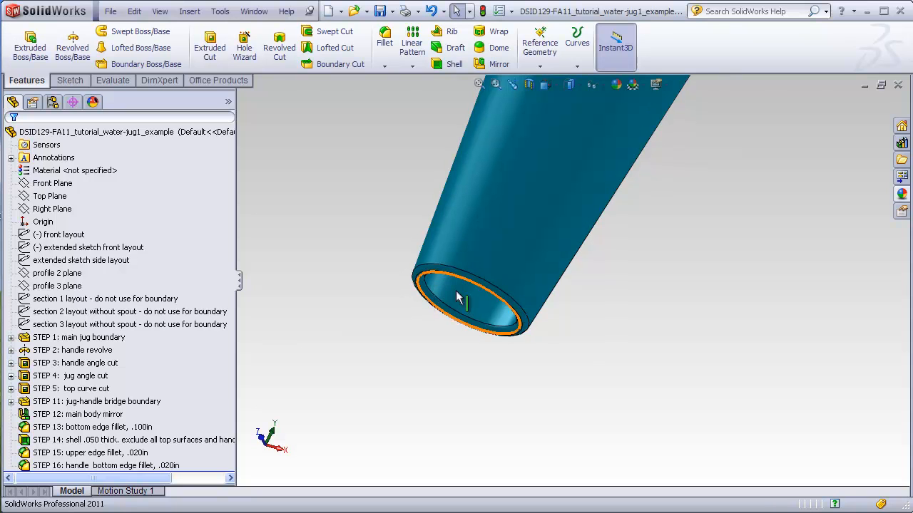
left_click(479, 84)
Step: Inspect the filleted bottom edge of the jug from underneath, from inside the body and from the side
middle_click_drag(463, 142, 536, 293)
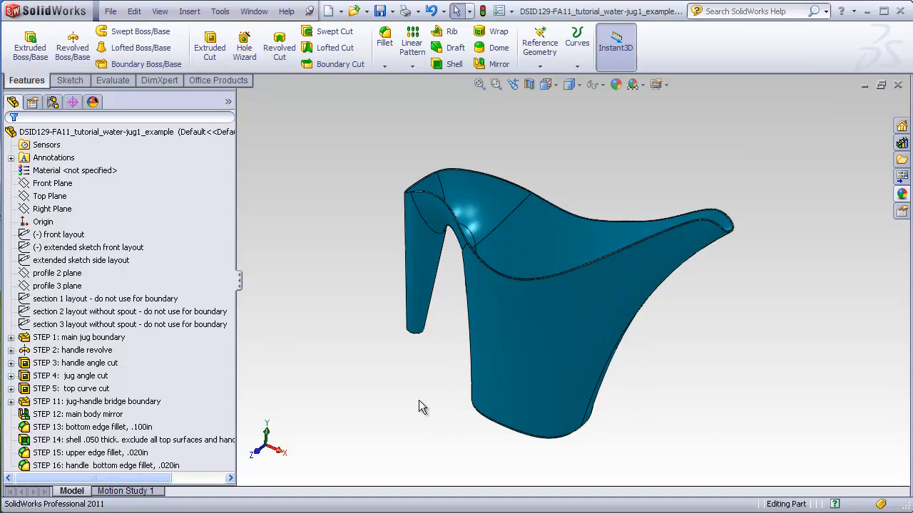
middle_click_drag(433, 439, 501, 450)
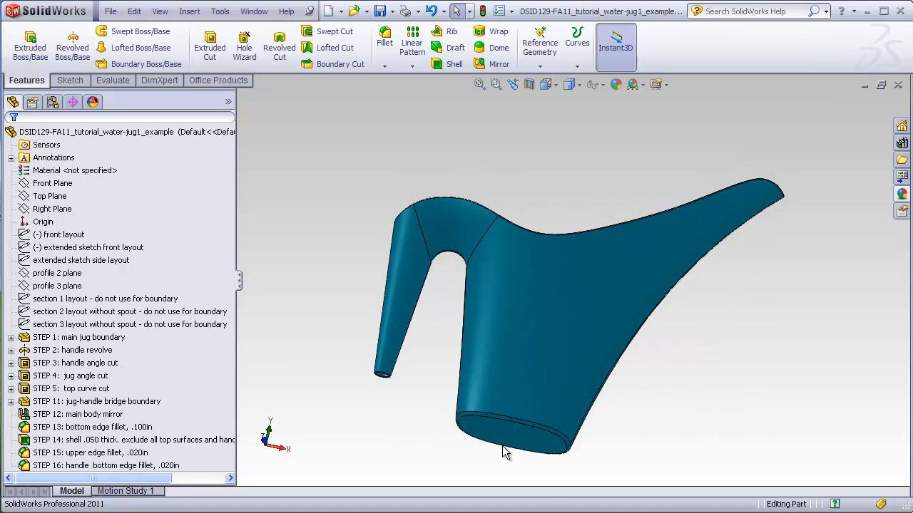
scroll(513, 427, "down", 4)
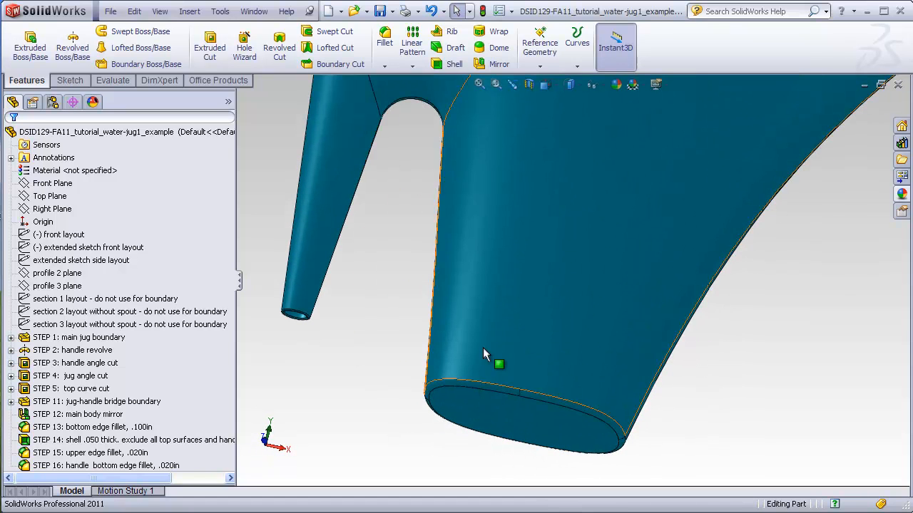
middle_click_drag(467, 385, 571, 249)
scroll(523, 279, "down", 5)
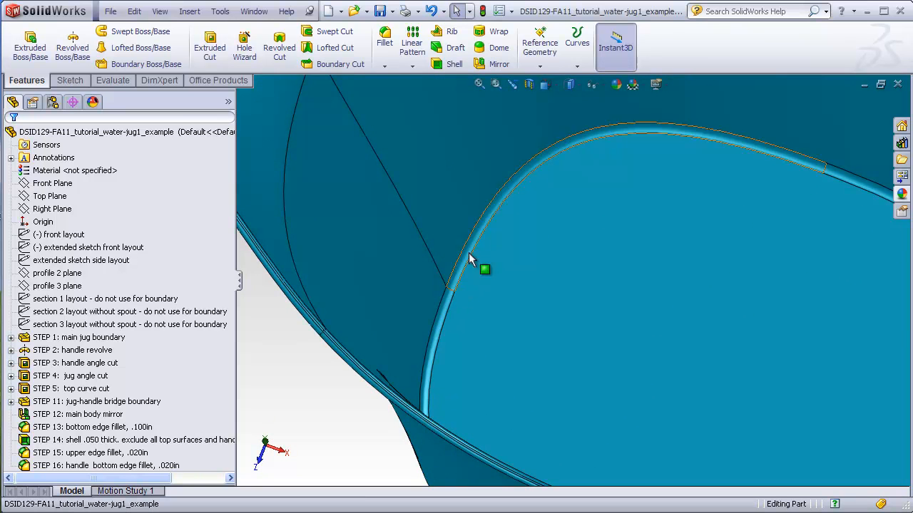
middle_click_drag(443, 308, 480, 302)
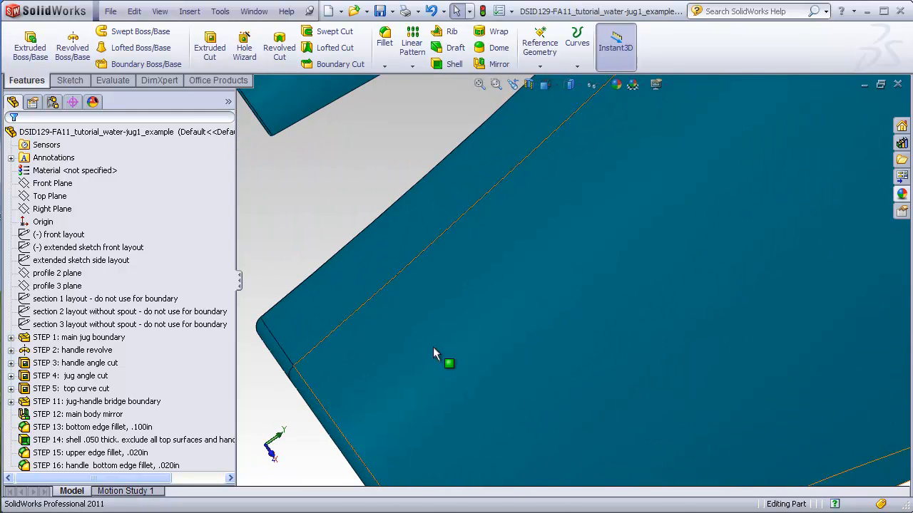
left_click(308, 398)
left_click(292, 422)
middle_click_drag(312, 417, 308, 410)
scroll(307, 408, "up", 1)
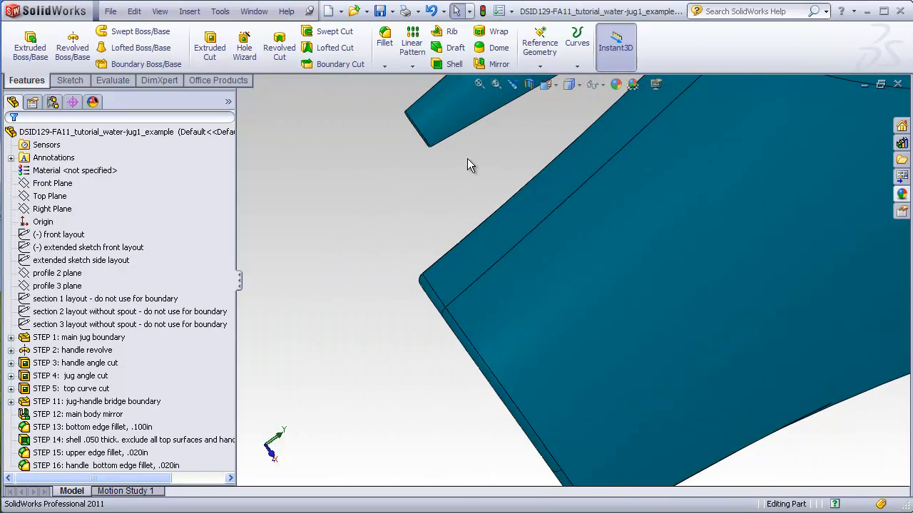
Step: Inspect the filleted upper rim and the bridge surface between the handle and the jug body
scroll(435, 144, "down", 2)
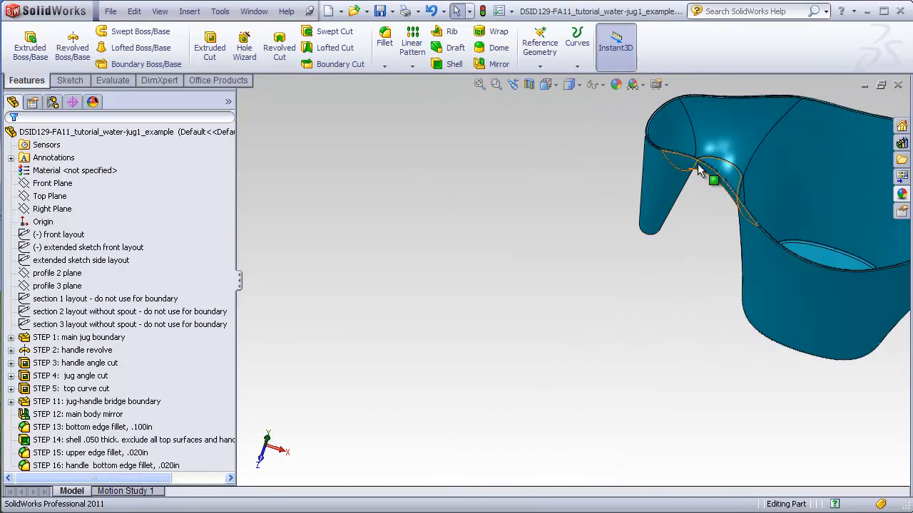
scroll(706, 175, "down", 3)
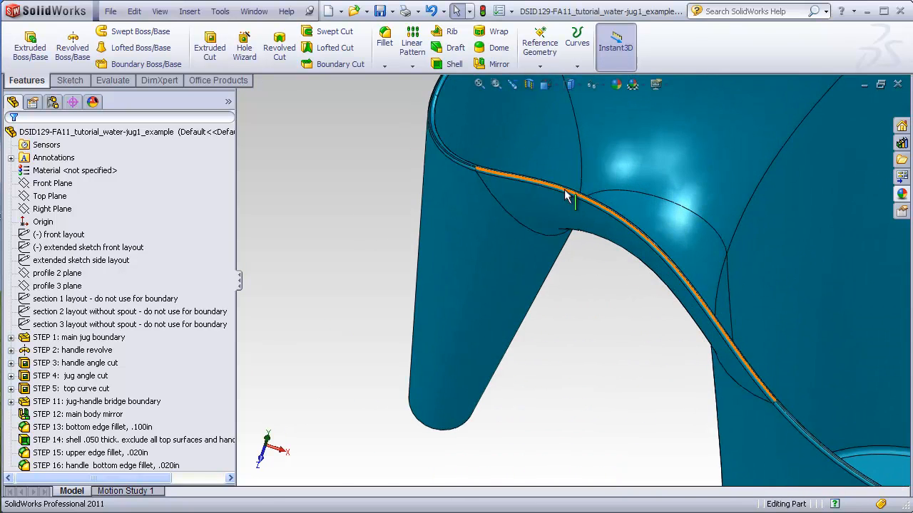
scroll(641, 279, "up", 4)
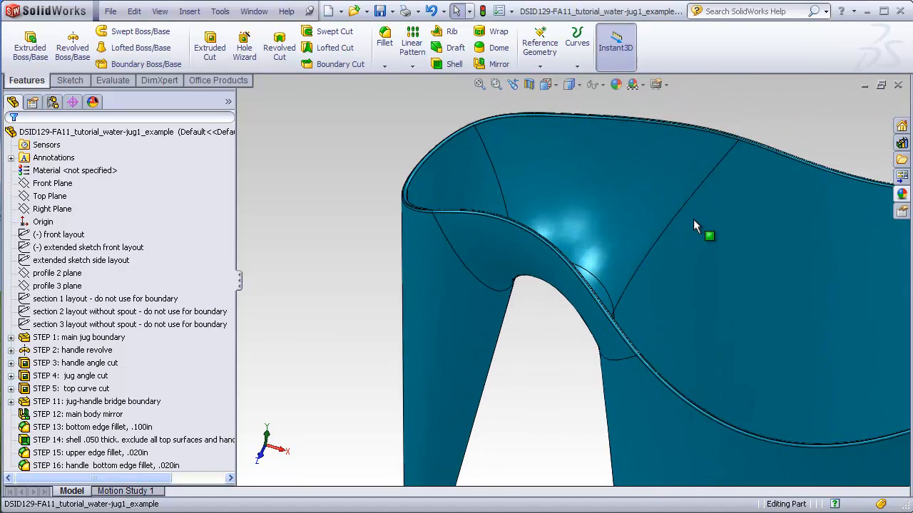
scroll(600, 219, "down", 2)
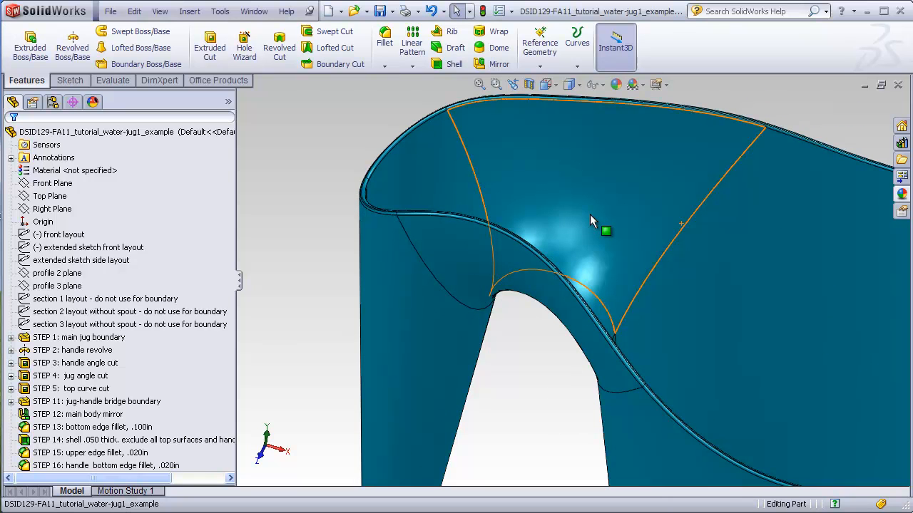
Step: Display the whole jug shaded without edges and turn it to the Front orientation
key("f")
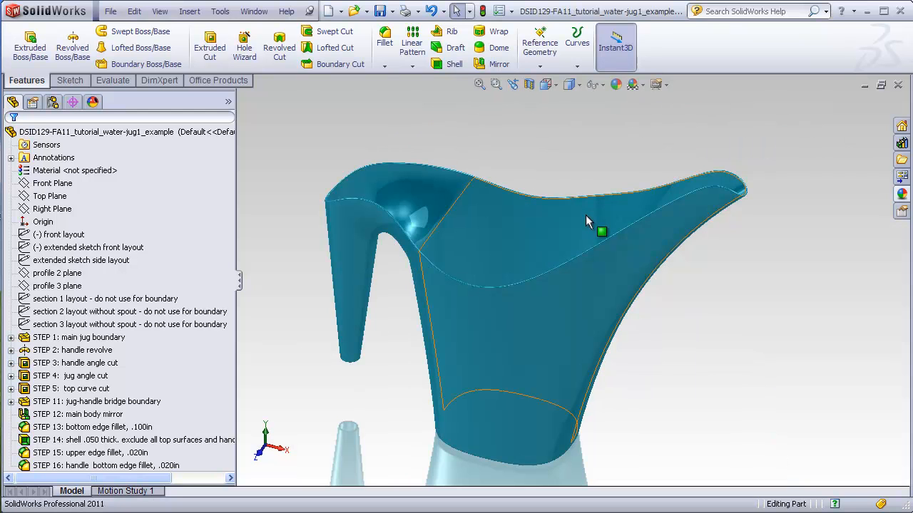
middle_click_drag(567, 172, 565, 197)
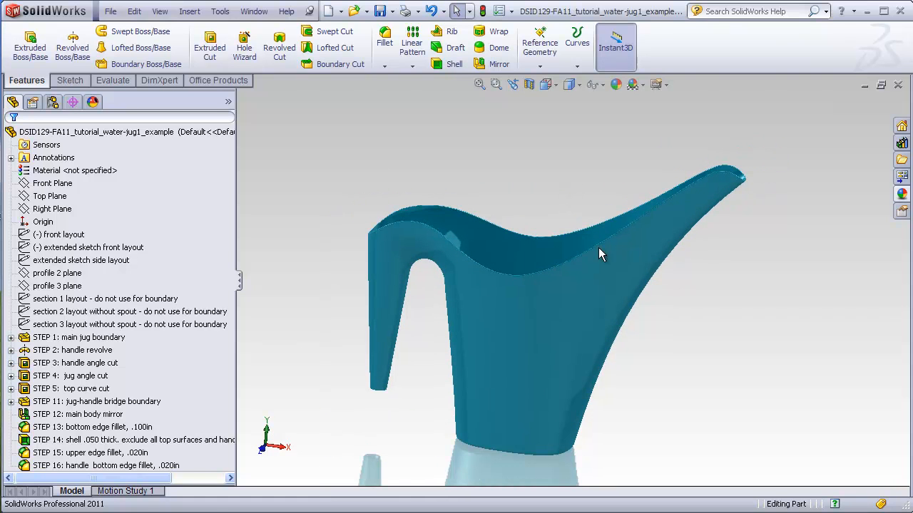
left_click(555, 88)
left_click(562, 120)
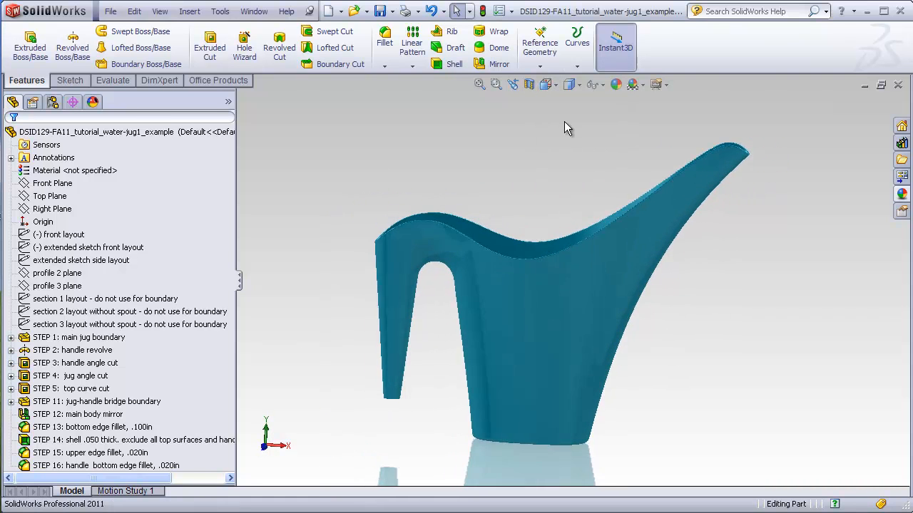
Step: Examine how smoothly the handle, bridge and body surfaces blend from below and up close, including the spout side
middle_click_drag(725, 315, 746, 263)
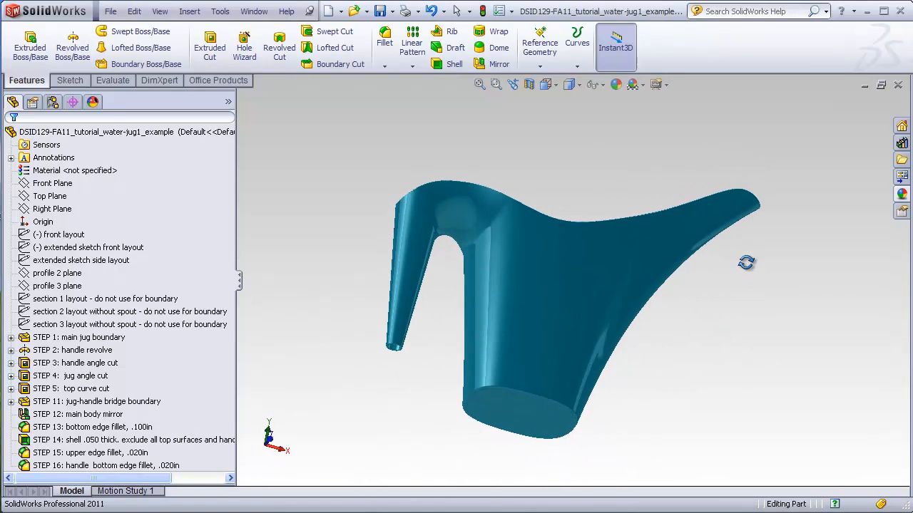
middle_click_drag(739, 303, 730, 221)
scroll(479, 286, "down", 5)
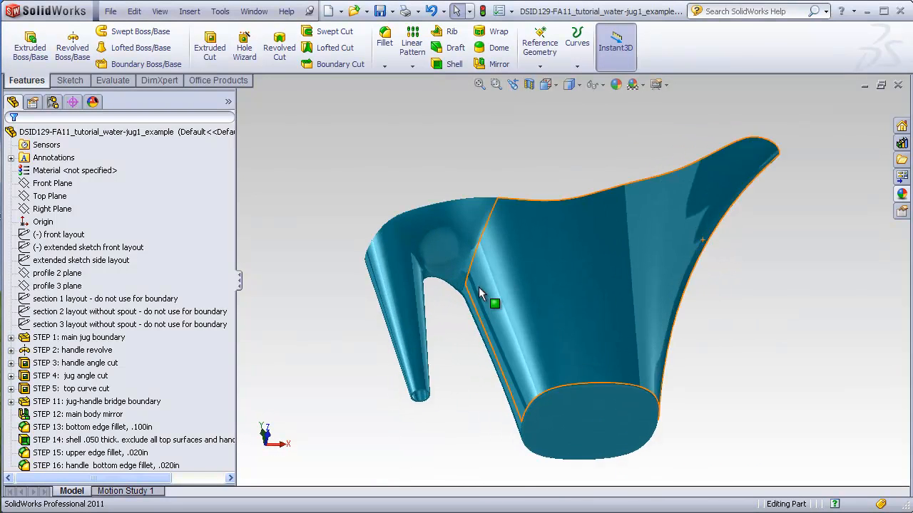
mouse_move(467, 347)
middle_mouse_down()
mouse_move(485, 346)
mouse_move(465, 343)
middle_mouse_up()
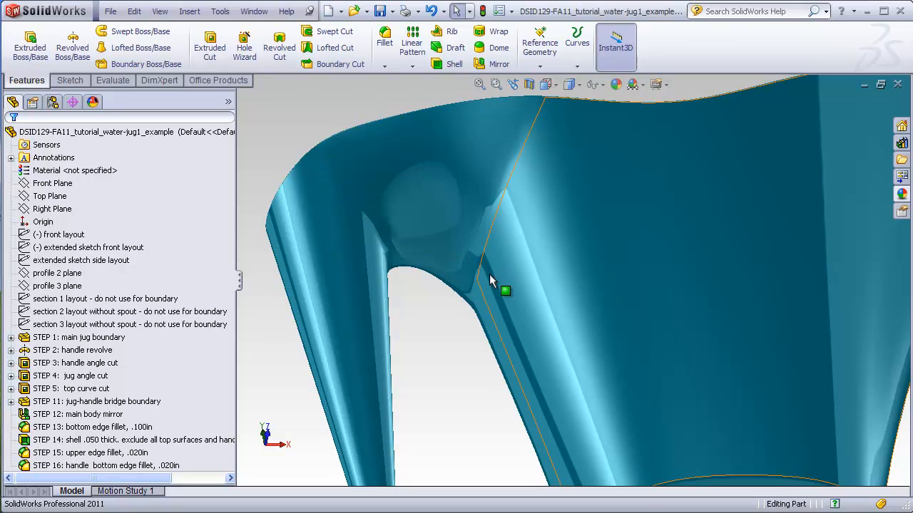
middle_click_drag(437, 332, 406, 316)
scroll(353, 240, "down", 2)
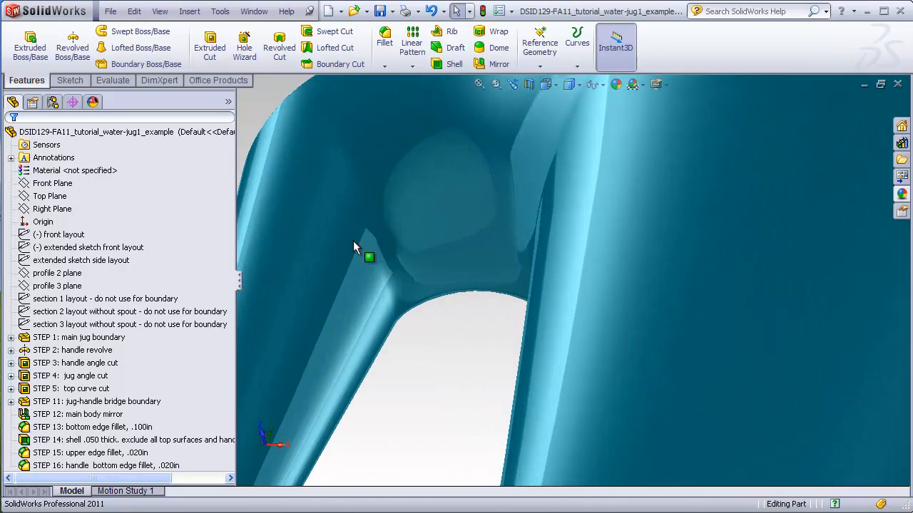
scroll(451, 216, "up", 2)
middle_click_drag(452, 216, 535, 229)
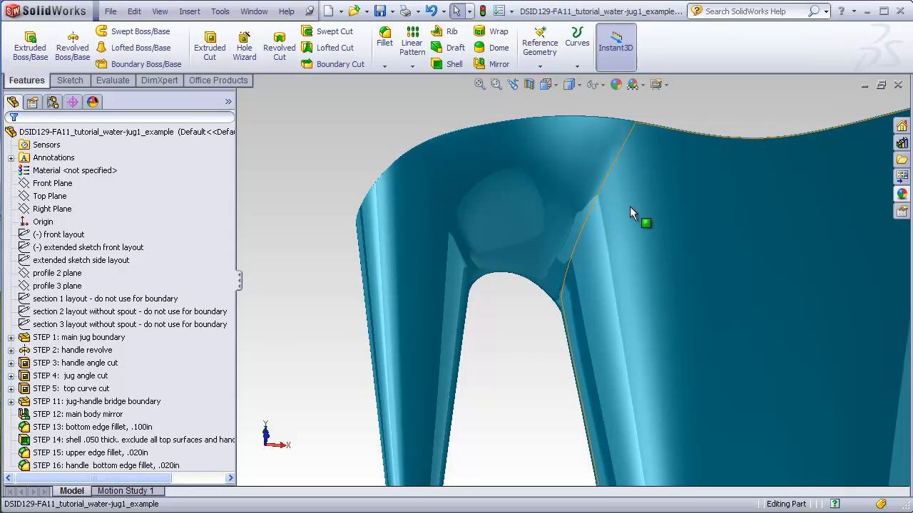
middle_click_drag(523, 342, 719, 323)
scroll(742, 413, "up", 5)
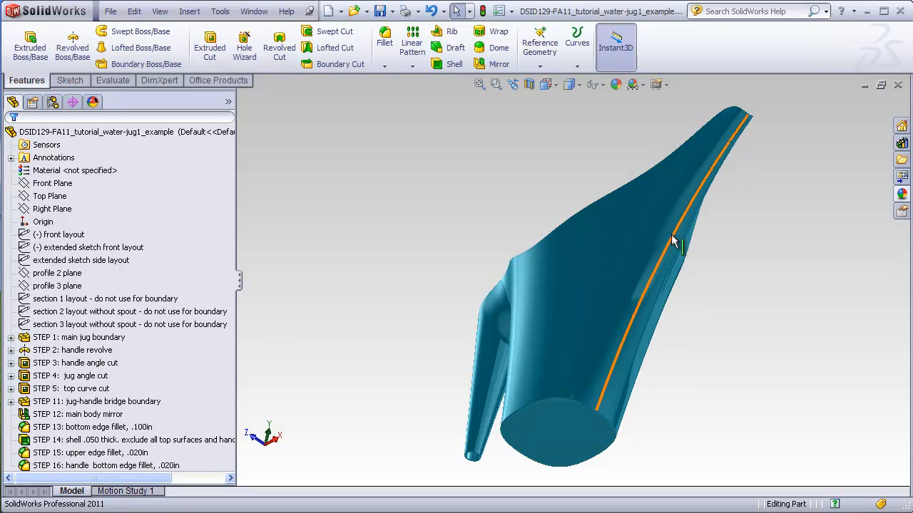
mouse_move(732, 299)
middle_mouse_down()
mouse_move(628, 238)
mouse_move(758, 176)
mouse_move(734, 153)
mouse_move(735, 273)
mouse_move(760, 379)
mouse_move(768, 261)
mouse_move(758, 143)
mouse_move(805, 274)
mouse_move(754, 288)
mouse_move(762, 305)
mouse_move(739, 147)
mouse_move(669, 292)
mouse_move(727, 247)
mouse_move(711, 200)
mouse_move(662, 230)
mouse_move(703, 248)
mouse_move(758, 218)
mouse_move(766, 113)
mouse_move(775, 290)
middle_mouse_up()
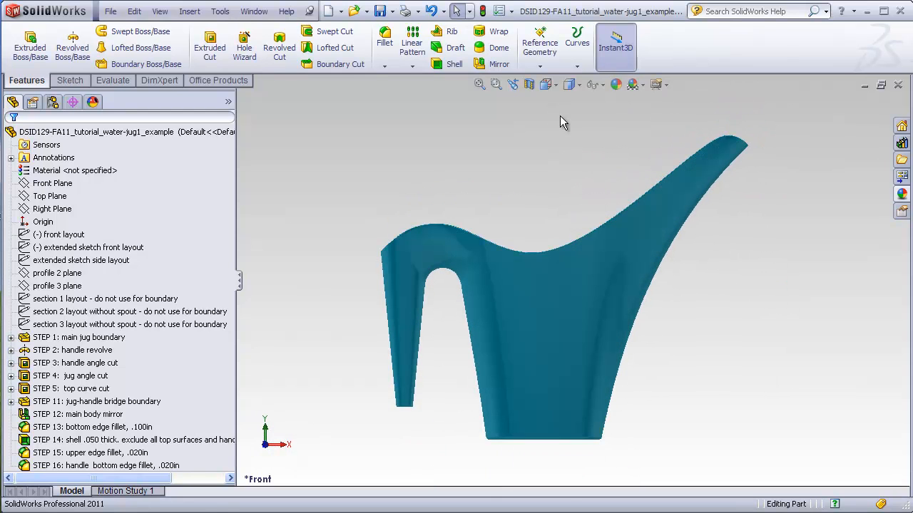
Step: Compare the finished jug's overall shape in the standard Top and Front views
left_click(547, 84)
left_click(559, 99)
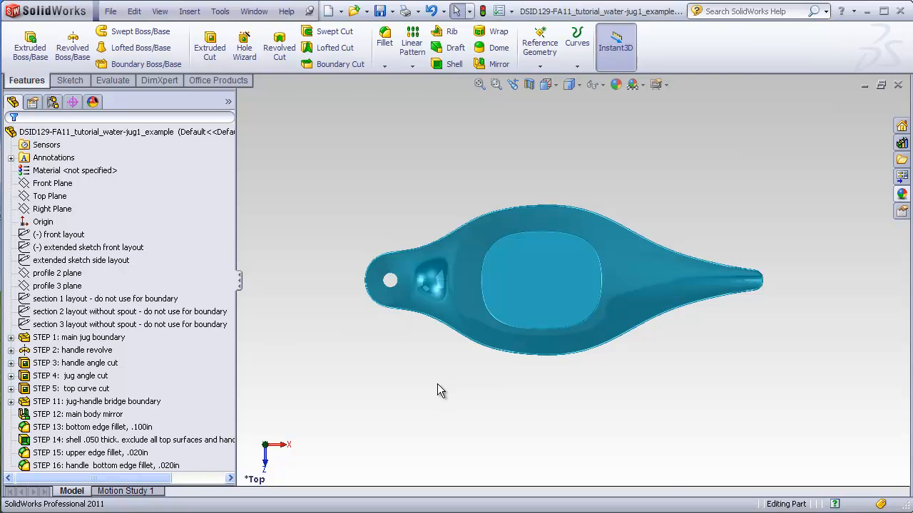
key("ctrl+1")
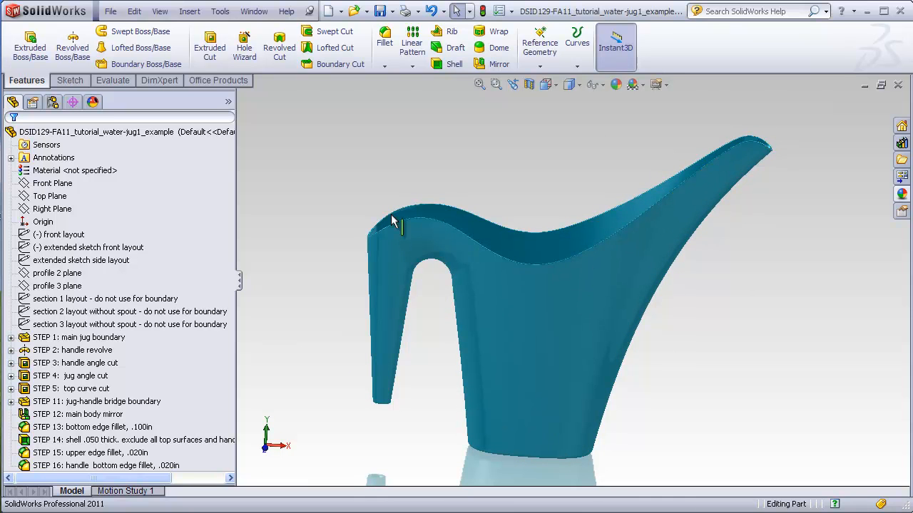
key("ctrl+5")
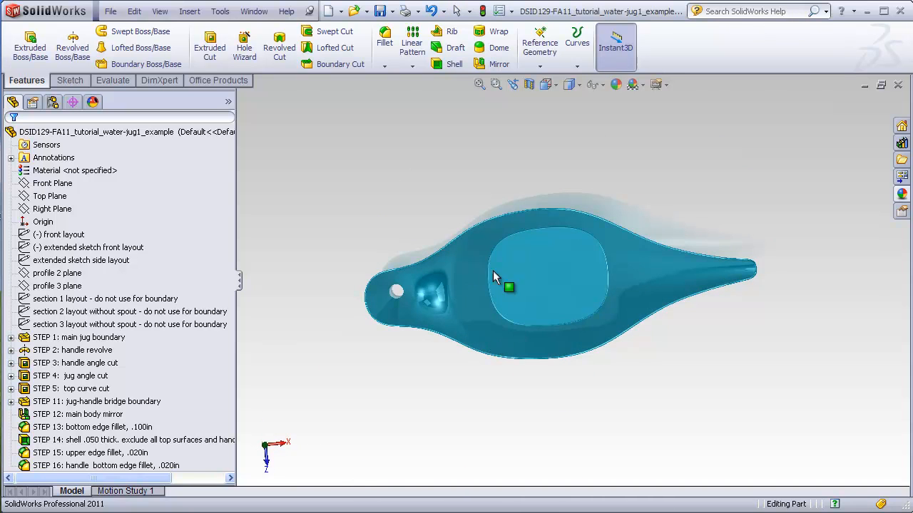